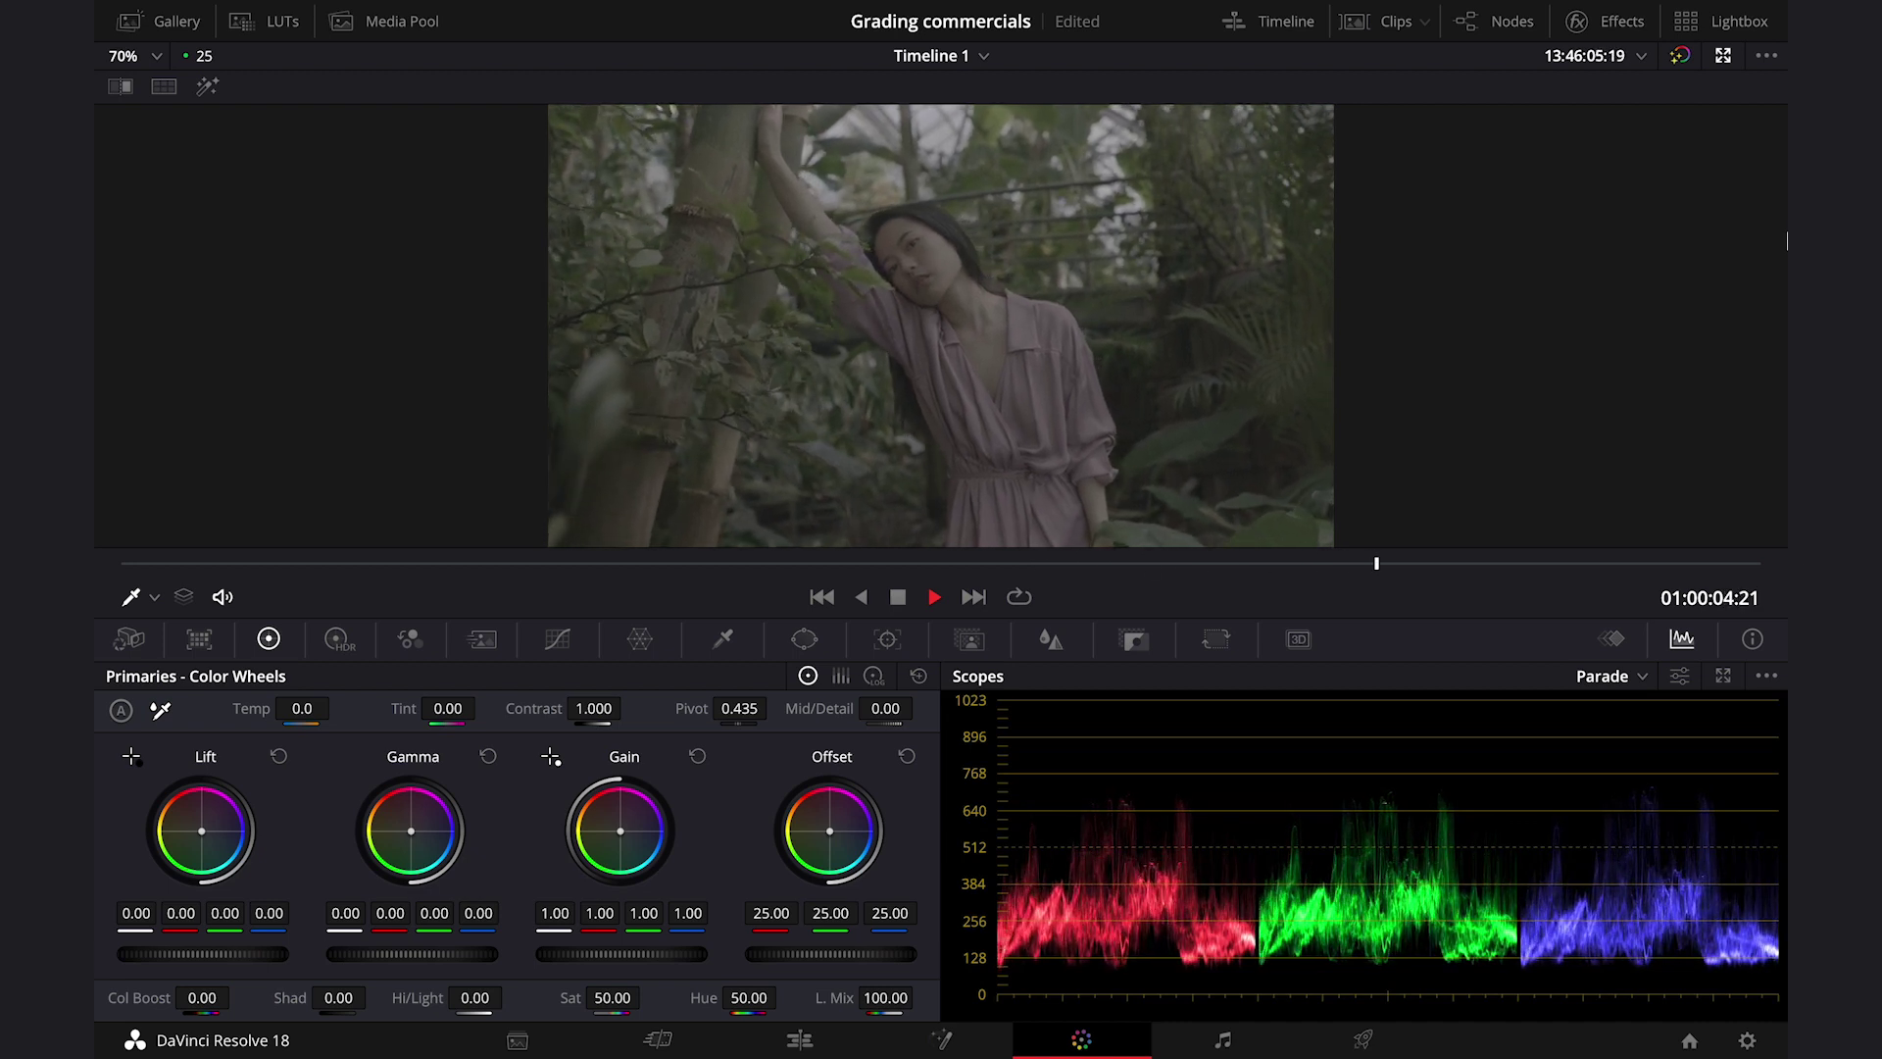
- Stop playback of the flat greenhouse clip at 01:00:05:06
key(space)
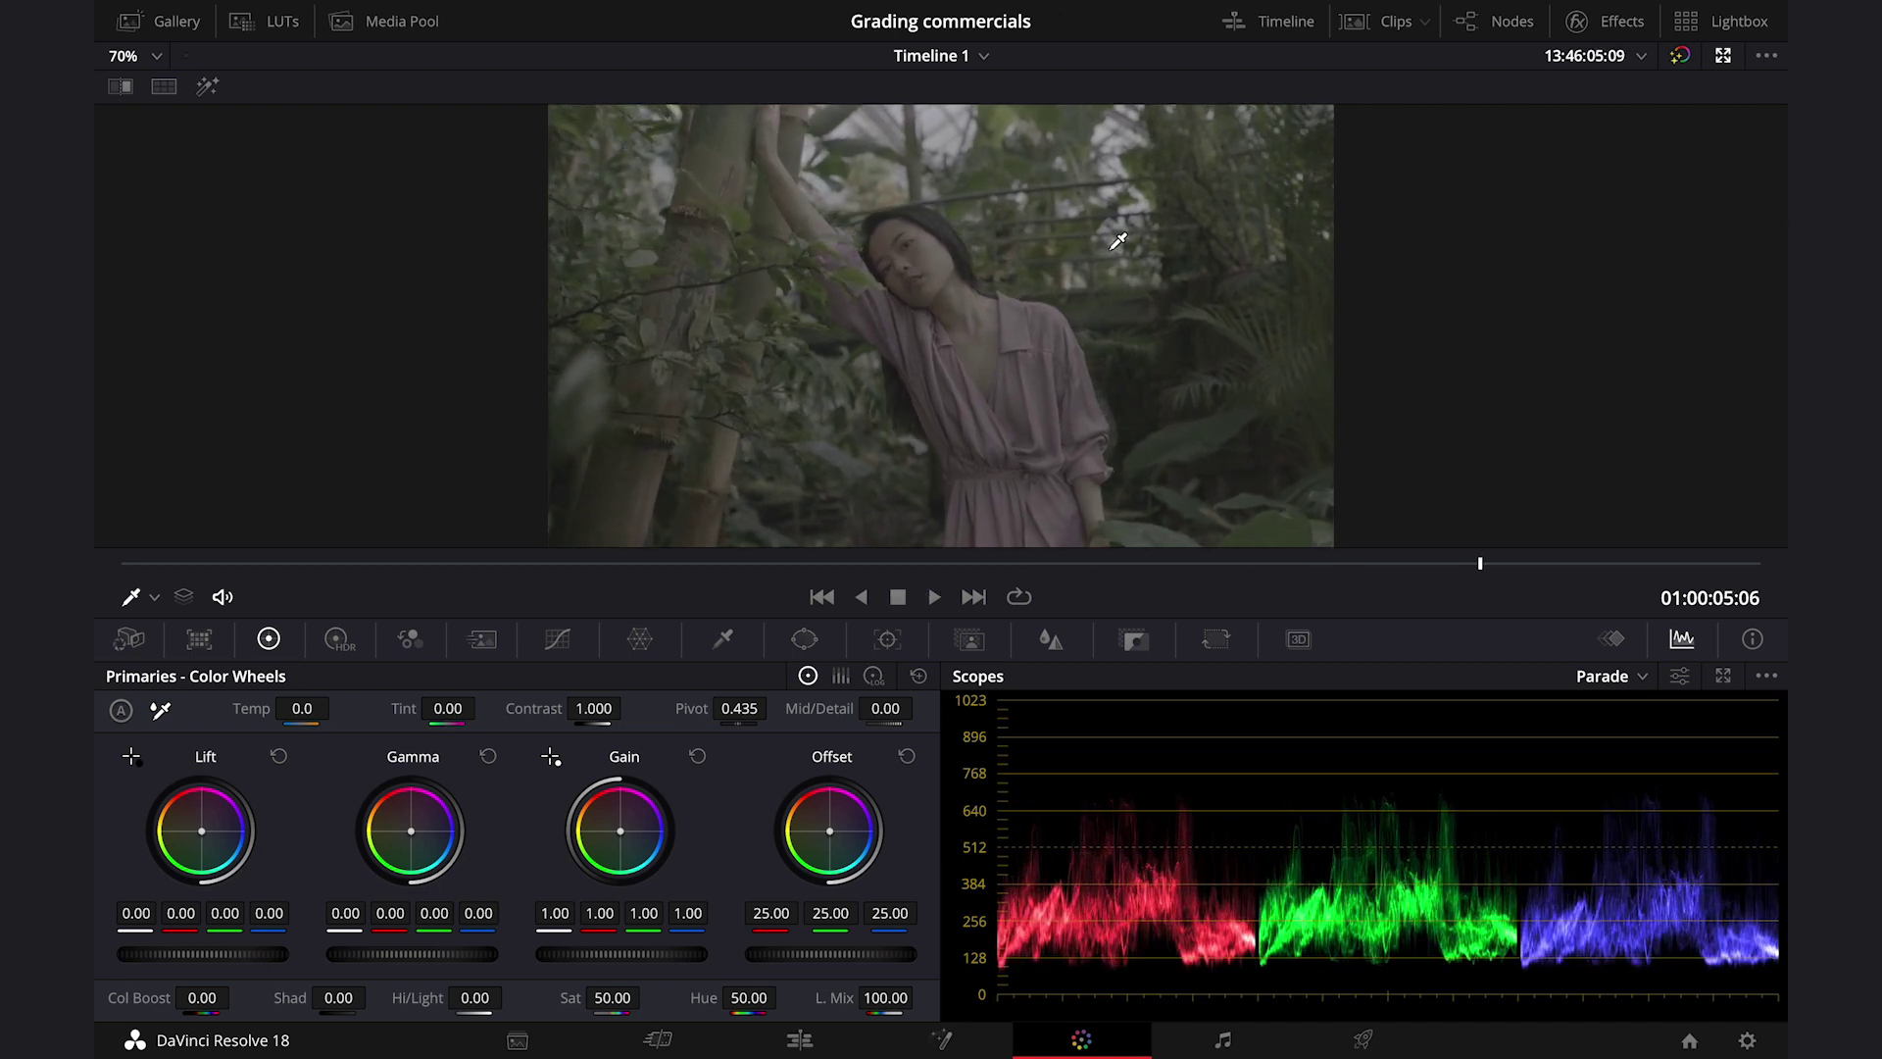
- Restore the node graph beside the viewer and select the CST node 08
click(1722, 55)
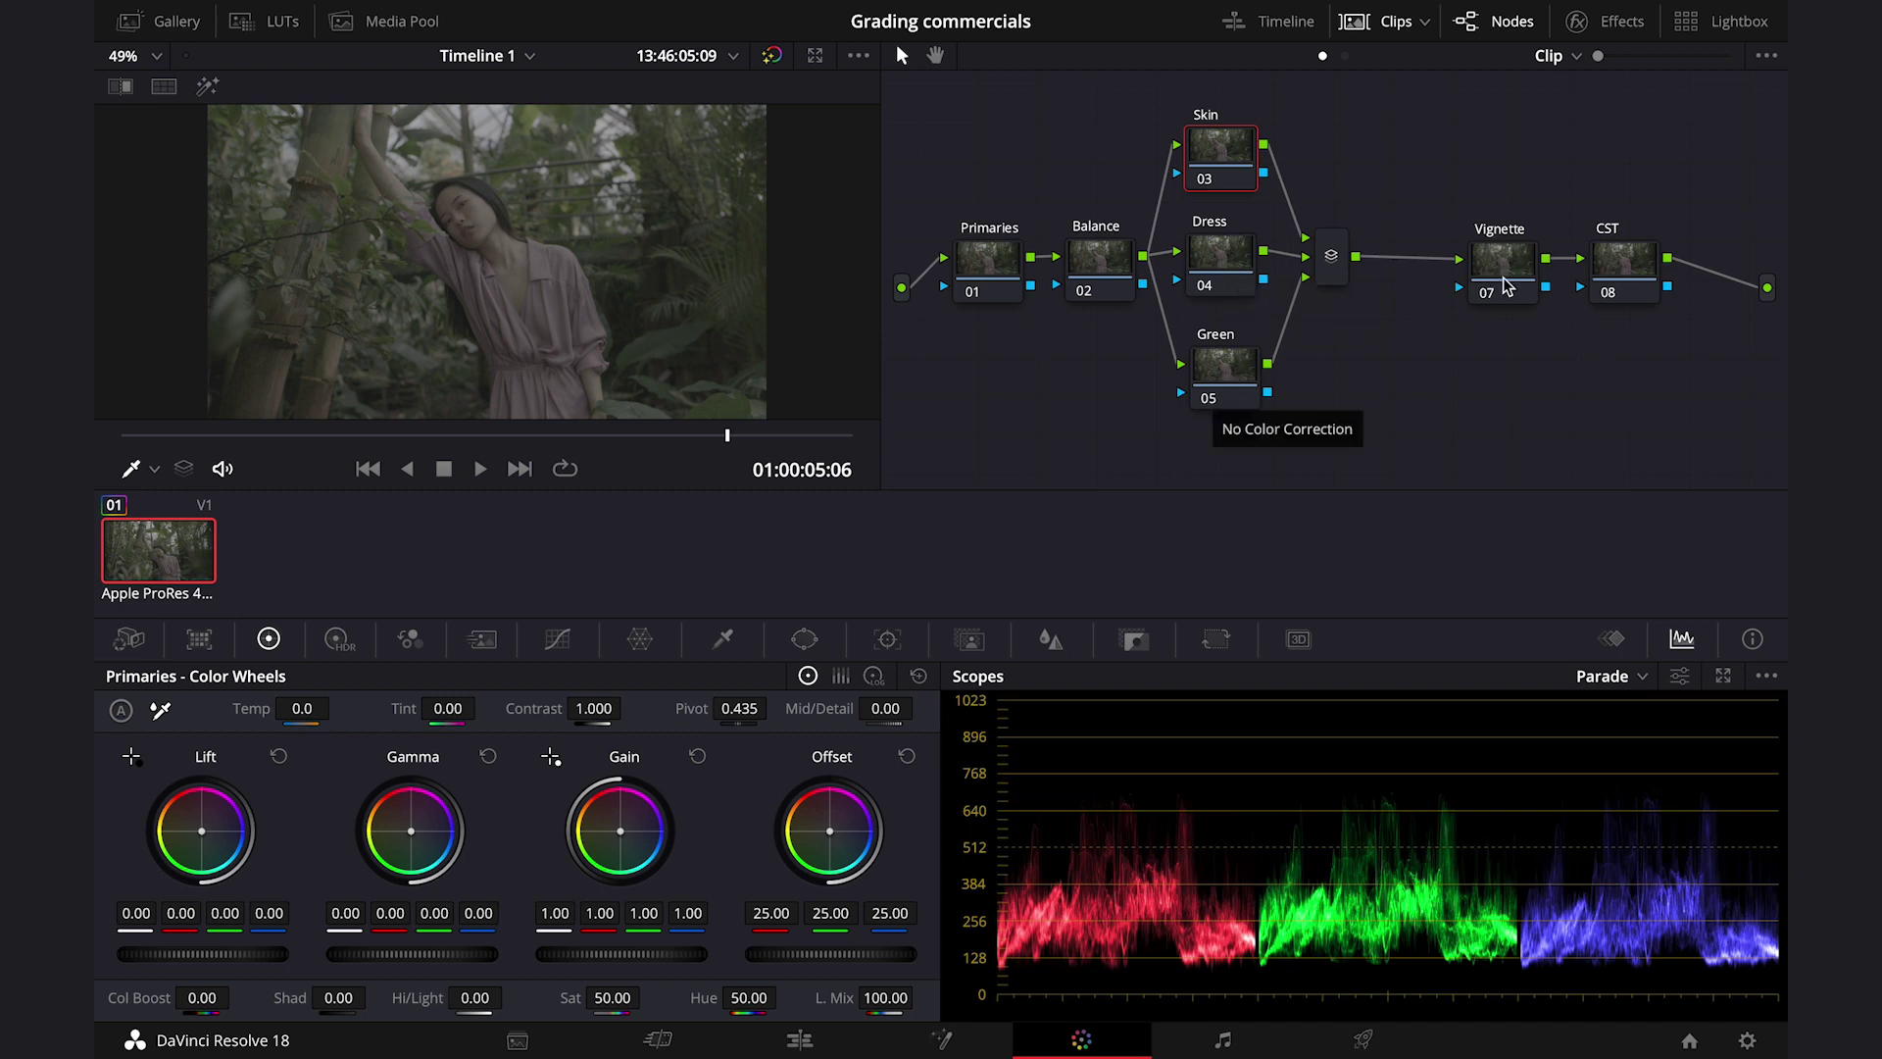
click(1647, 278)
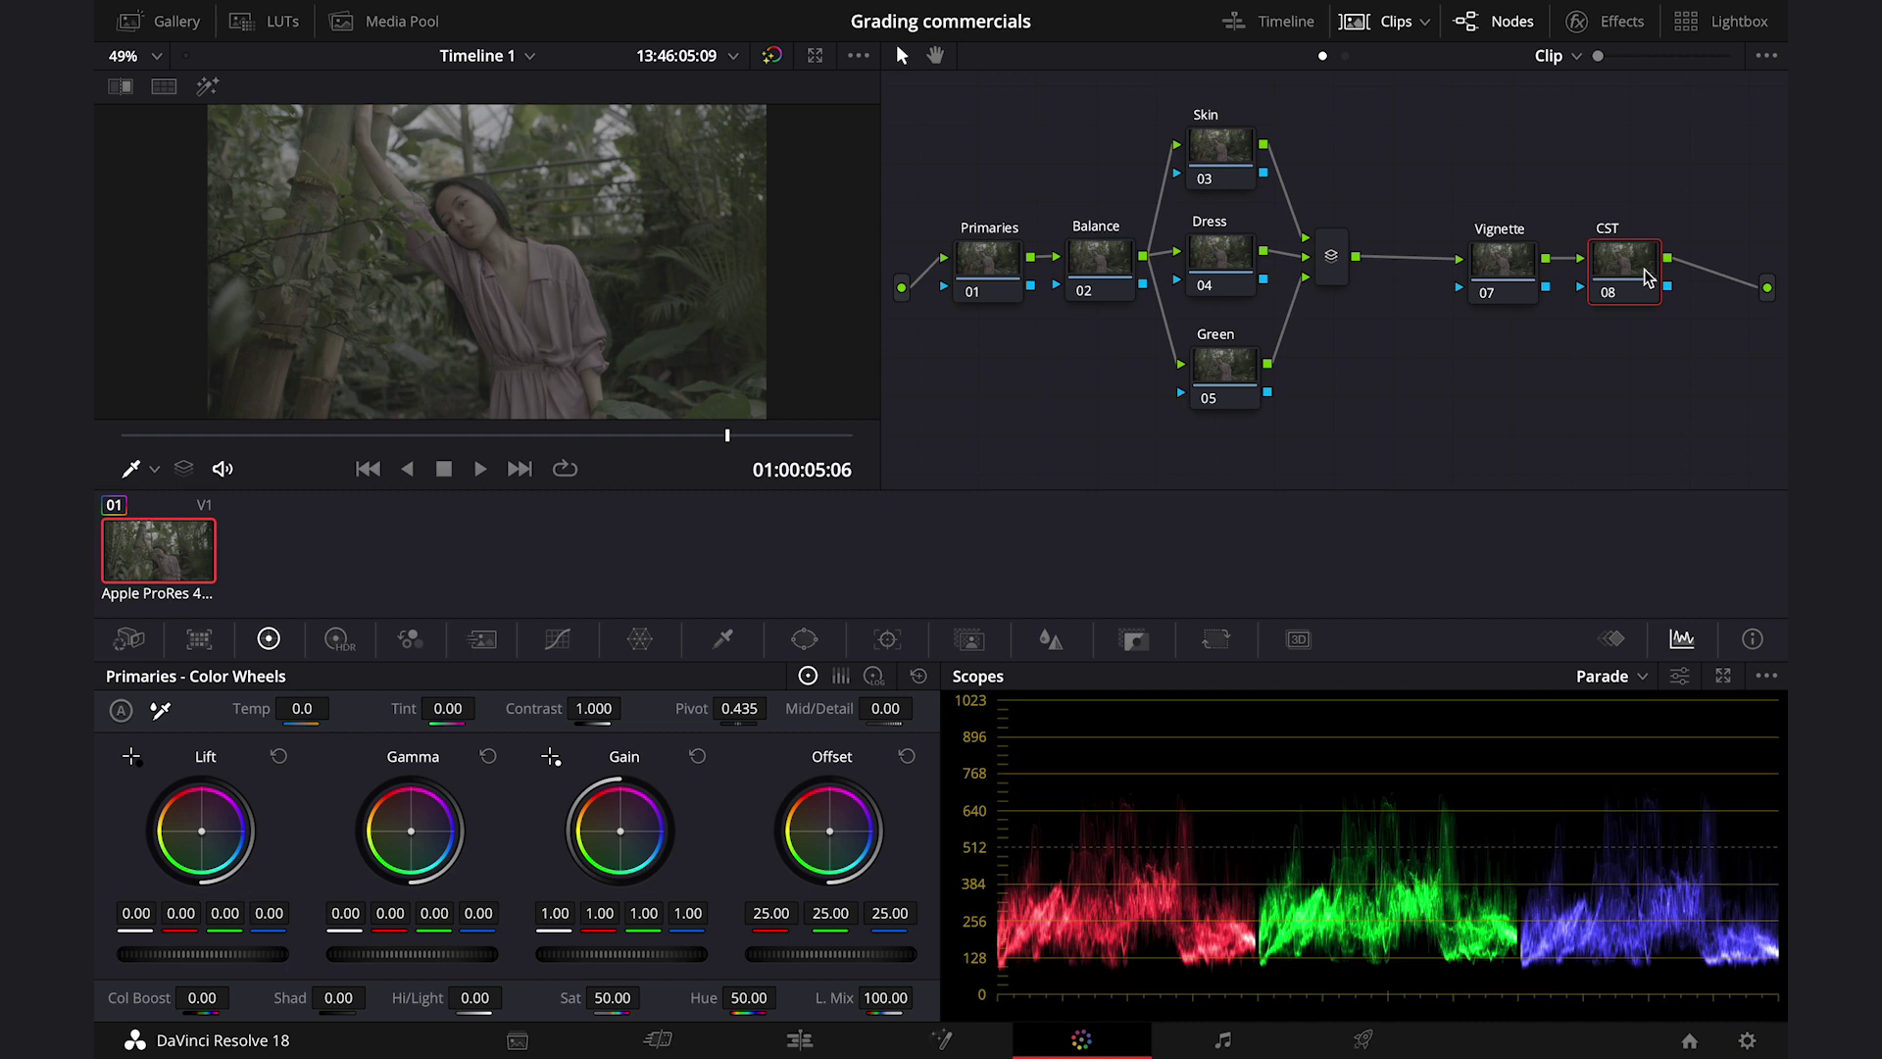
- Apply Color Space Transform from the Effects Library to node 08, searching 'col'
click(1580, 24)
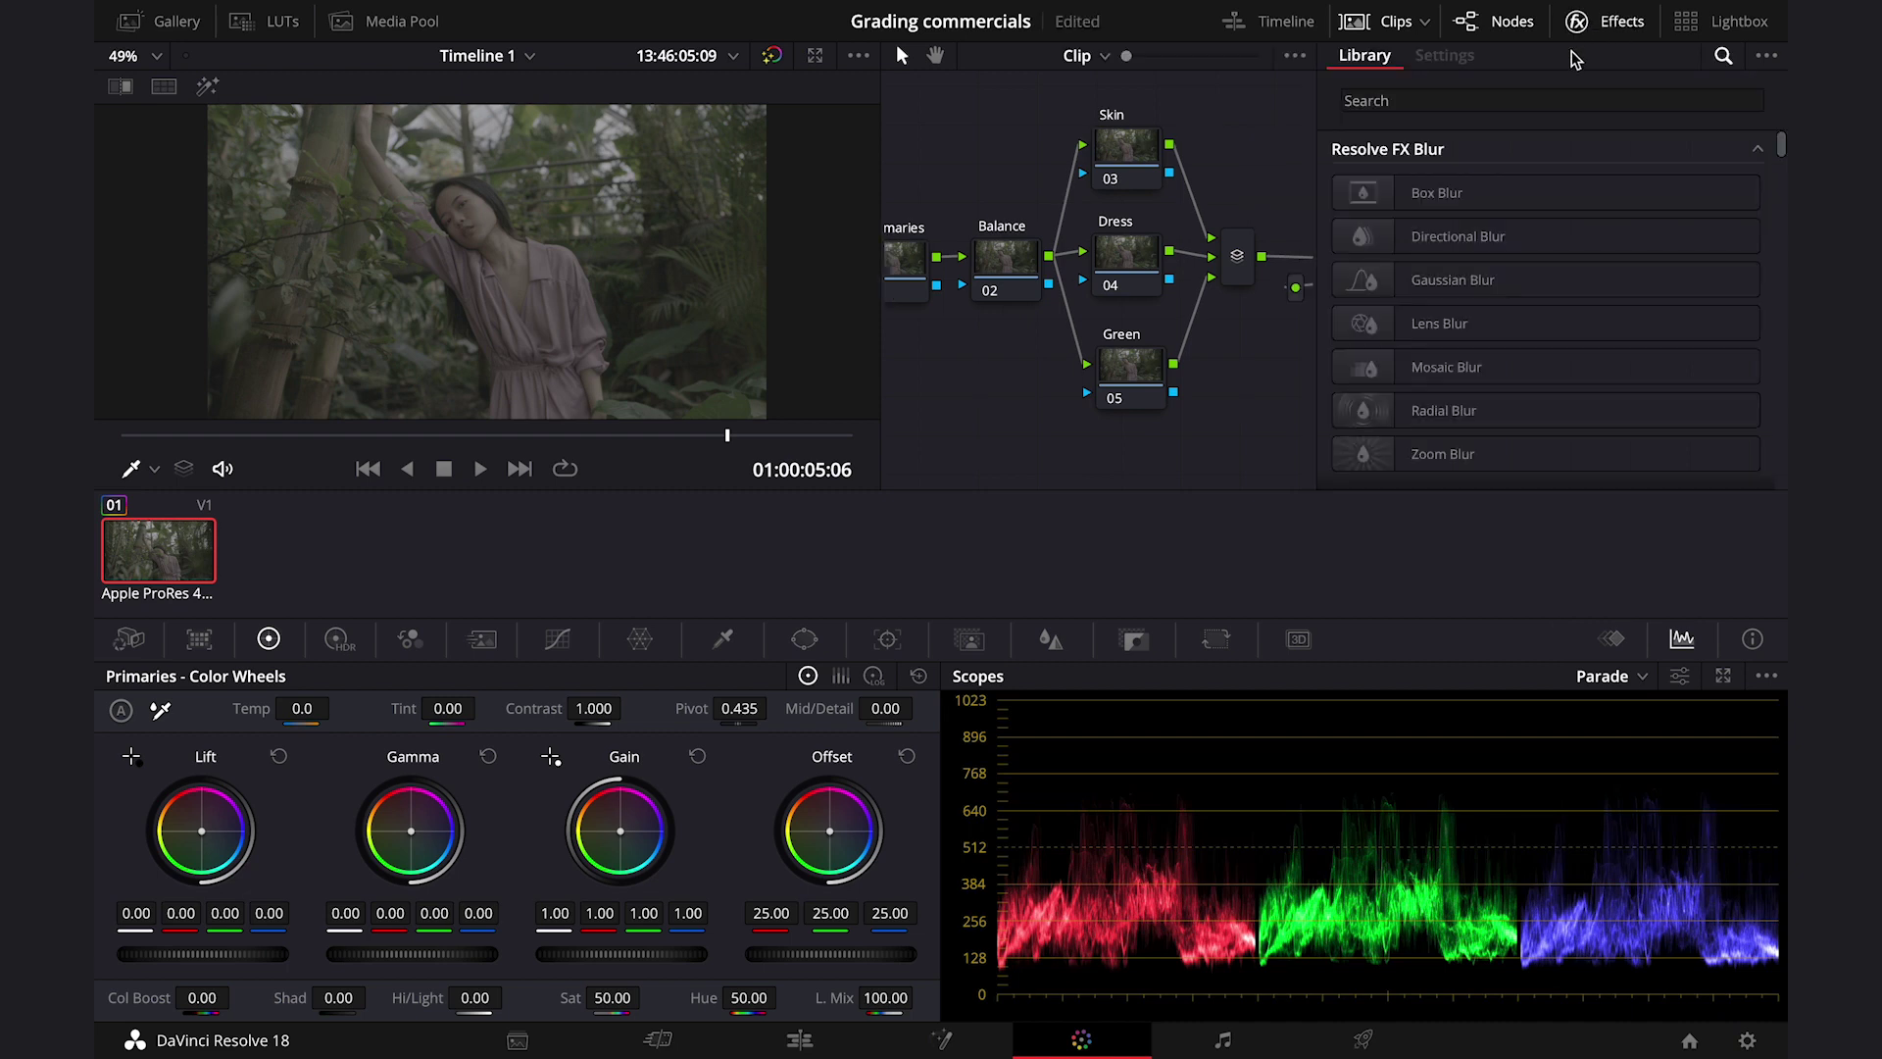
click(1526, 98)
text(col)
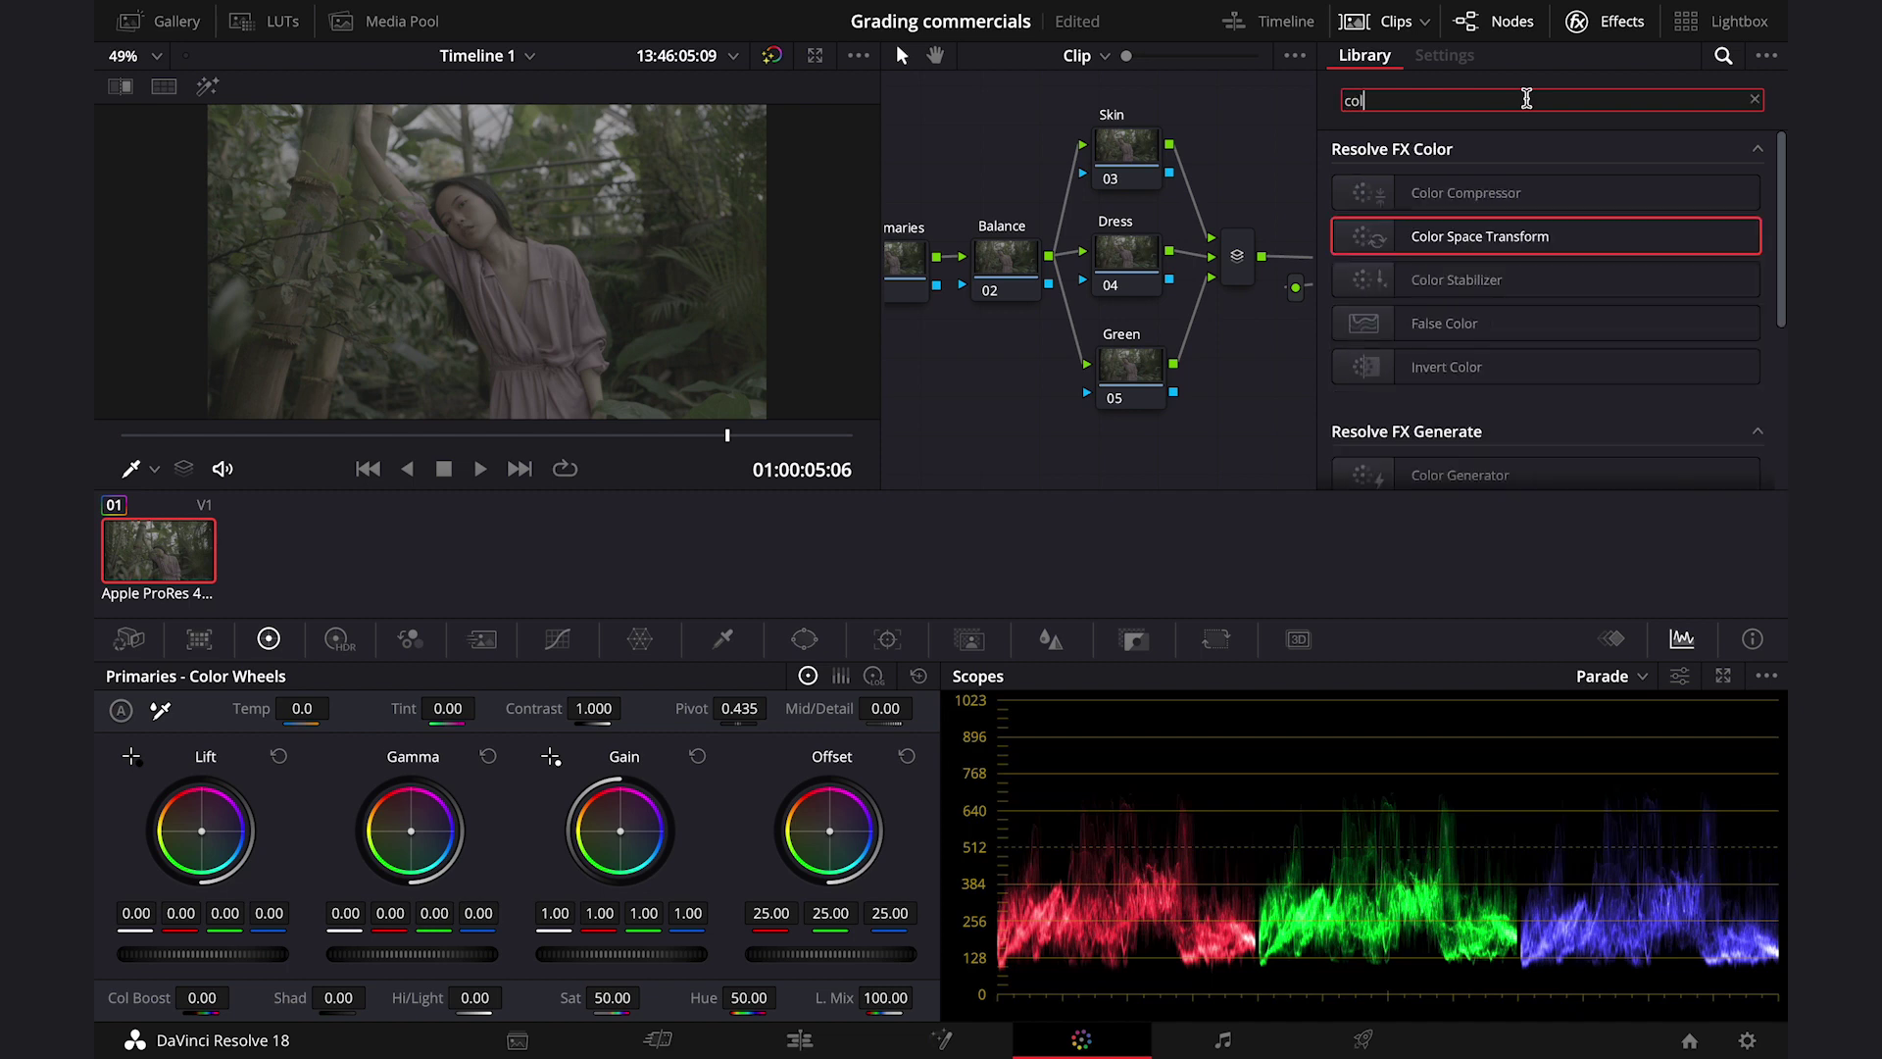
drag(1485, 253, 1249, 282)
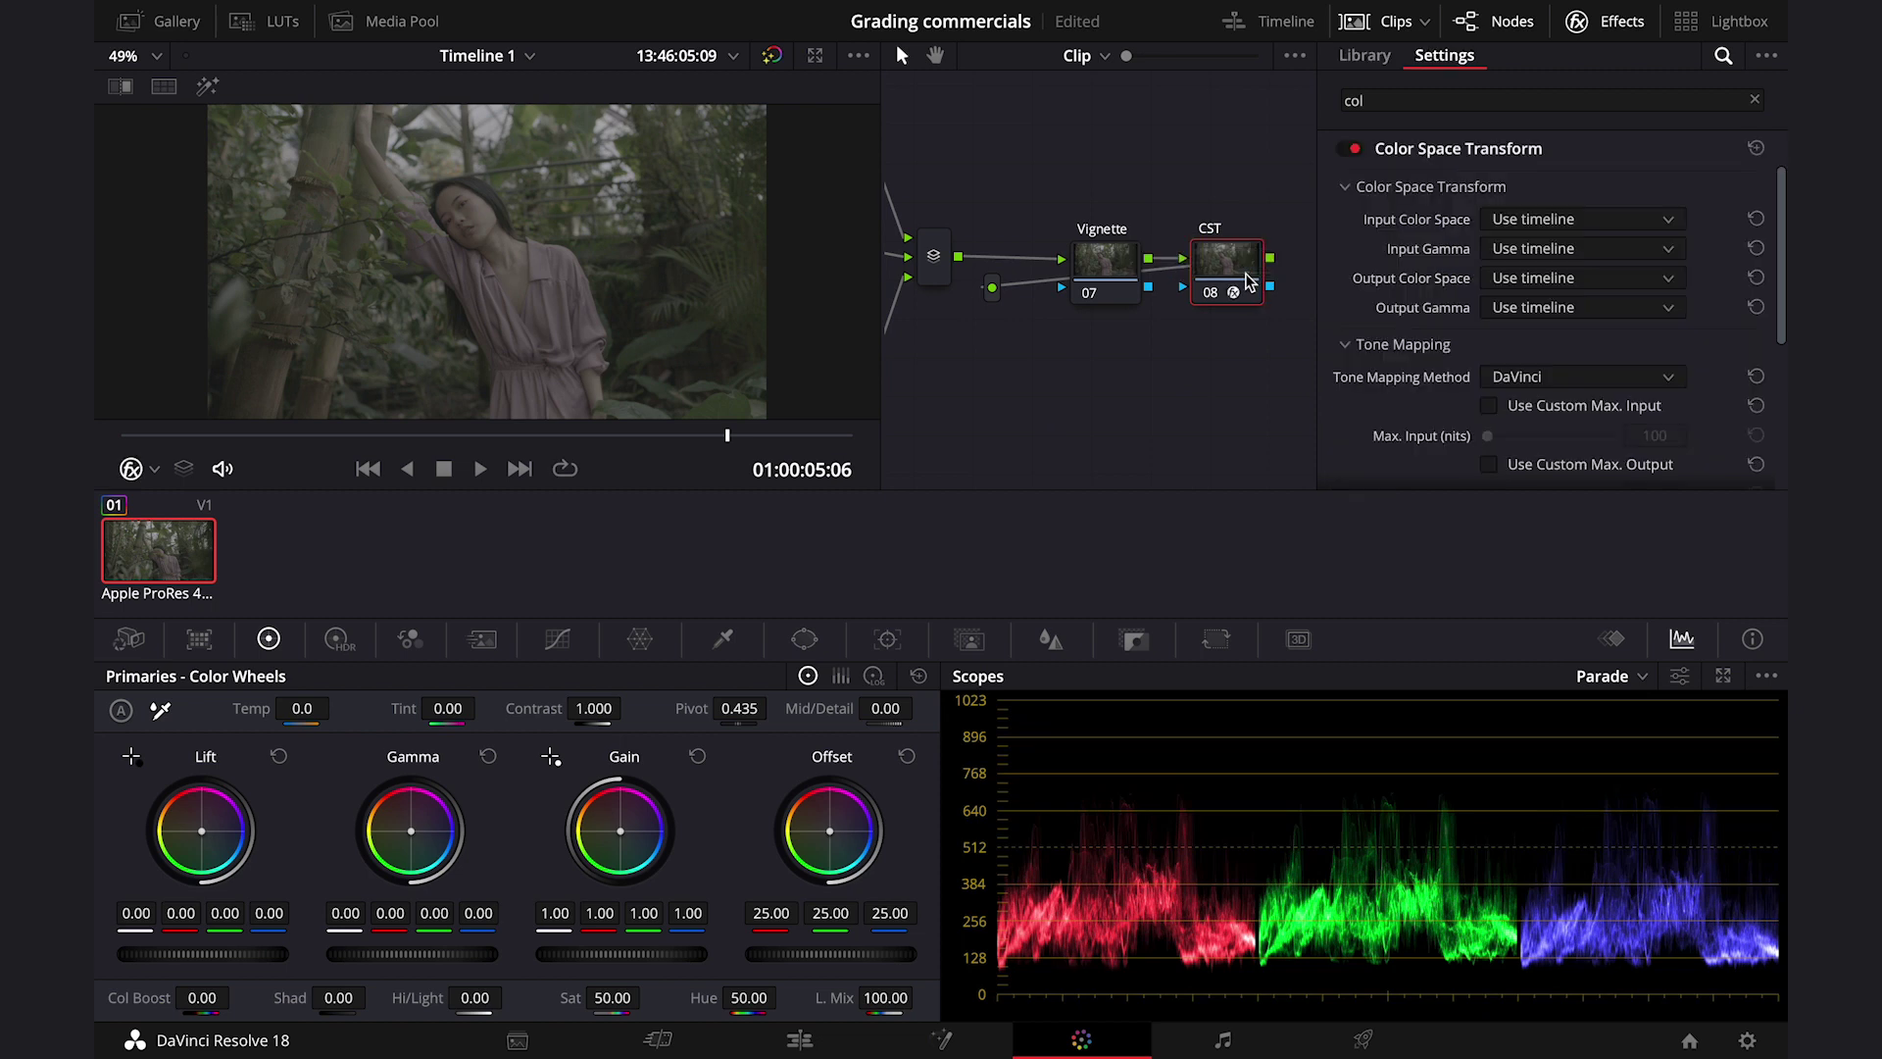
- Set the transform's Input Color Space to REDcolor2 and Input Gamma to RED Log3G10
click(1539, 221)
scroll(1549, 392, down, 3)
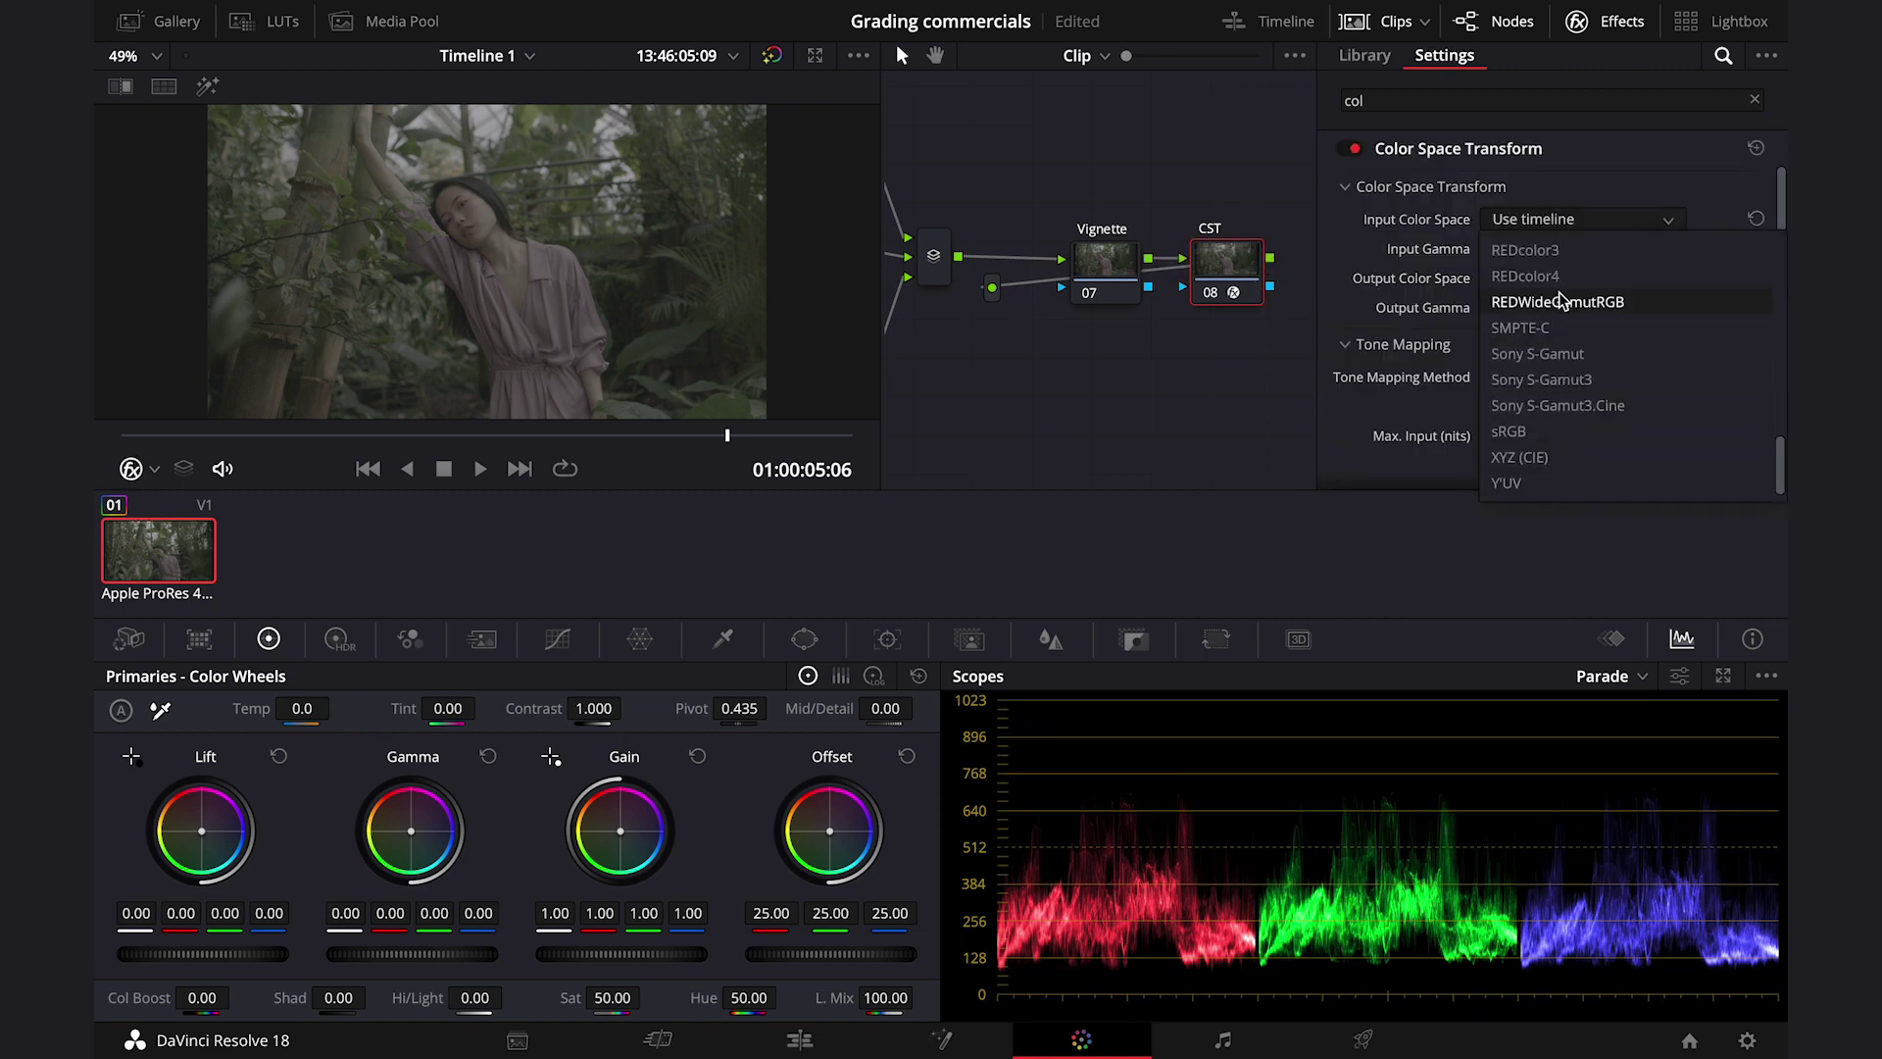
click(1544, 250)
click(1543, 250)
scroll(1544, 461, down, 5)
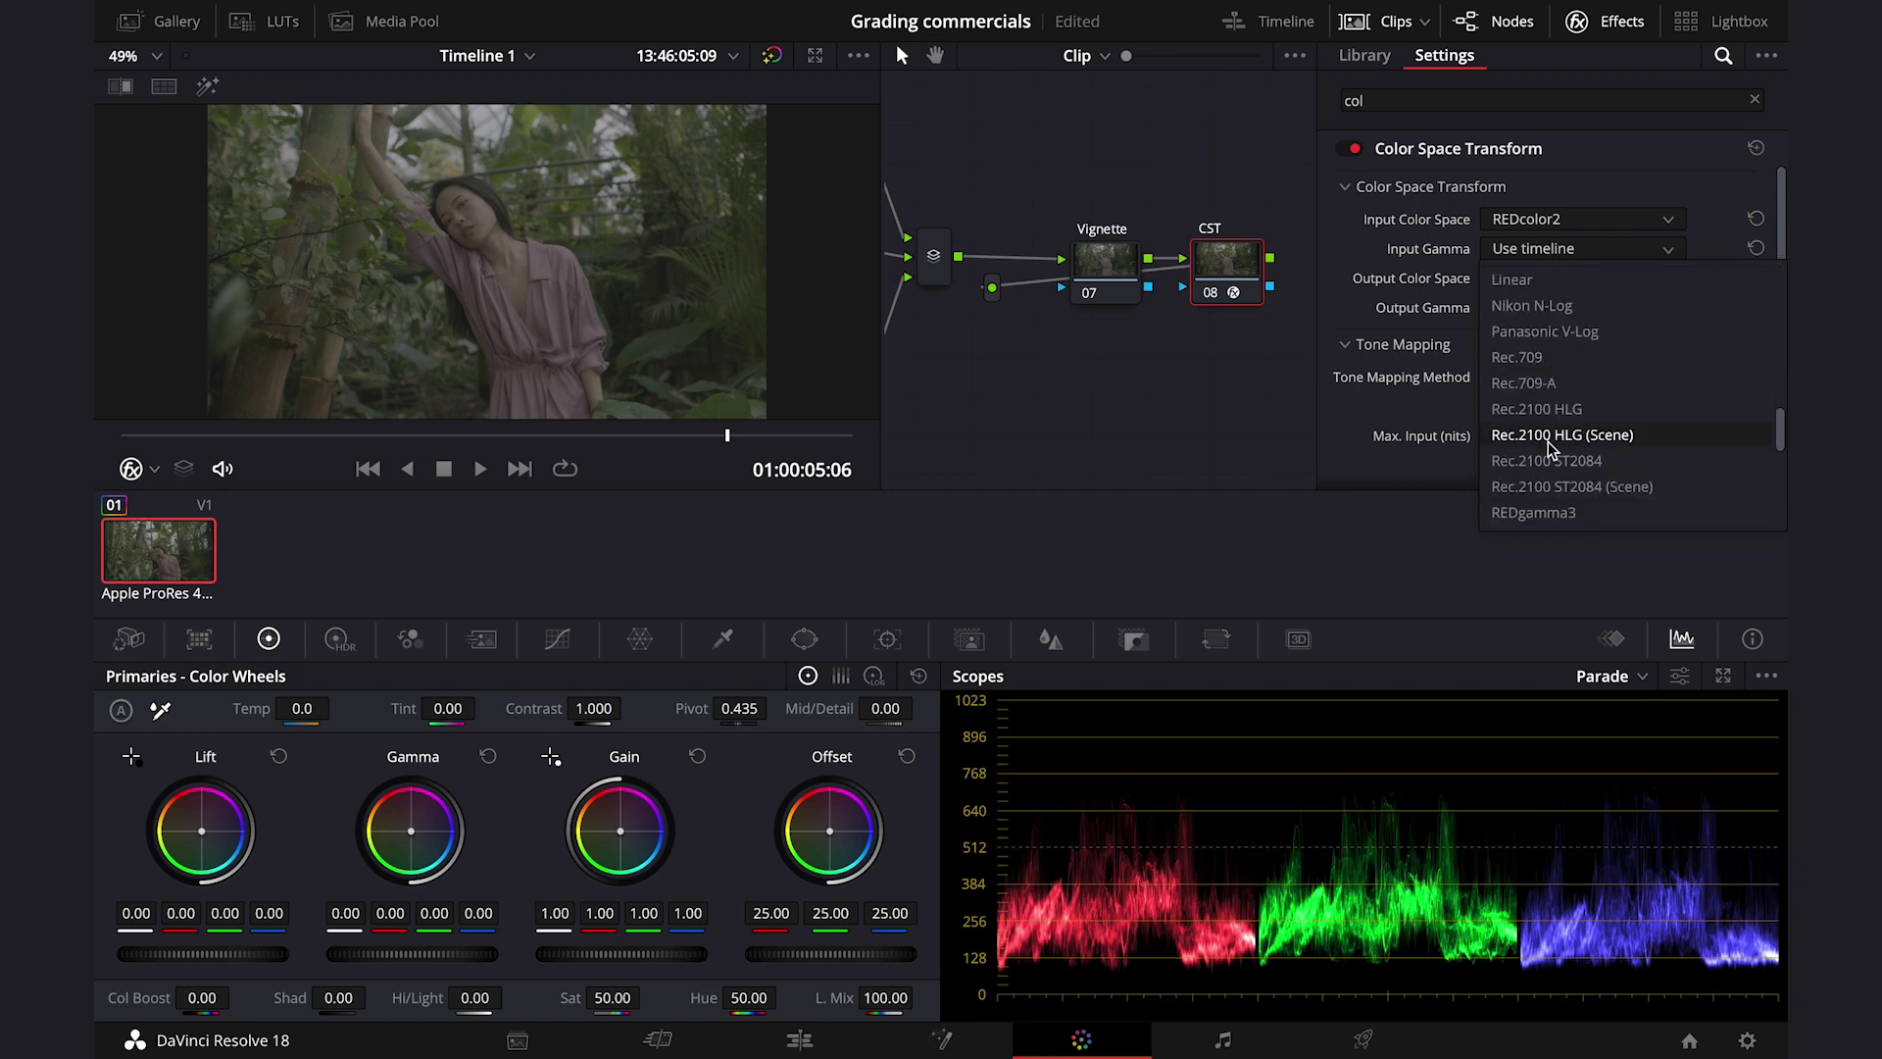
click(1545, 510)
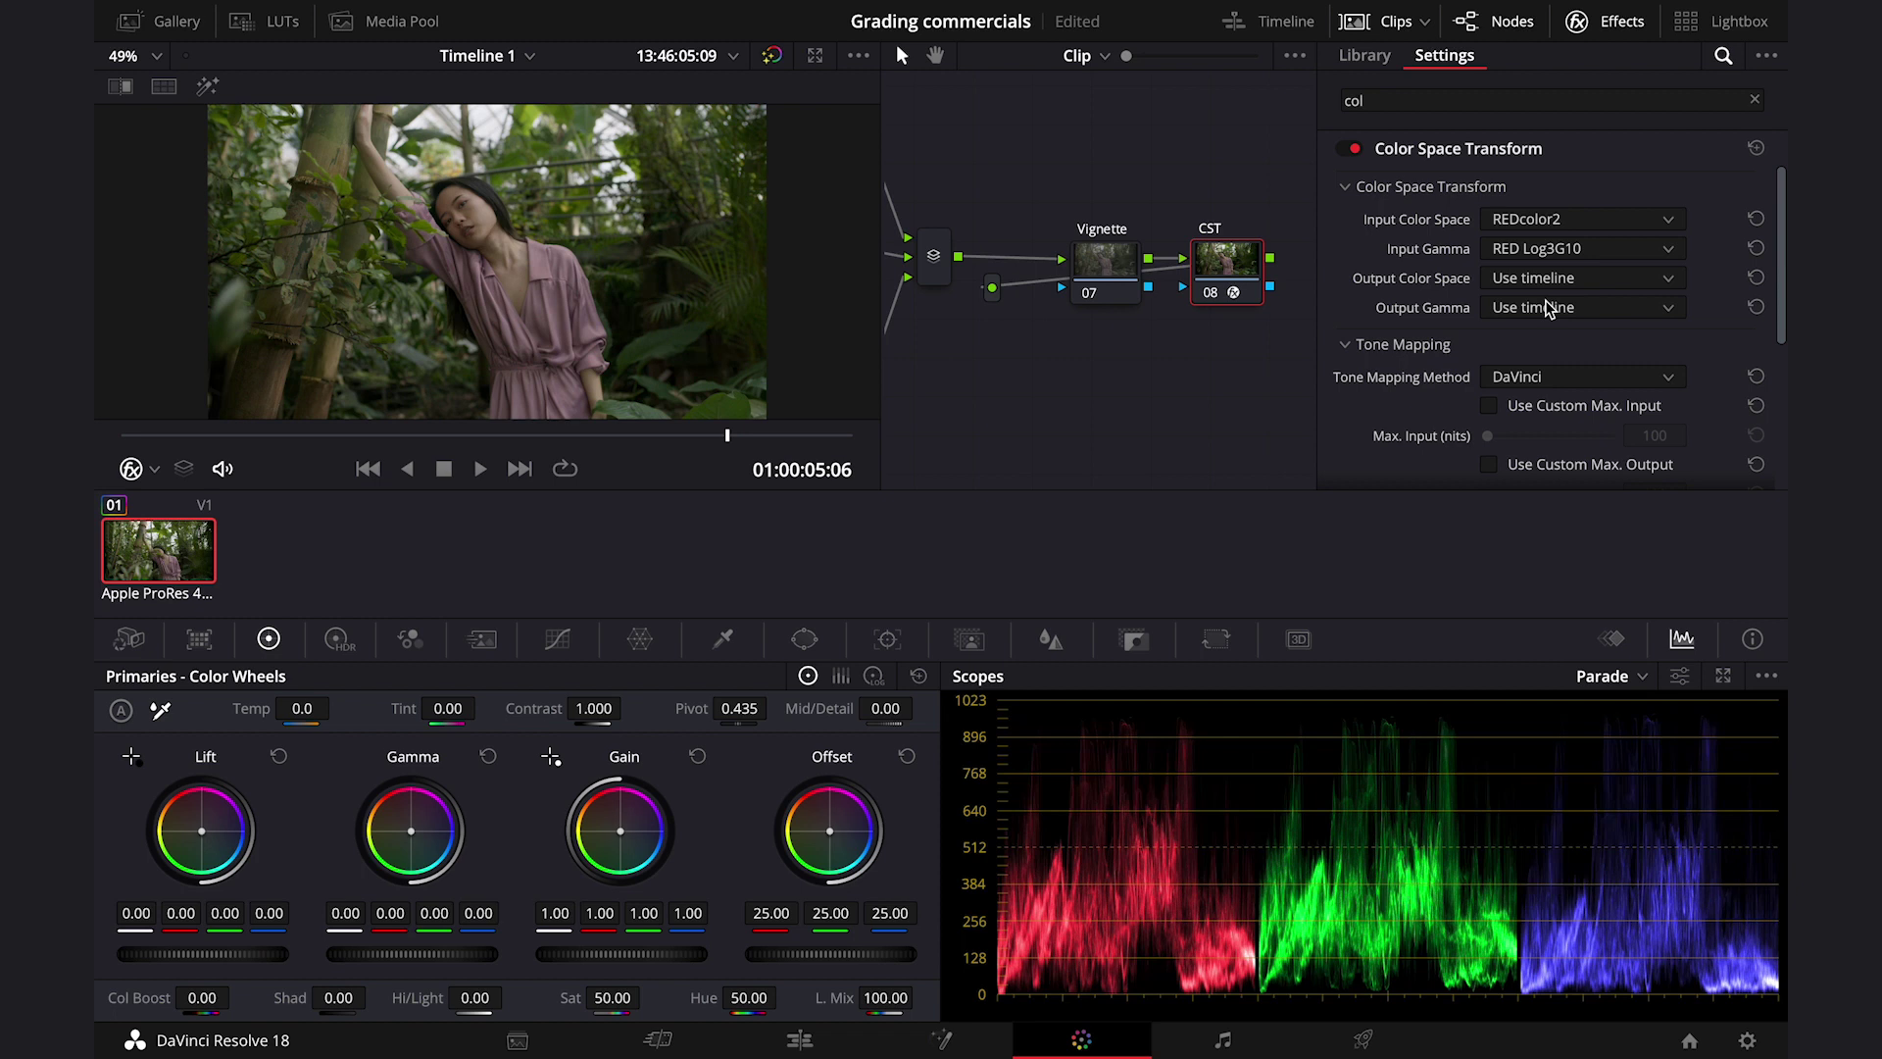
key(alt+f)
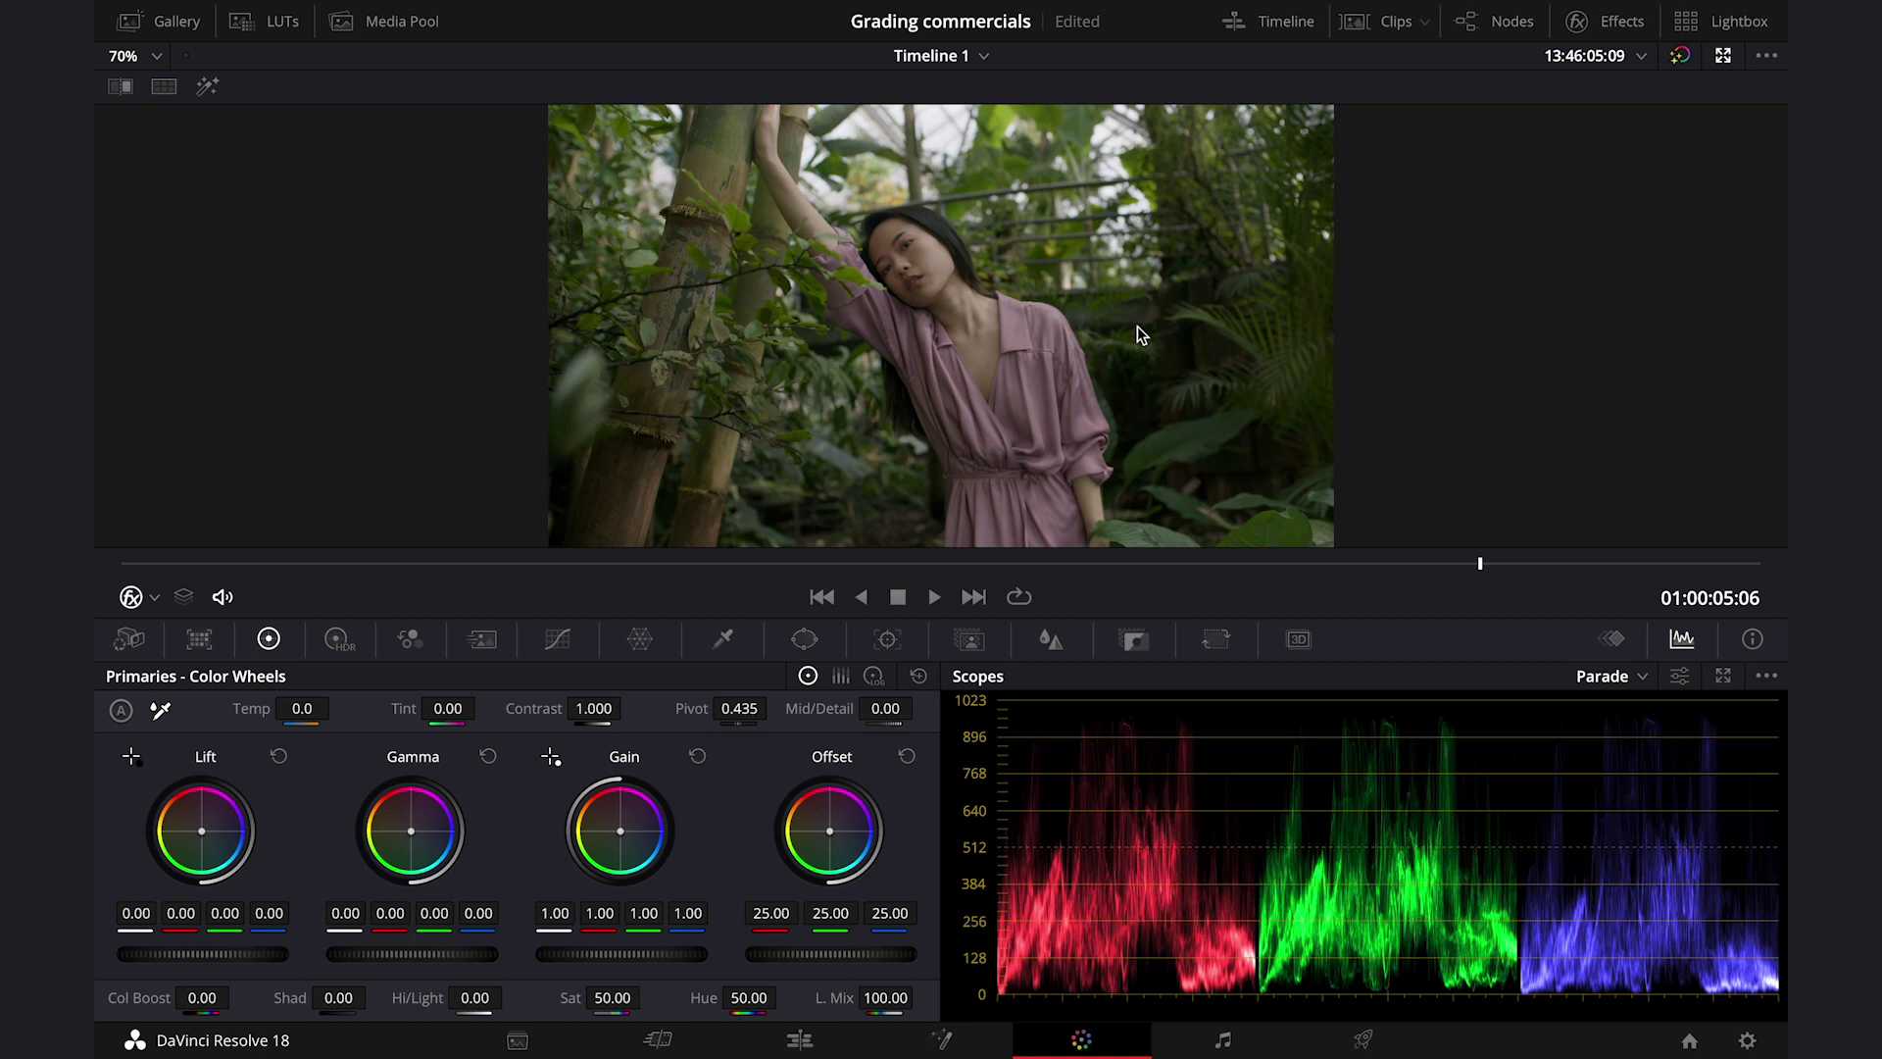
- Add upper-midtone, shadow and lower-midtone points to node 01's custom curve, lifting the upper point slightly
click(1723, 57)
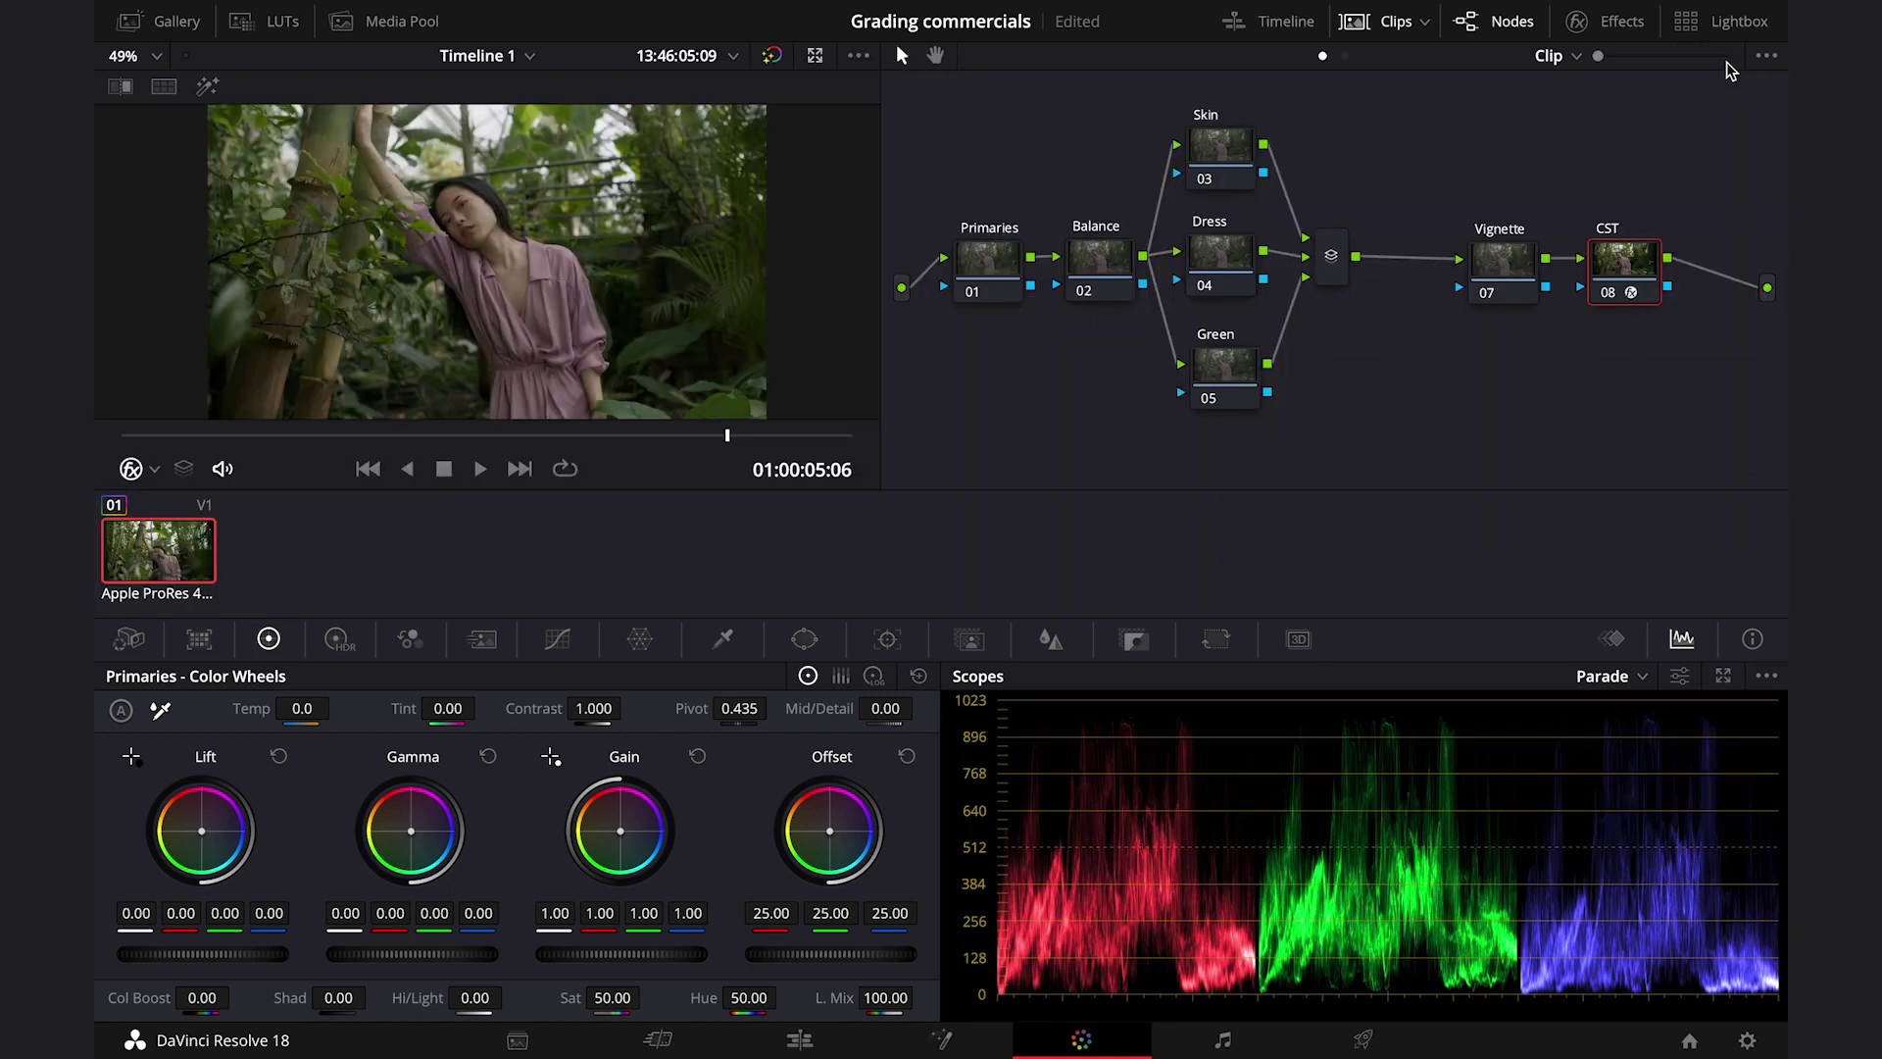
click(998, 276)
click(559, 641)
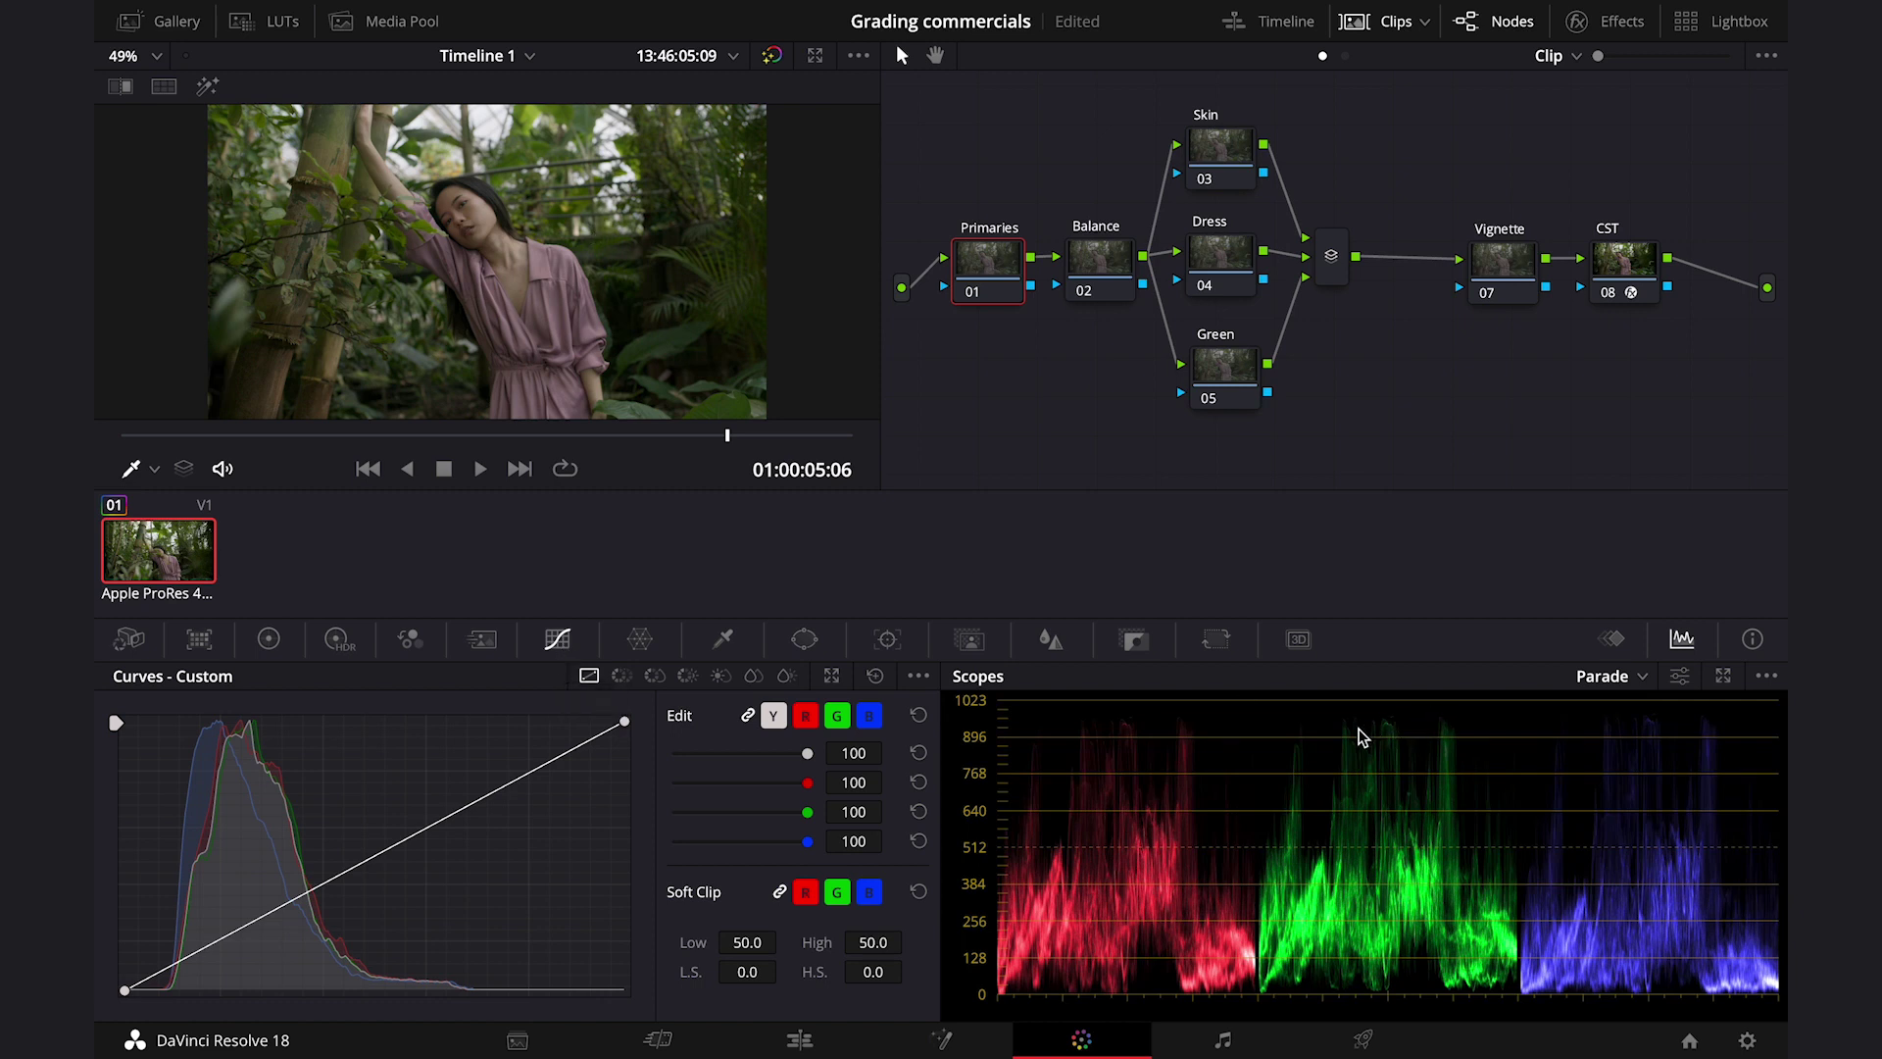
click(501, 783)
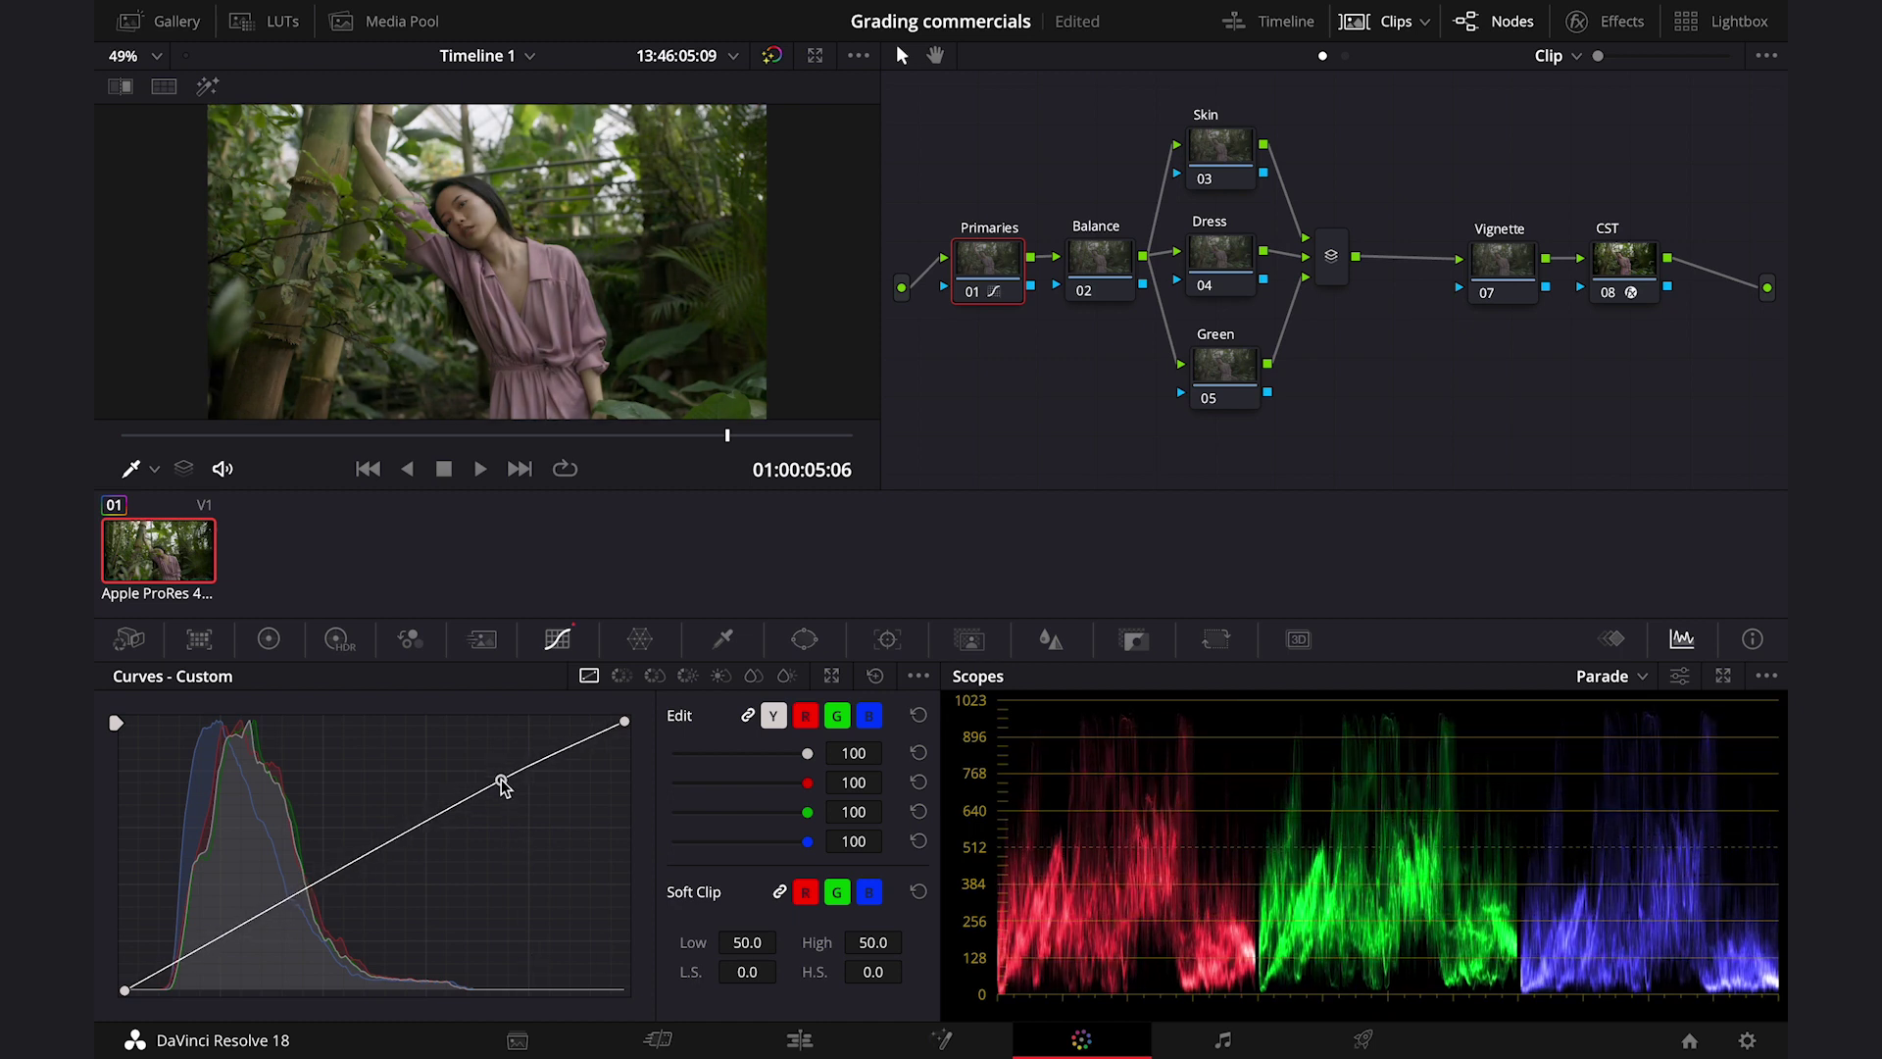
drag(501, 783, 500, 777)
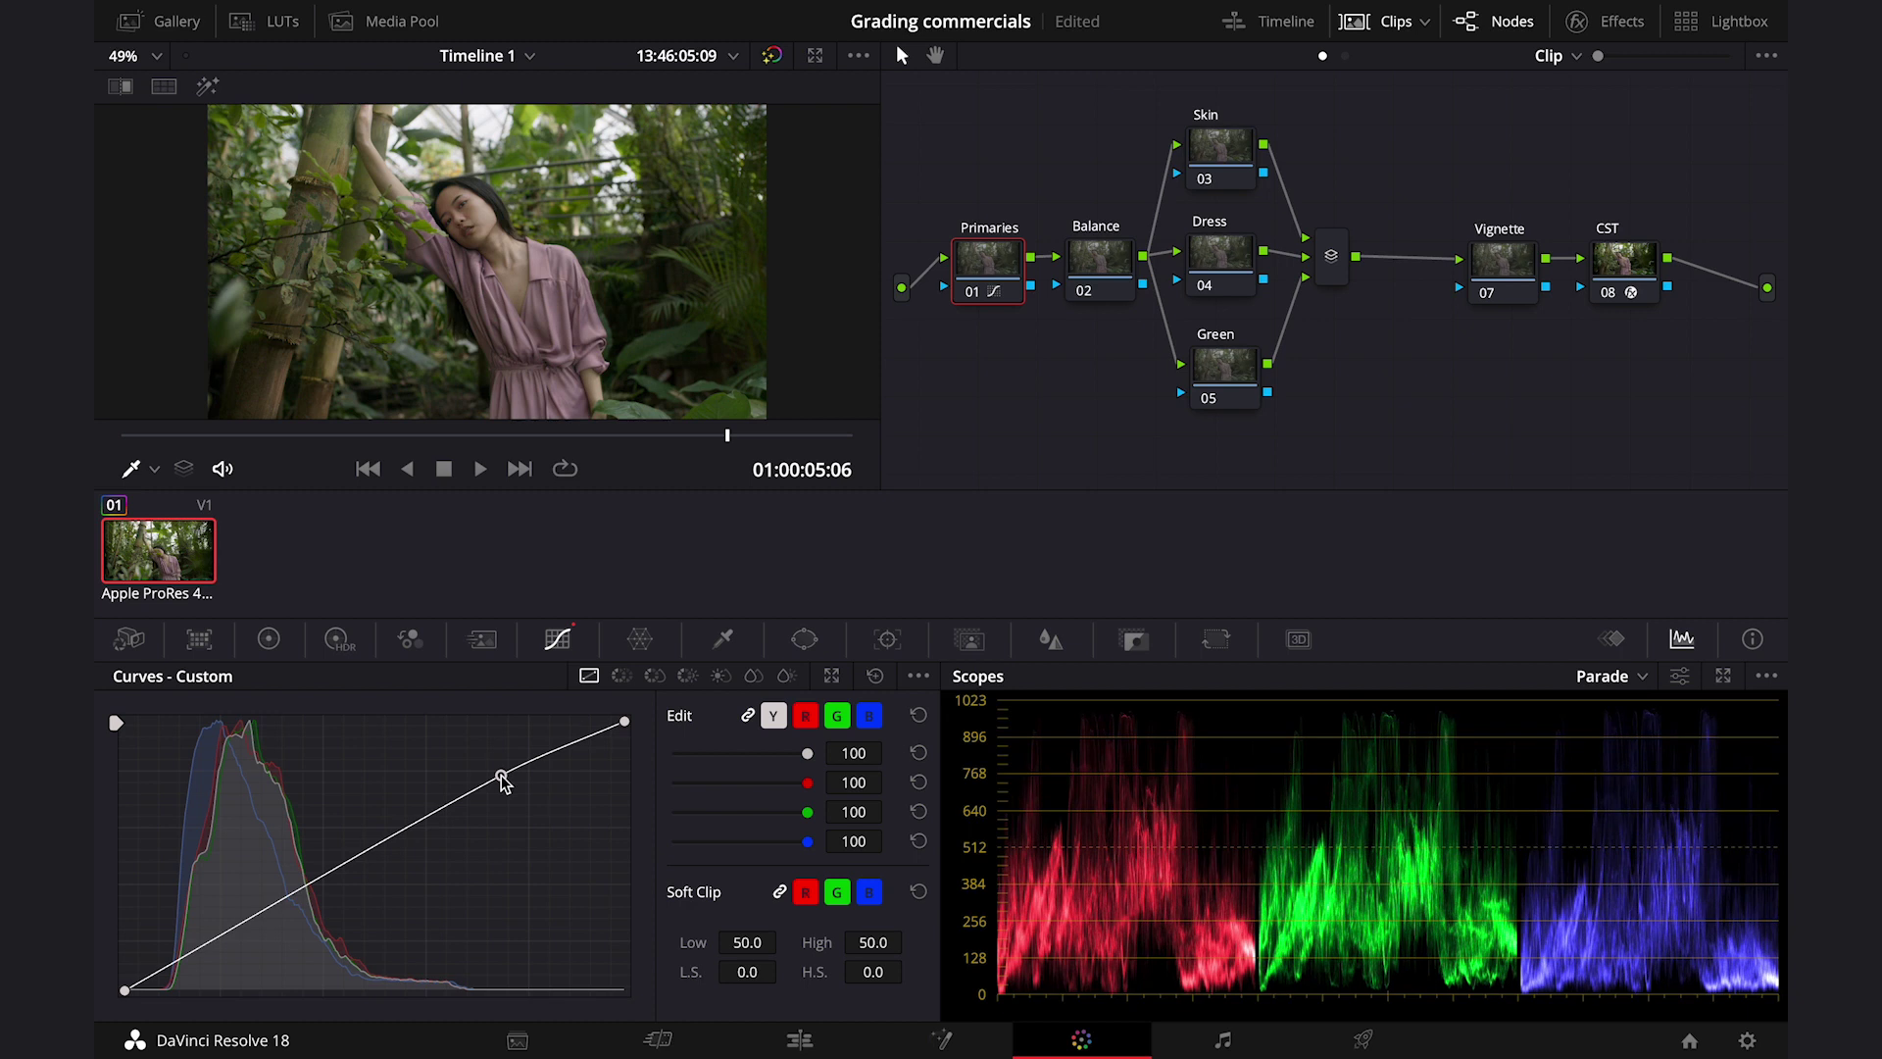
click(230, 933)
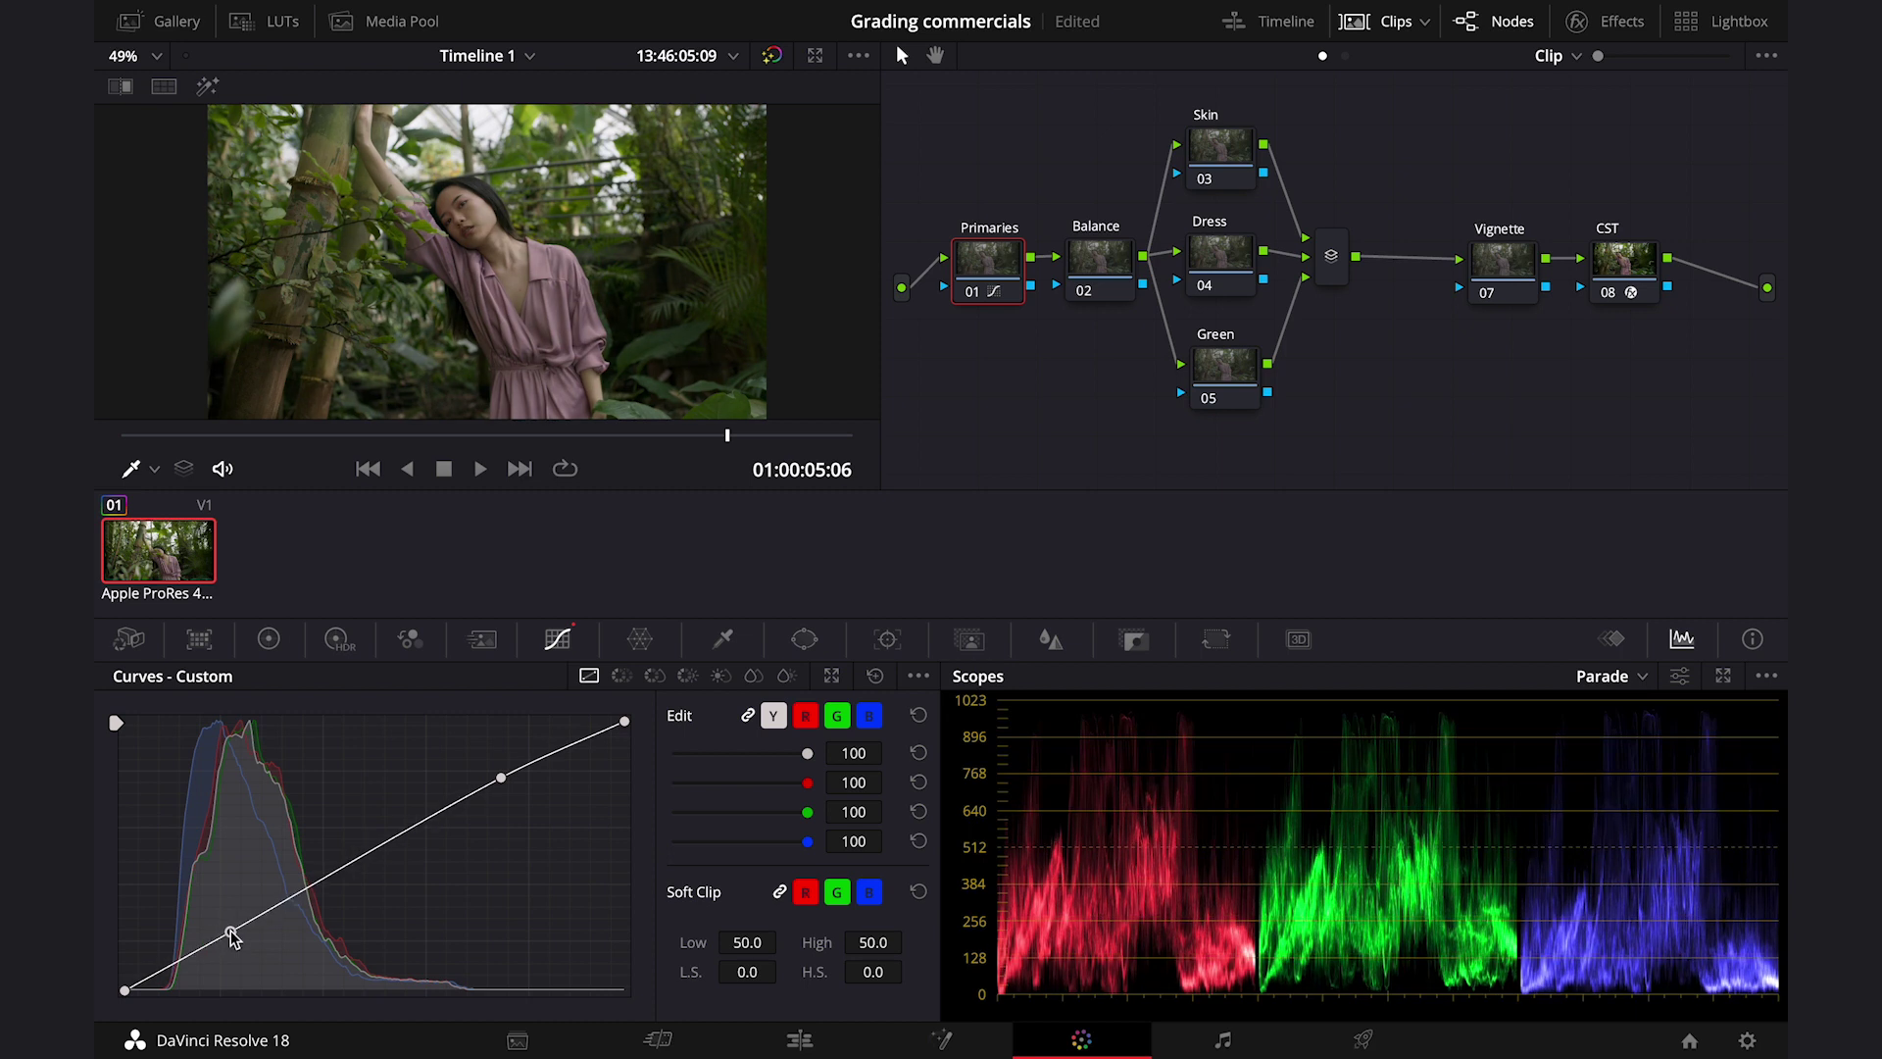
click(369, 850)
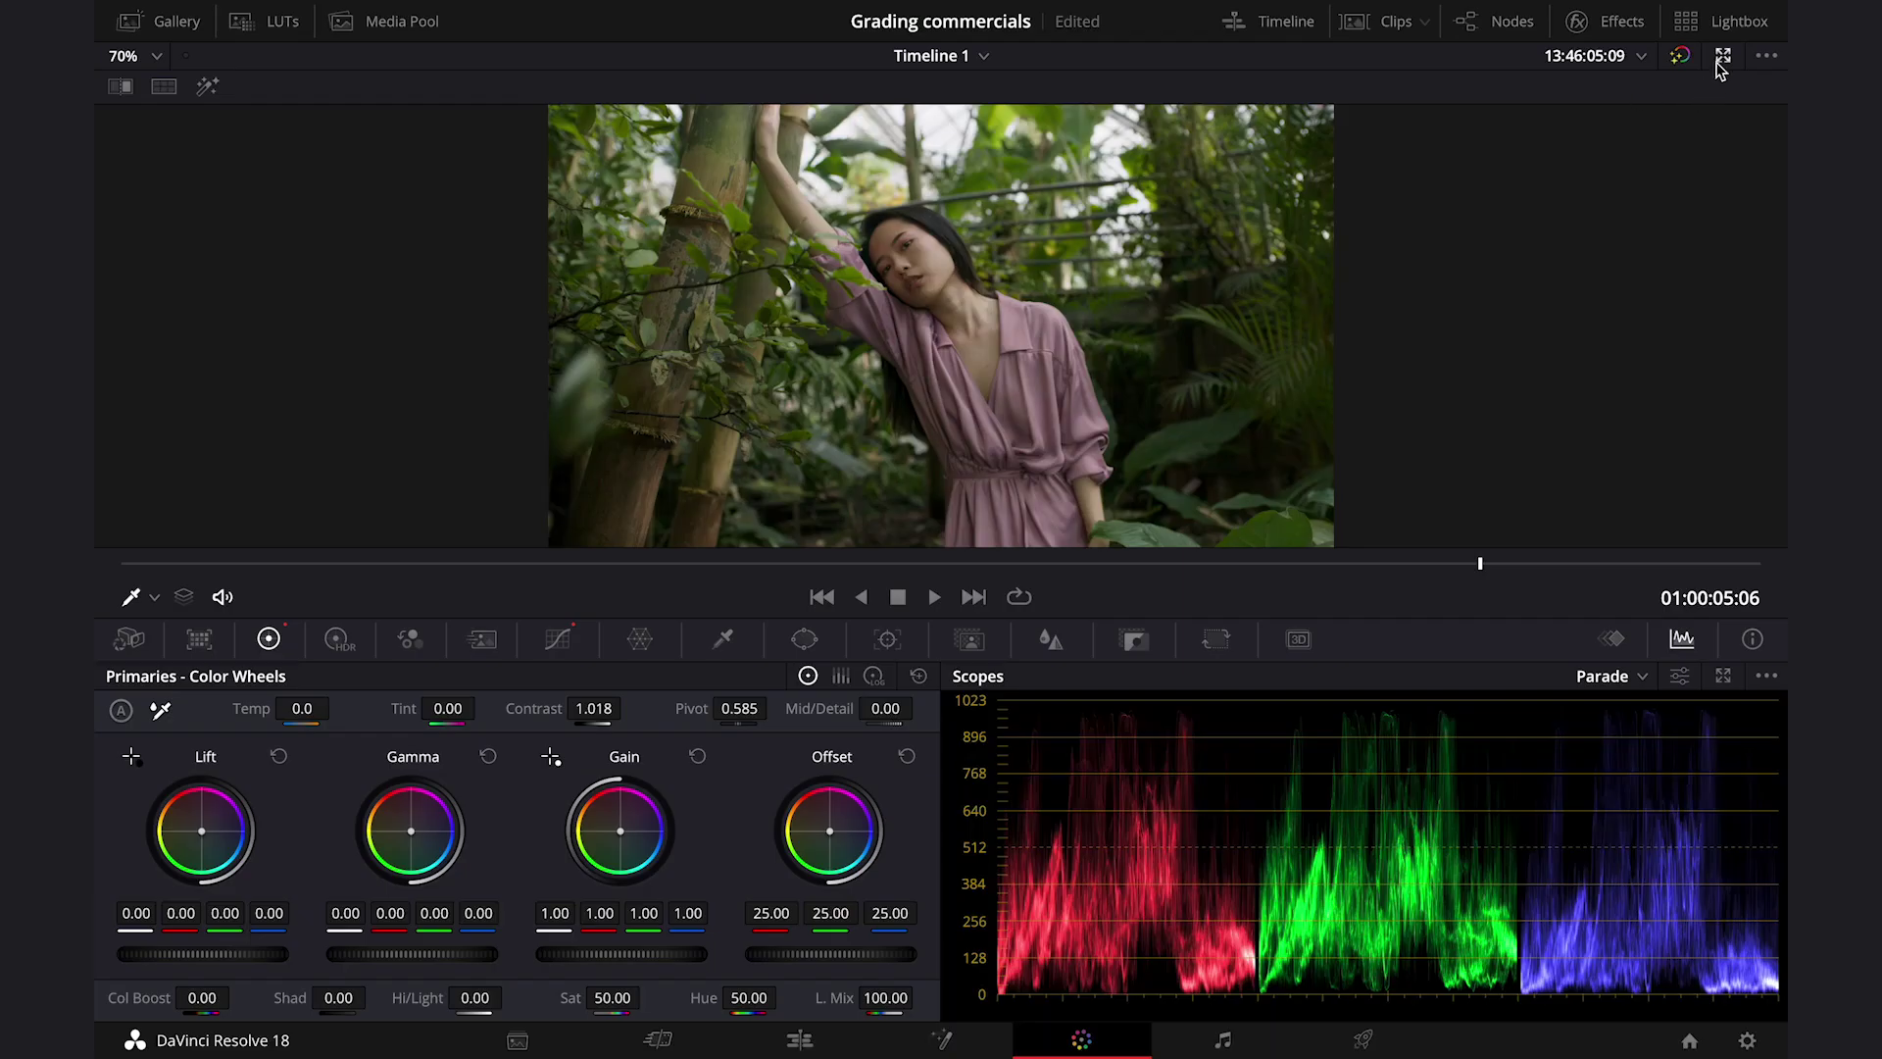
- Show the Vectorscope and shift the Balance node's Offset toward blue to 24.22/24.12/25.08
click(1722, 57)
click(1106, 267)
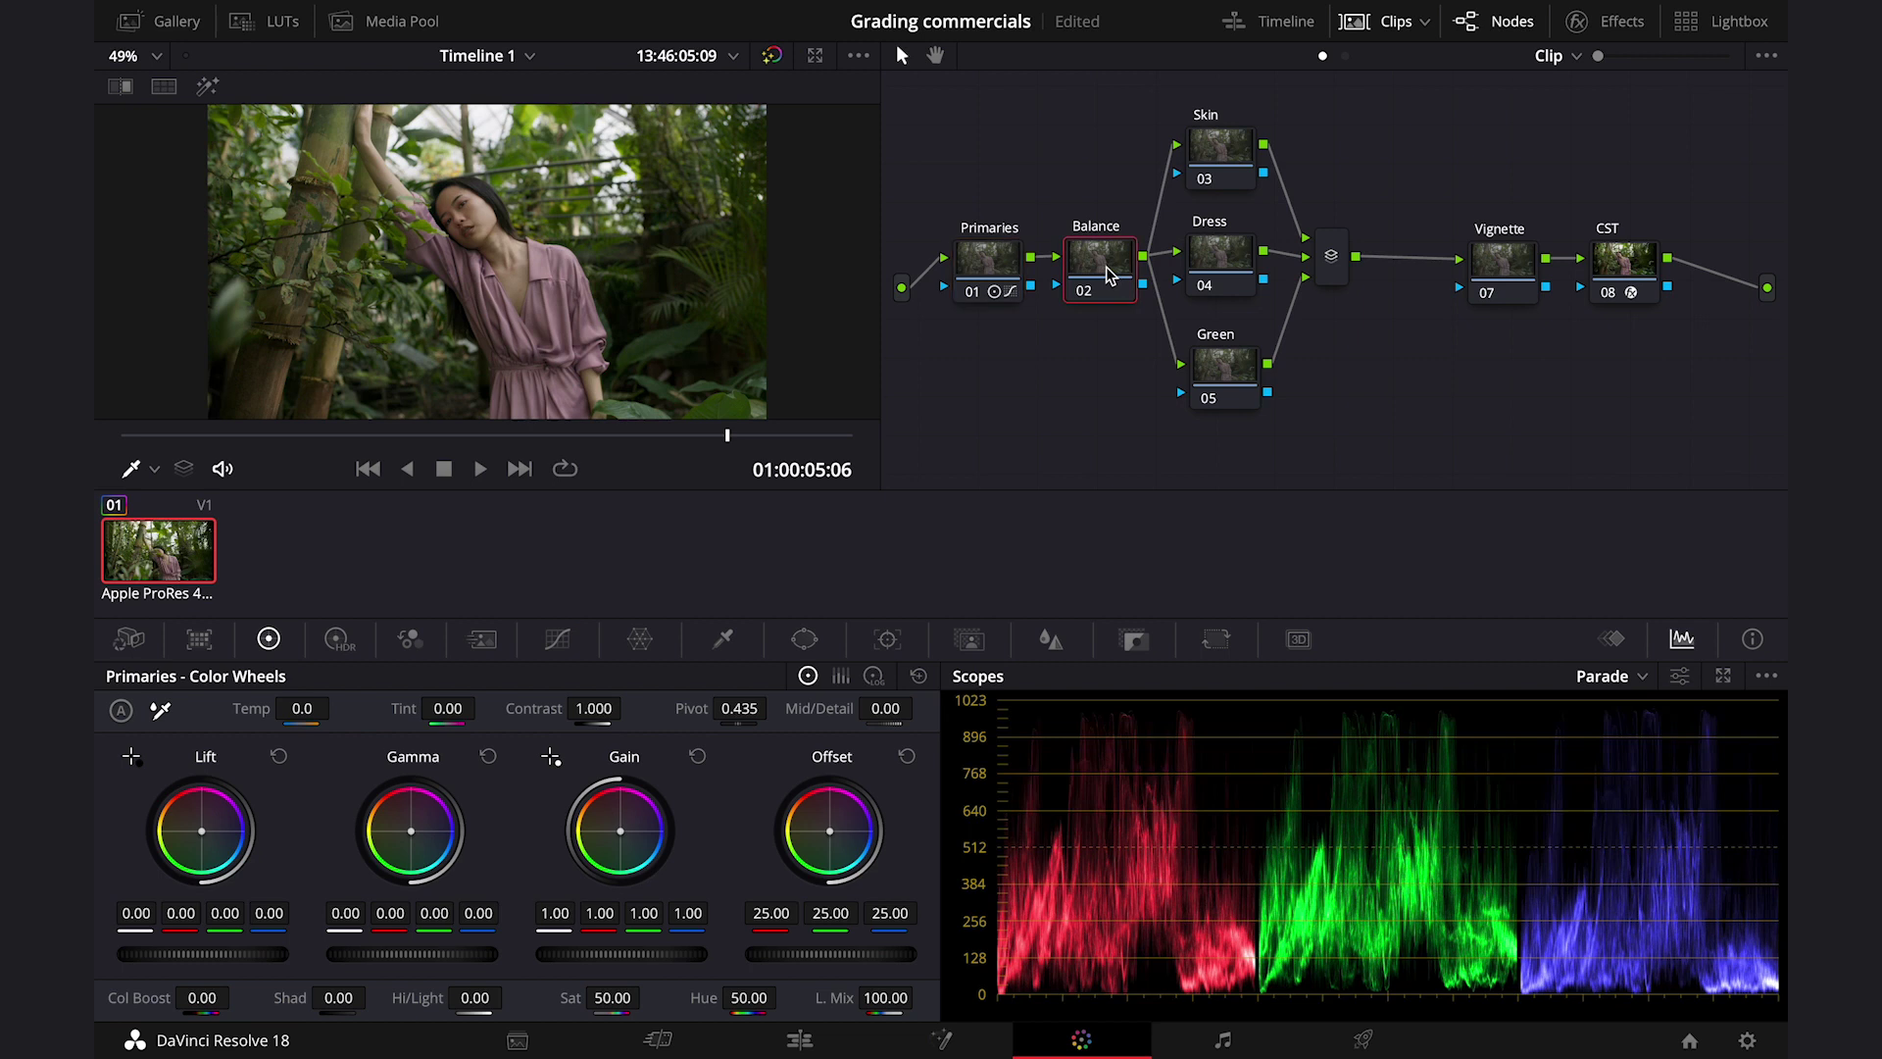
click(816, 55)
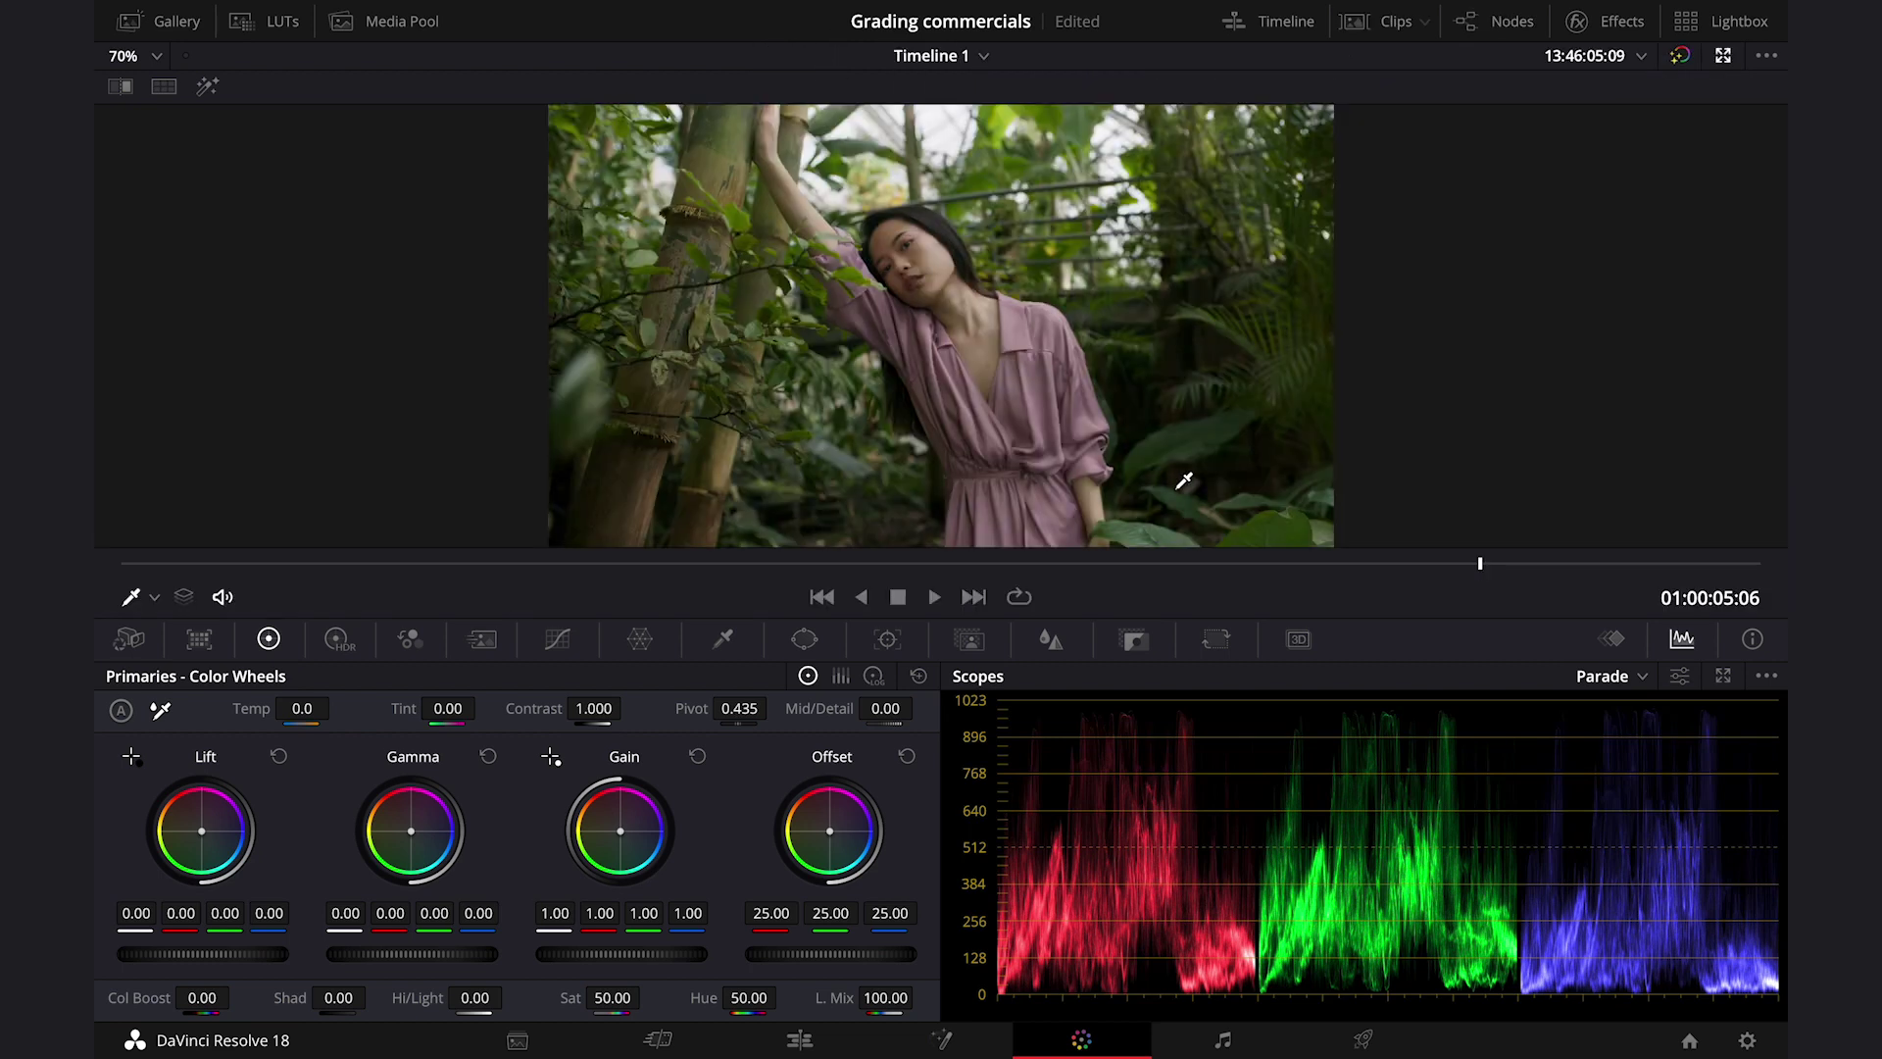
click(1616, 685)
click(1645, 761)
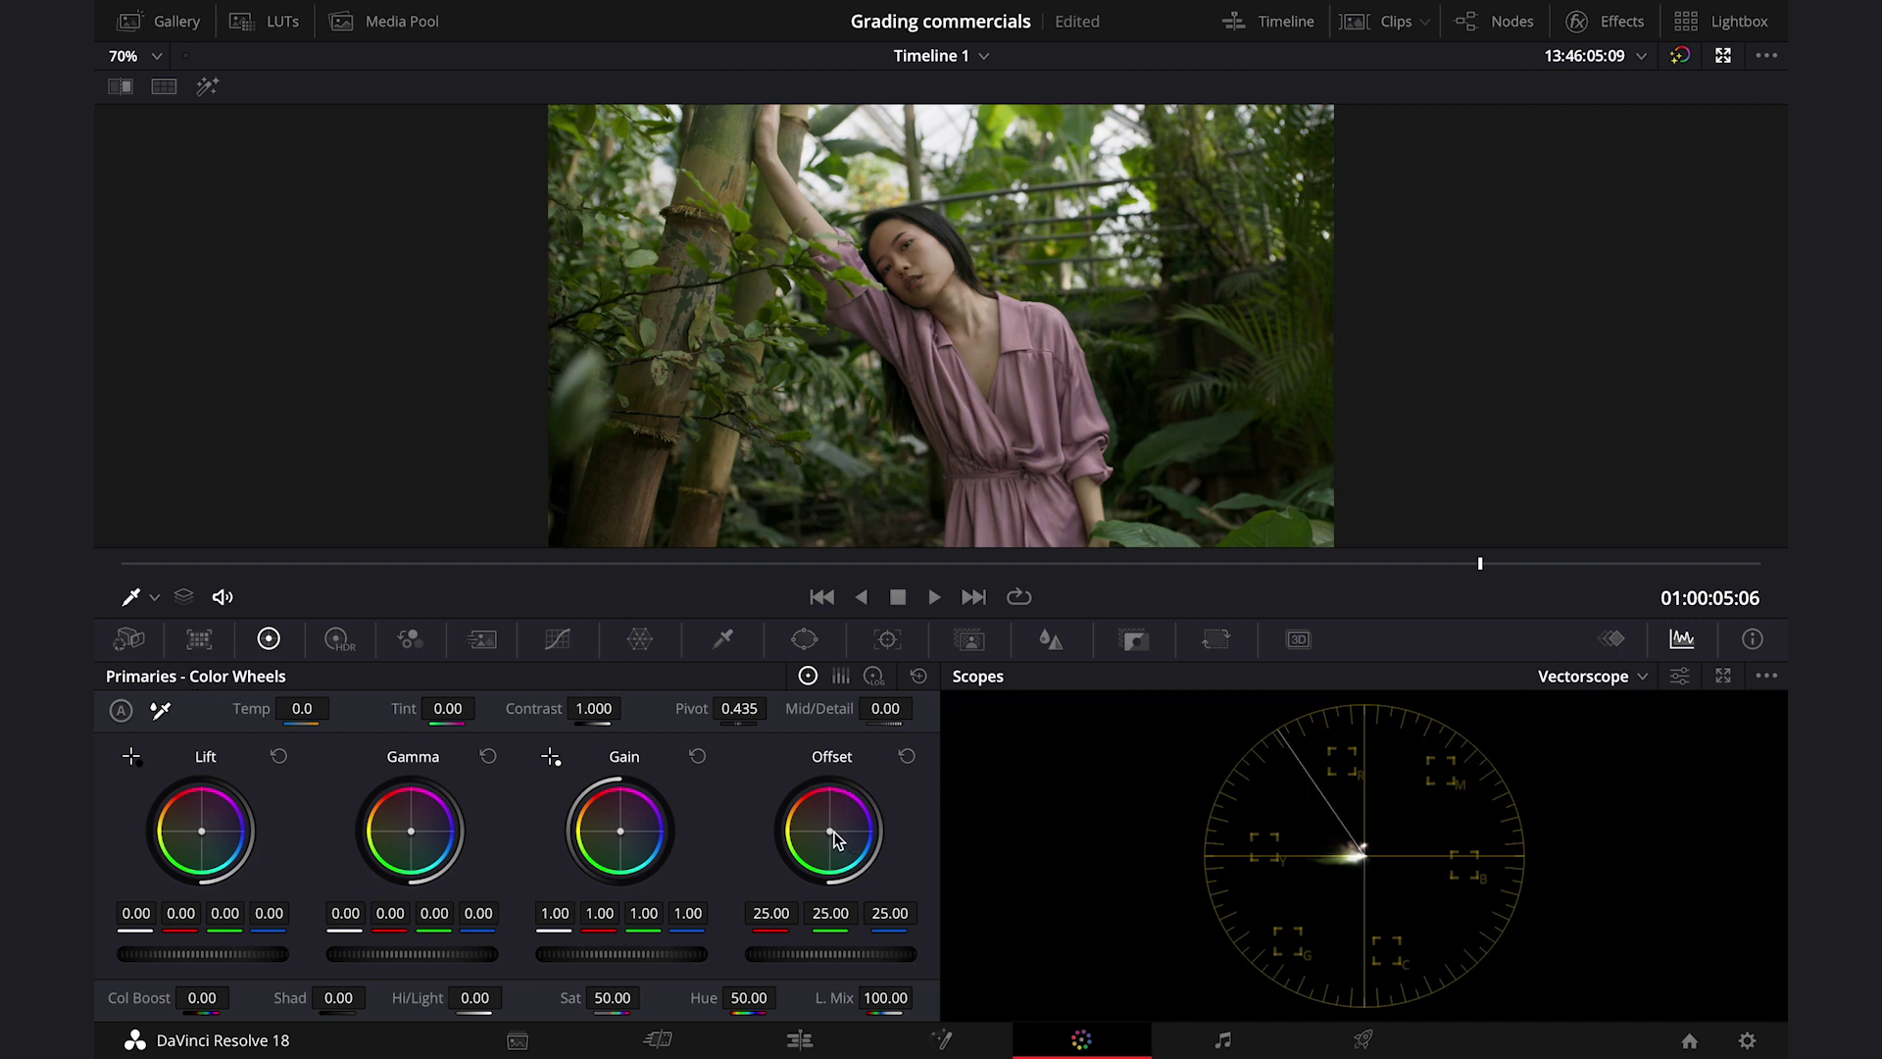
drag(830, 830, 831, 836)
click(1722, 57)
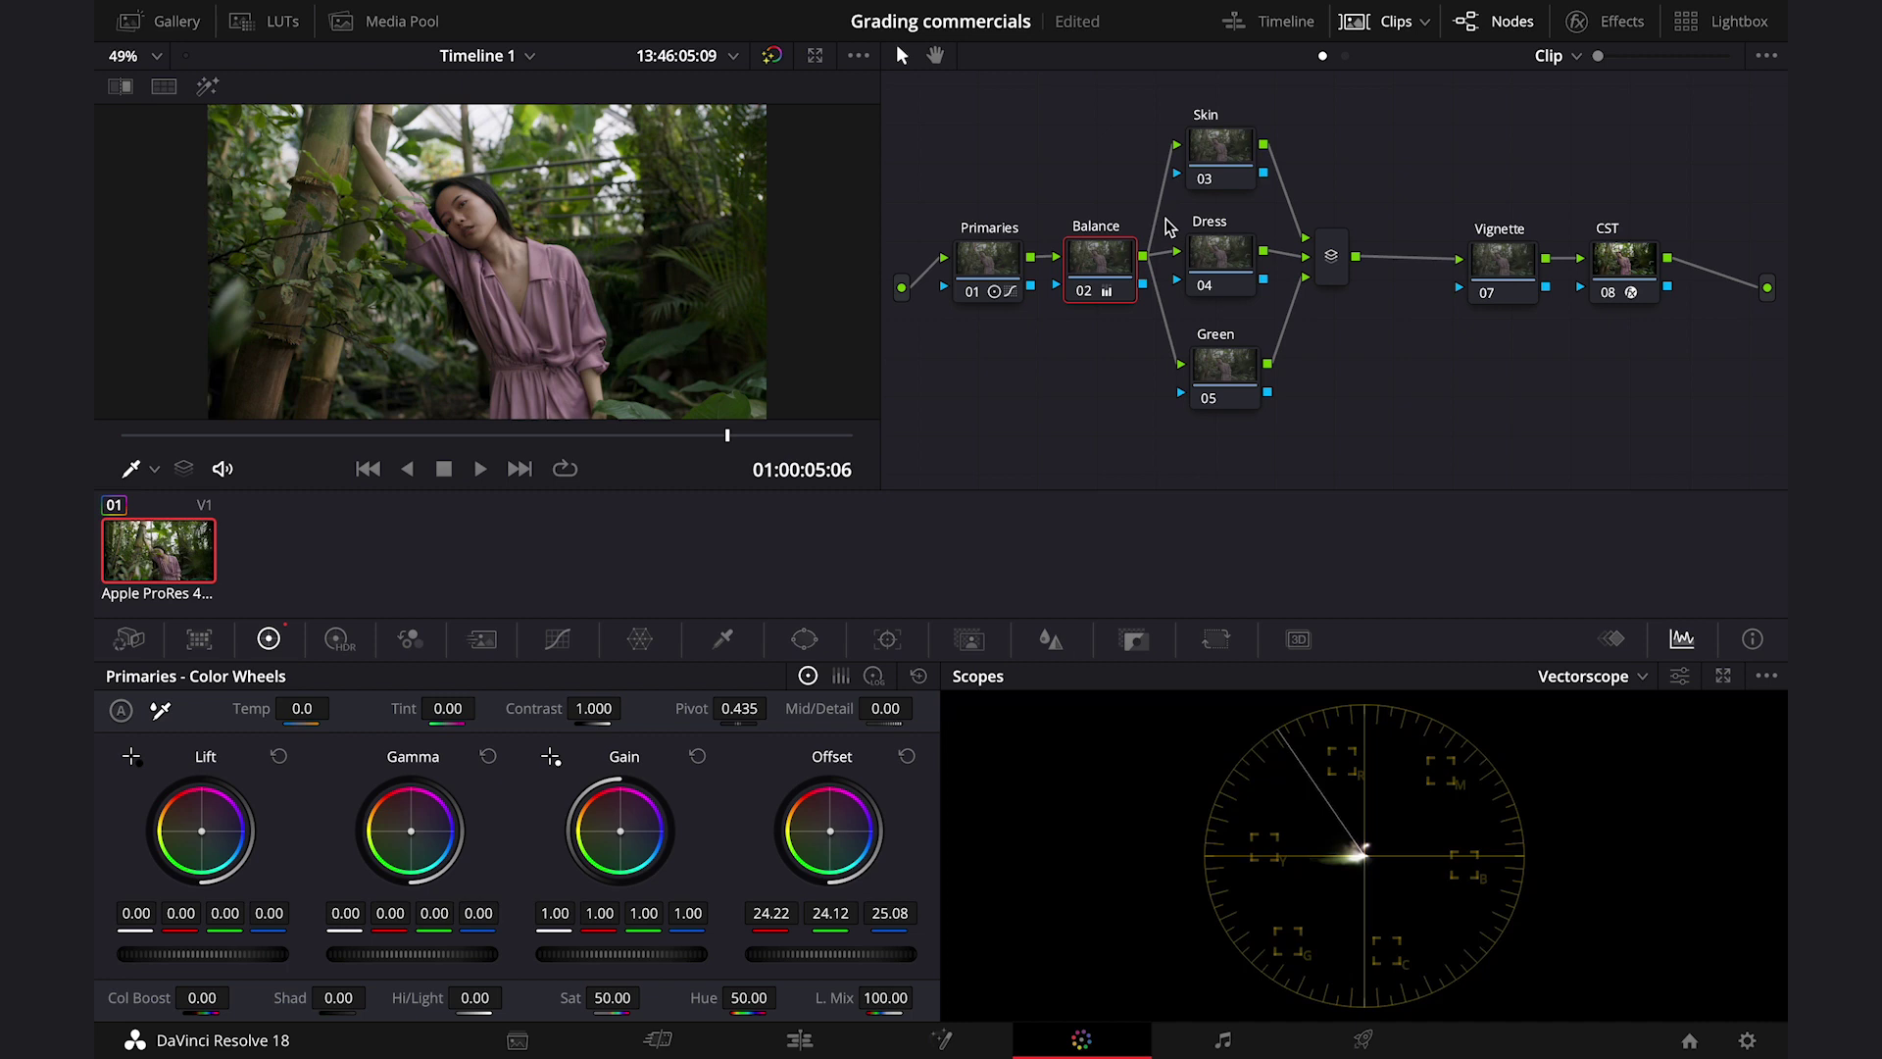
- On the Skin node, qualify the woman's face and narrow the hue range to skin tones
click(1231, 157)
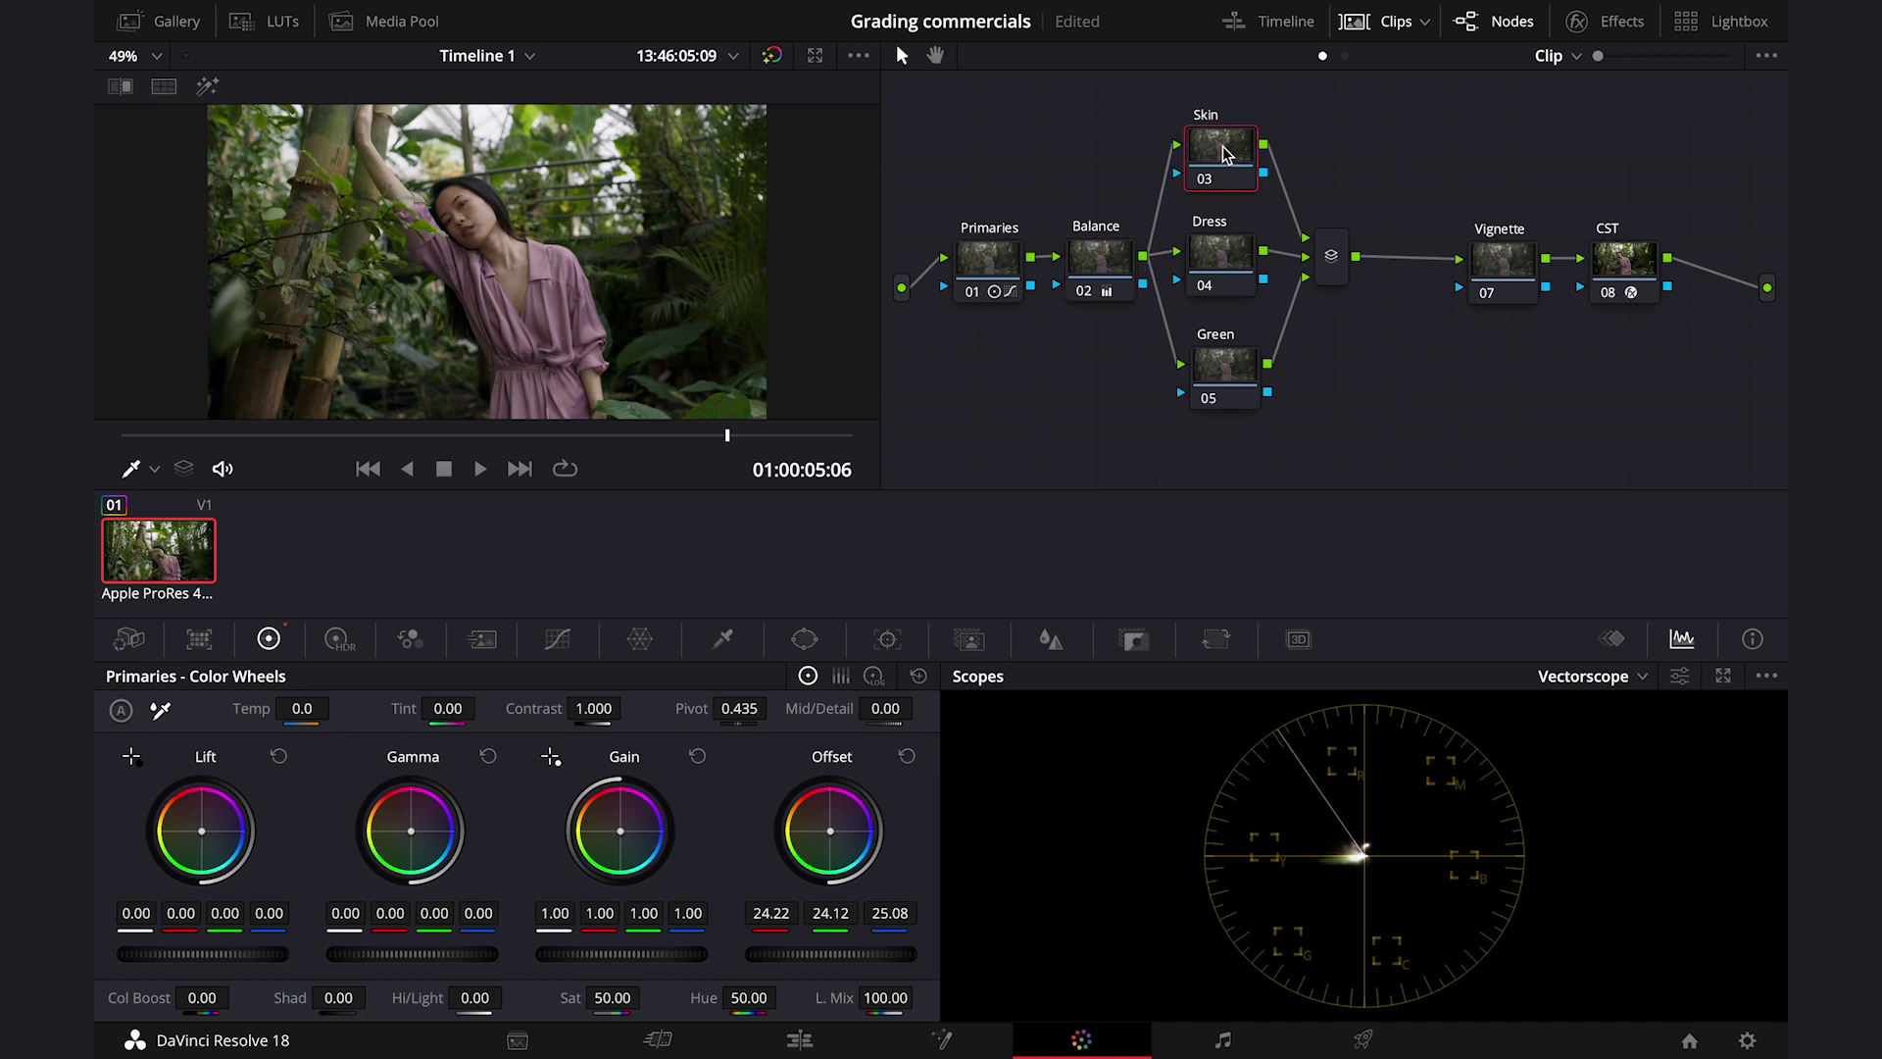
click(814, 56)
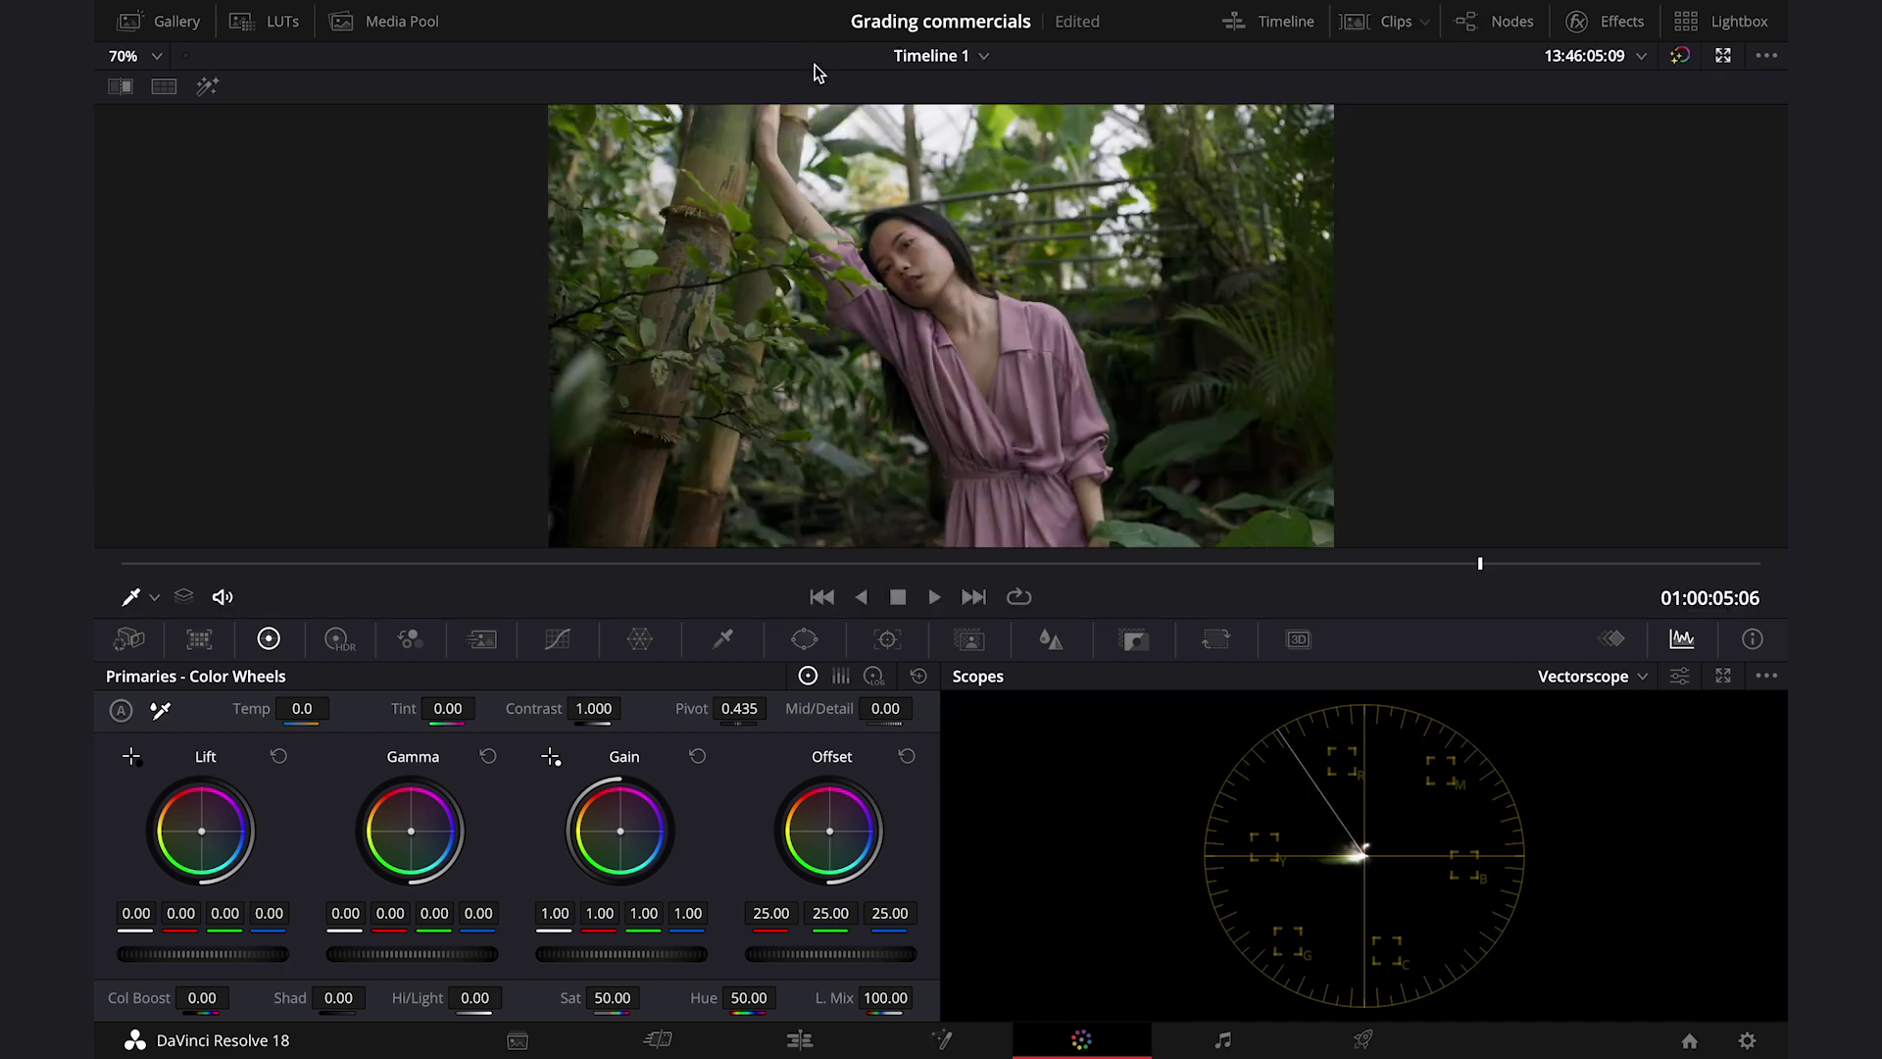
click(723, 639)
click(939, 260)
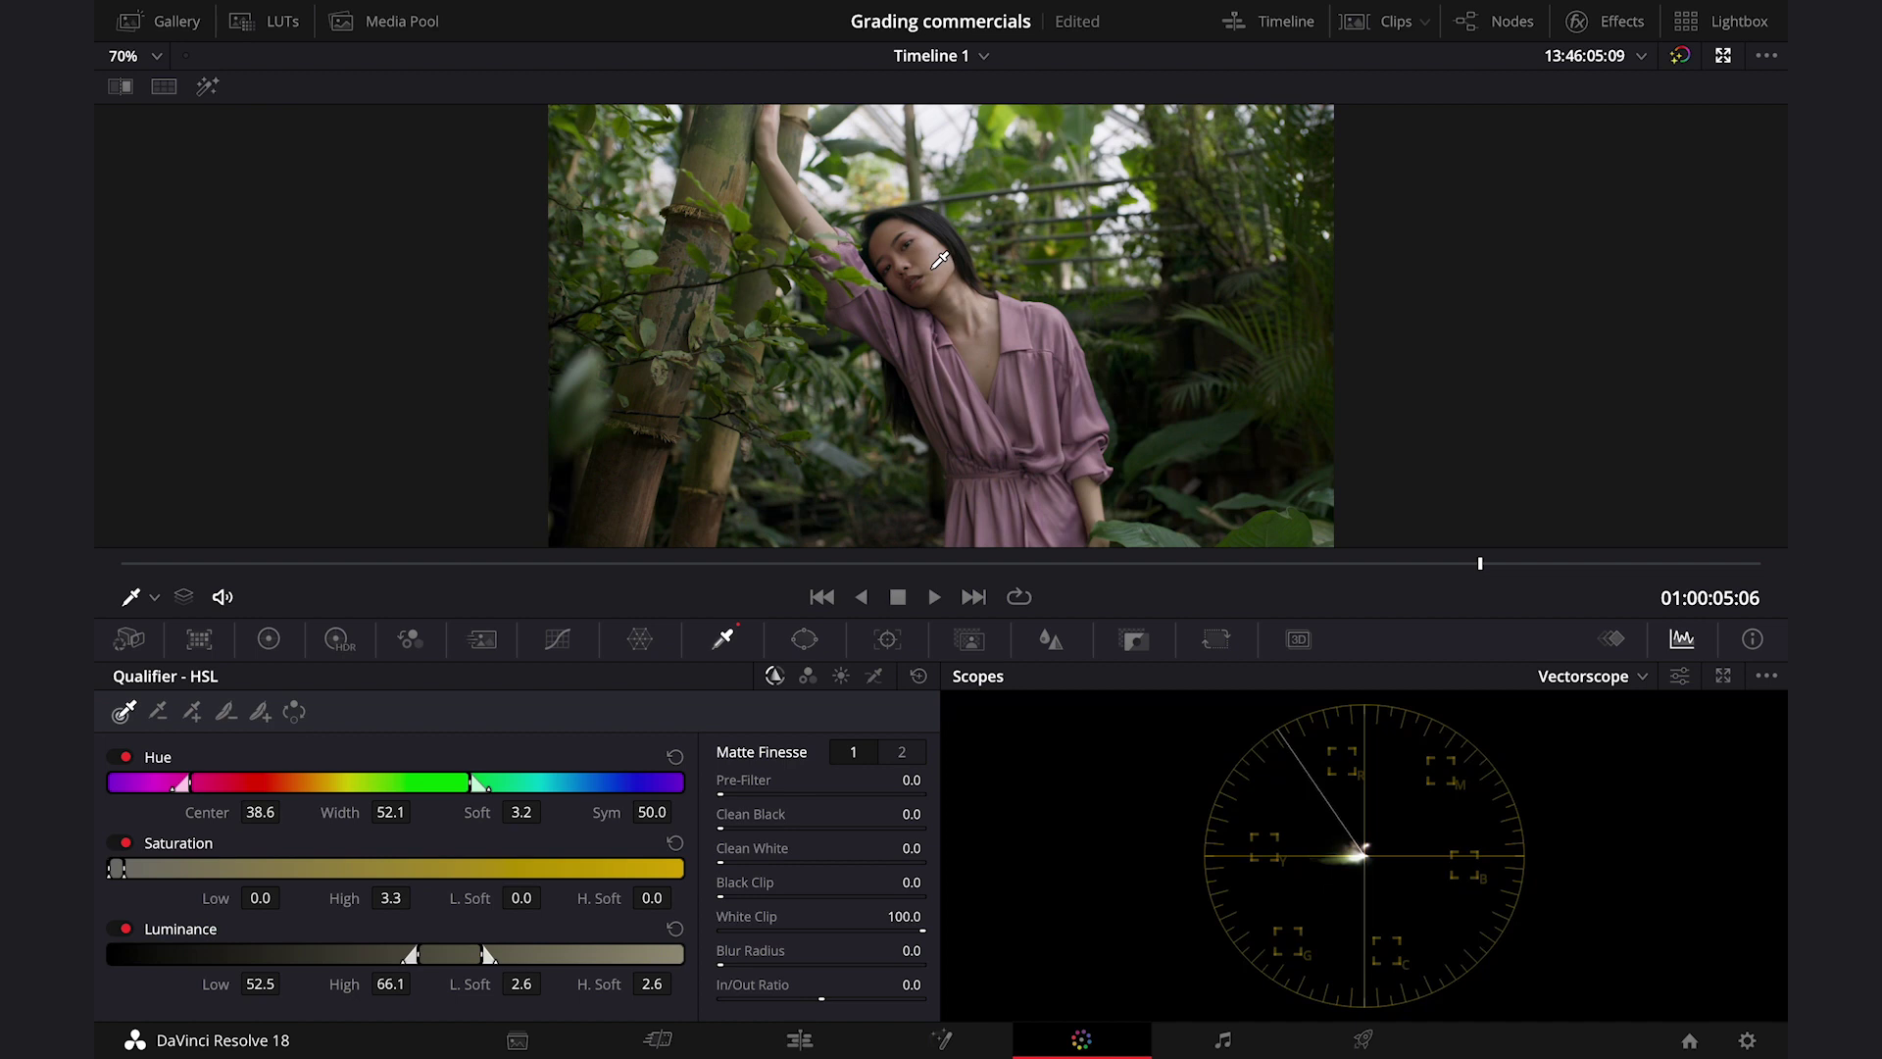
click(207, 88)
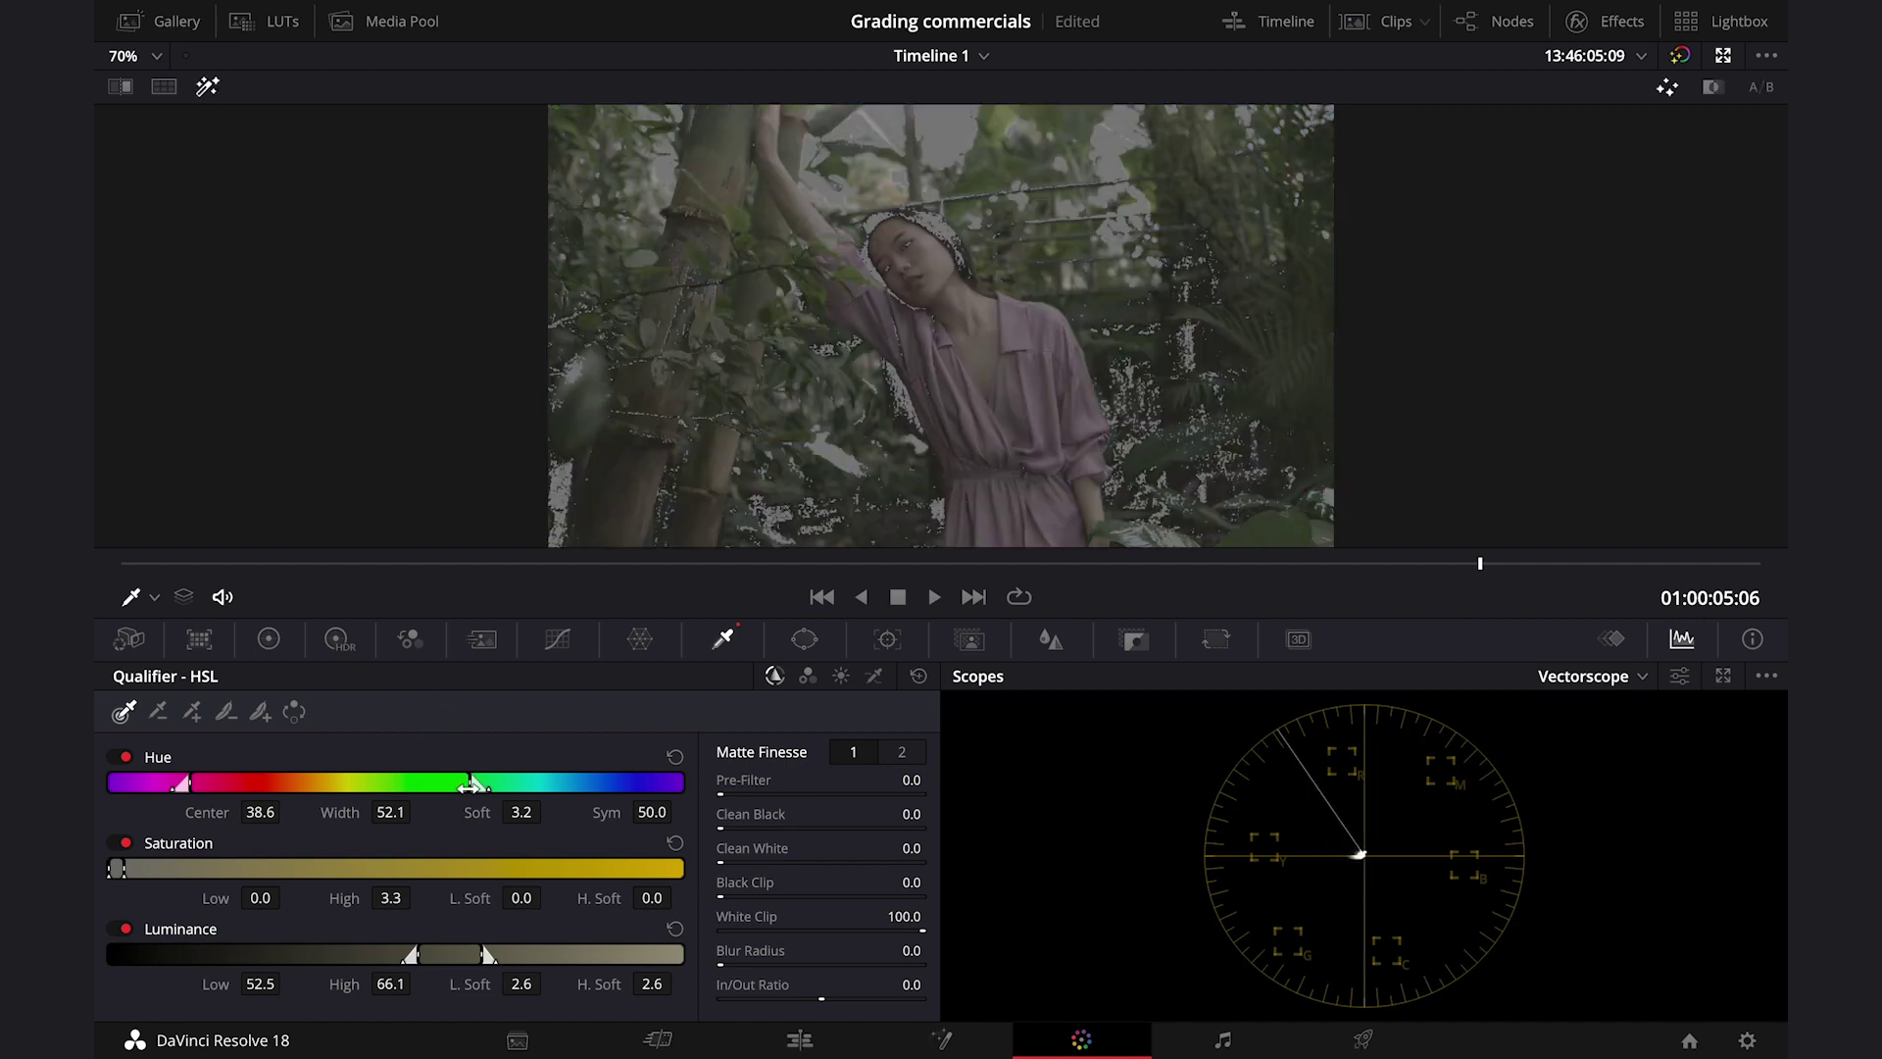
drag(470, 784, 348, 749)
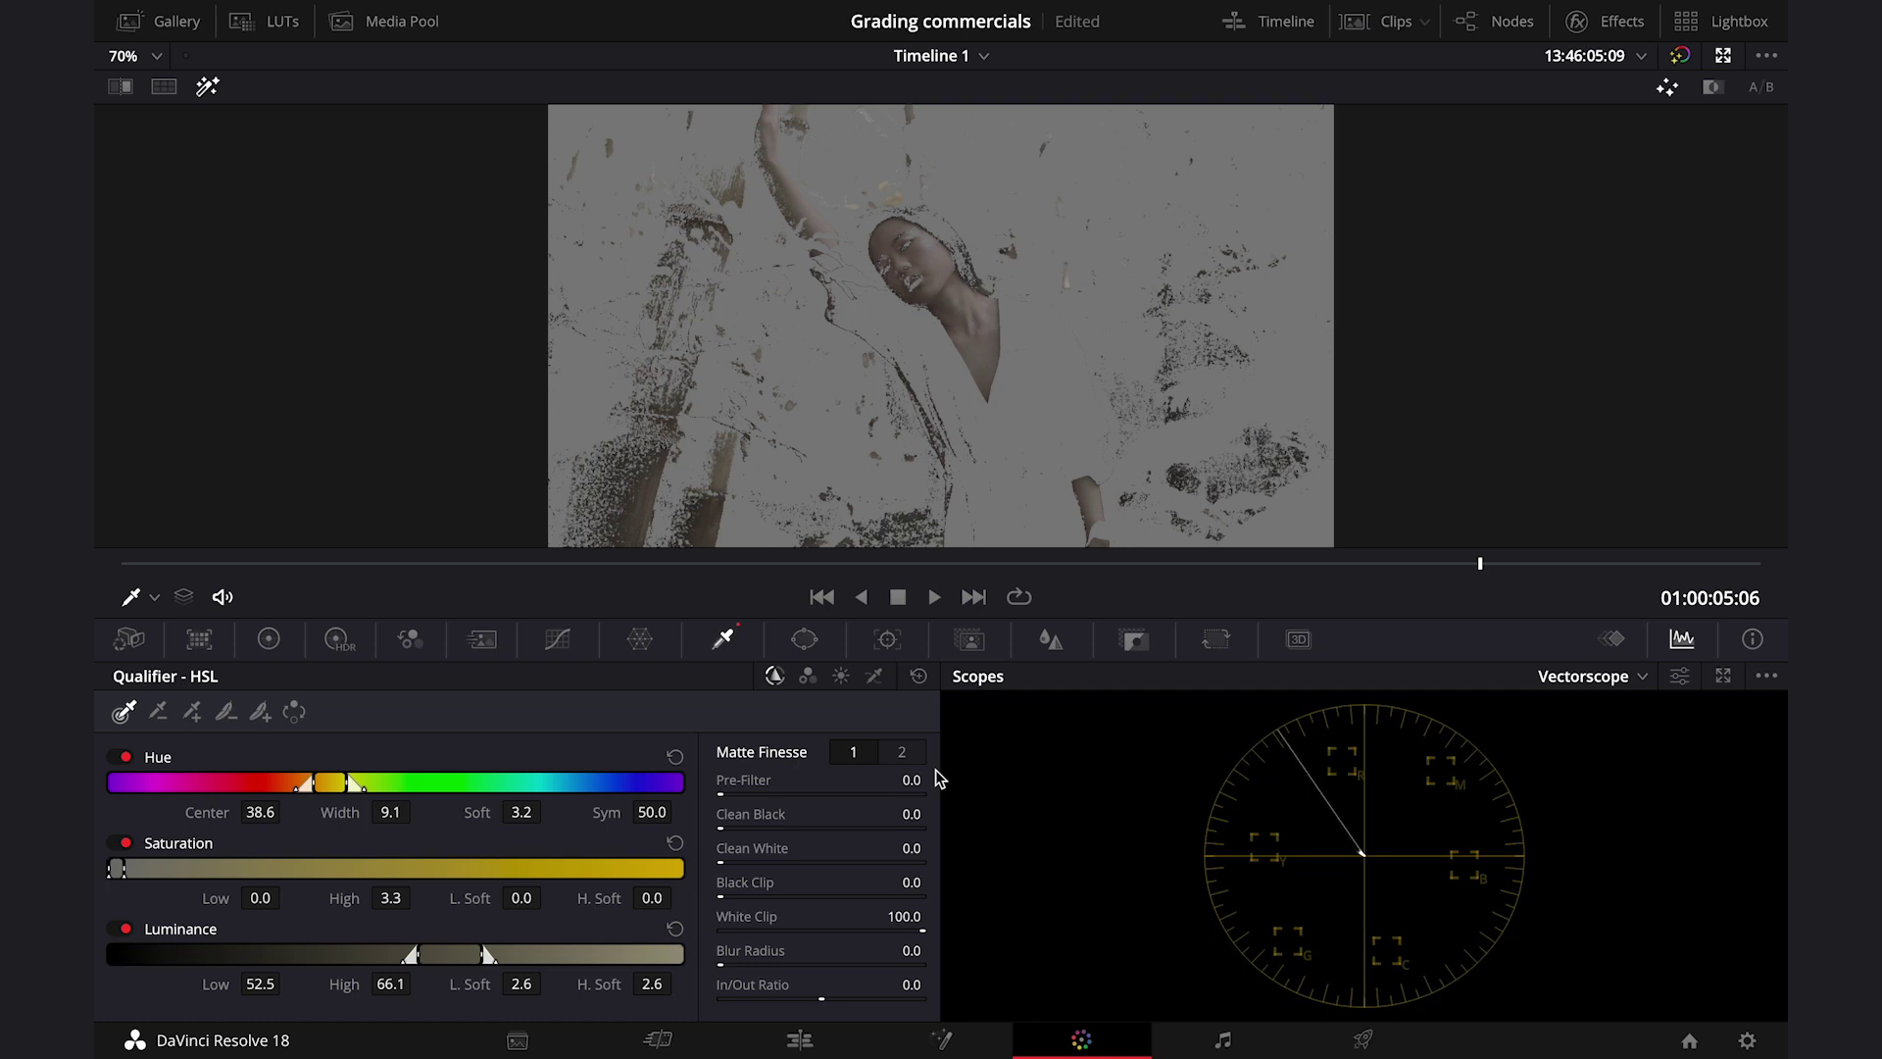
- Refine the skin matte with Denoise, Clean Black 3.6 and Blur Radius 12.5, then hide the highlight
click(902, 752)
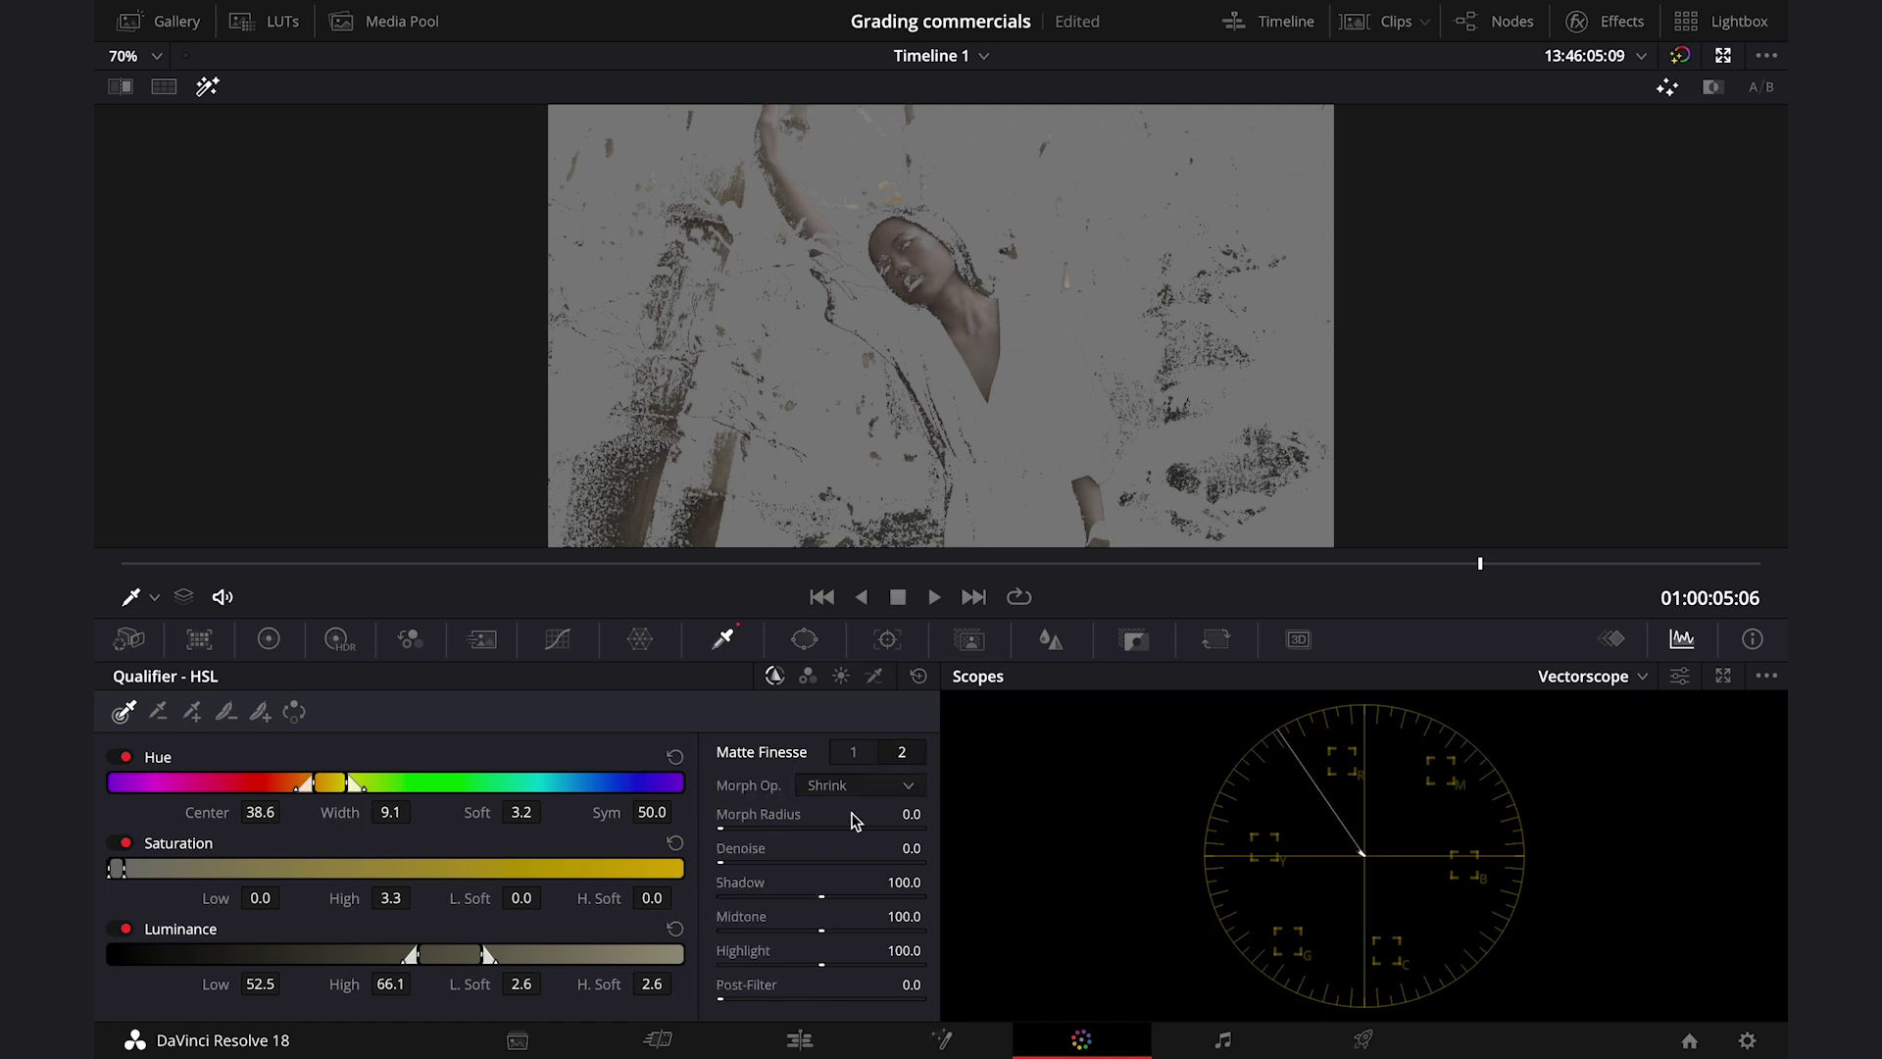
drag(912, 848, 927, 848)
click(860, 762)
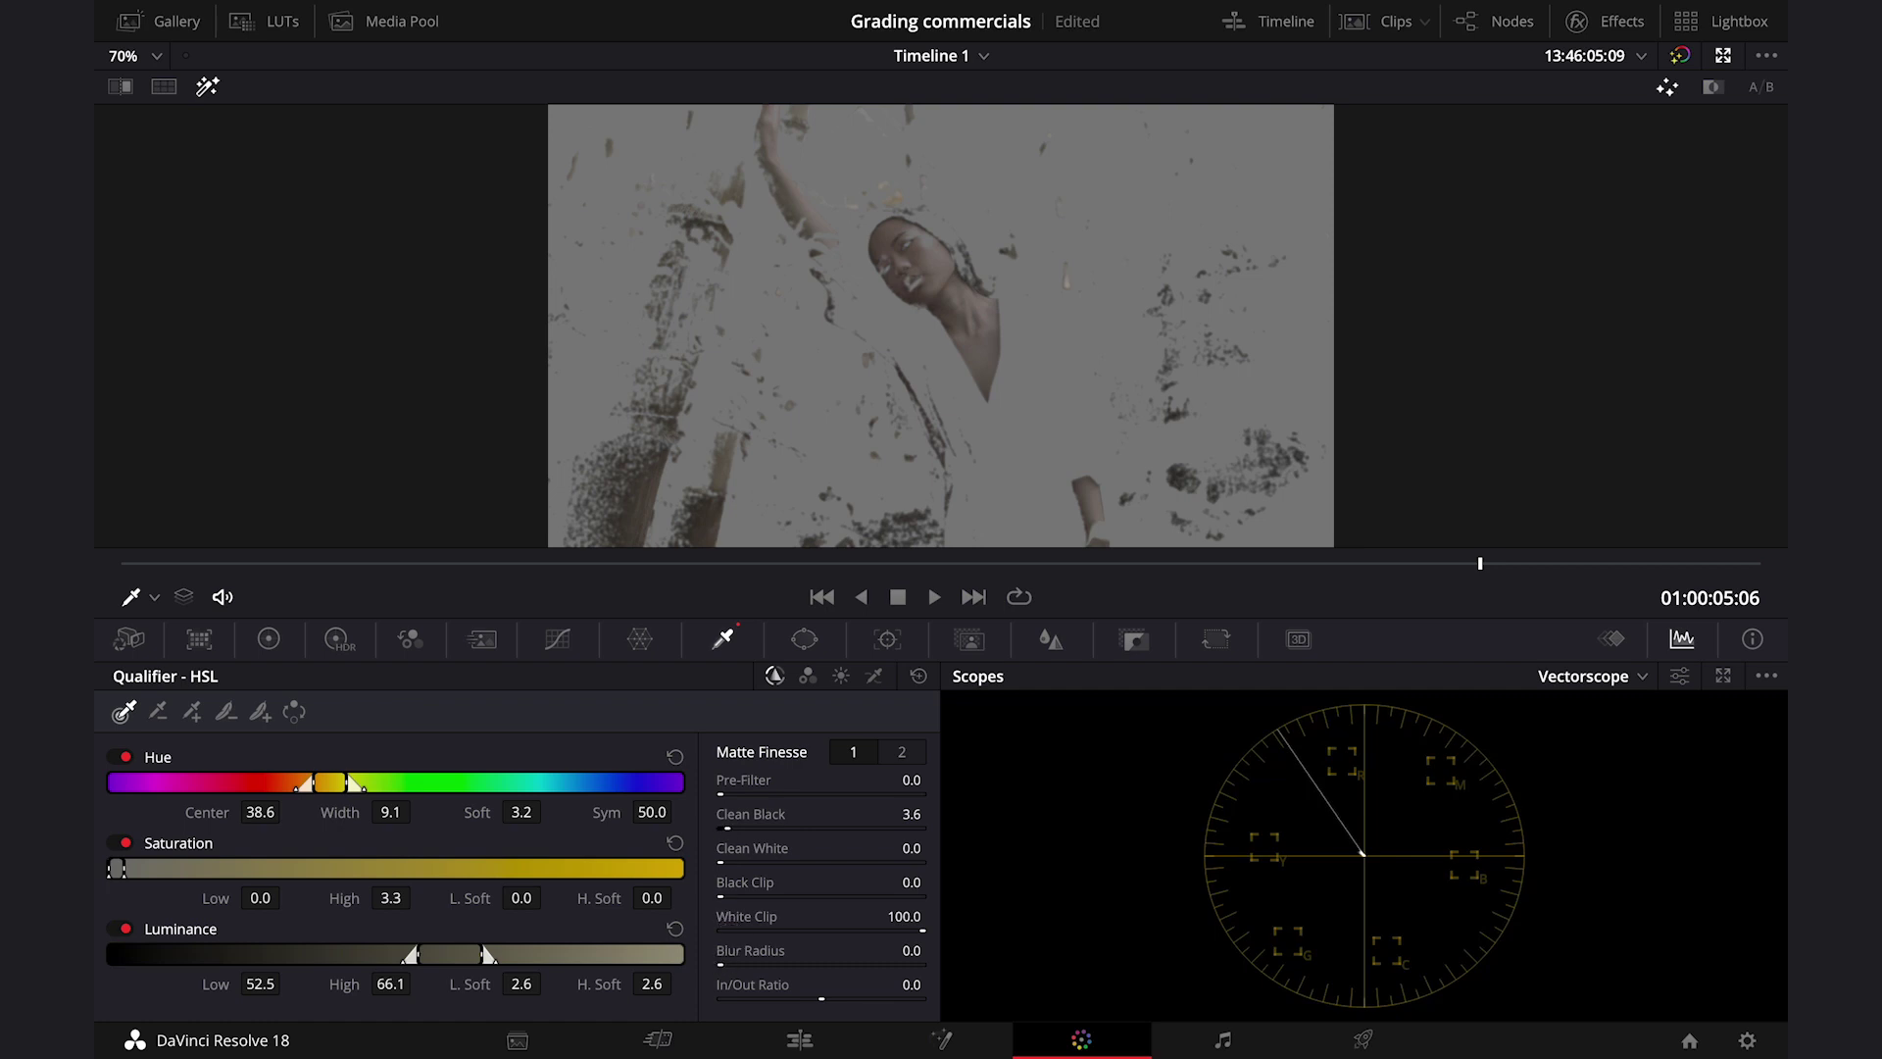
drag(724, 967, 731, 967)
drag(1479, 567, 1346, 565)
key(space)
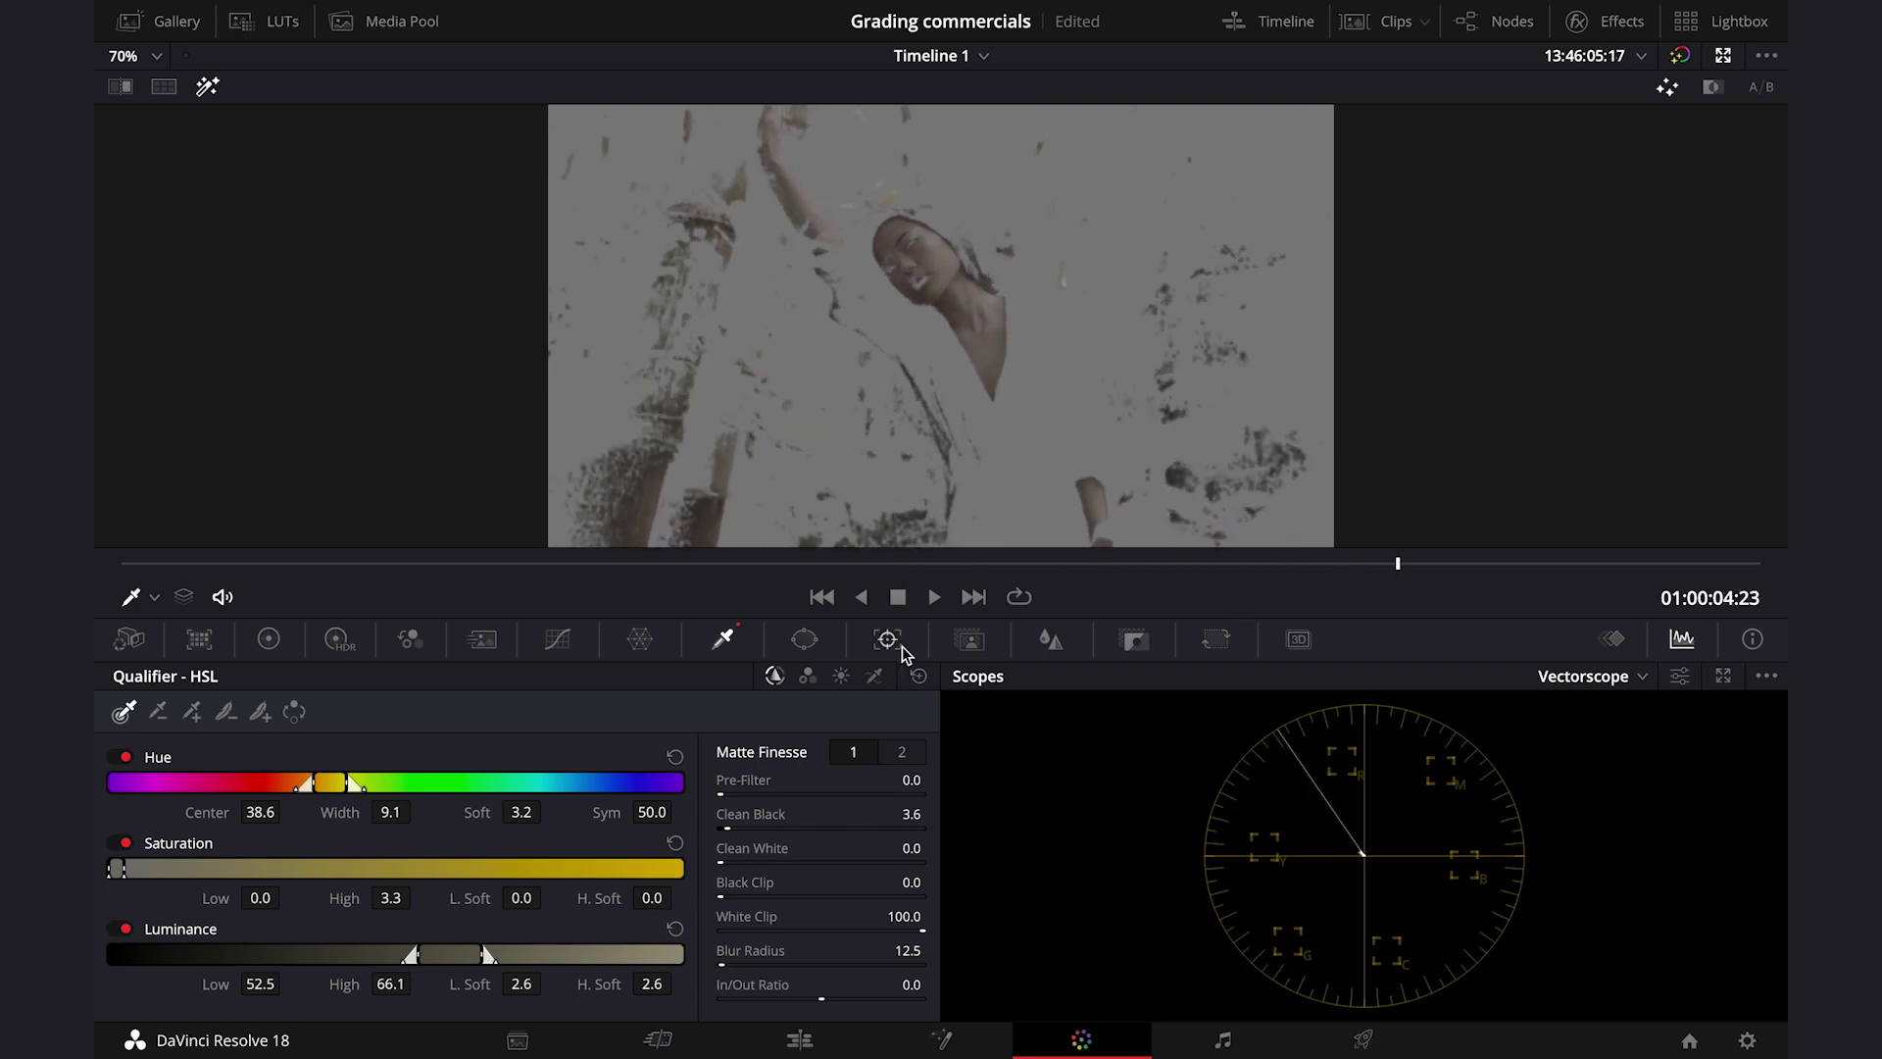
click(207, 90)
click(268, 639)
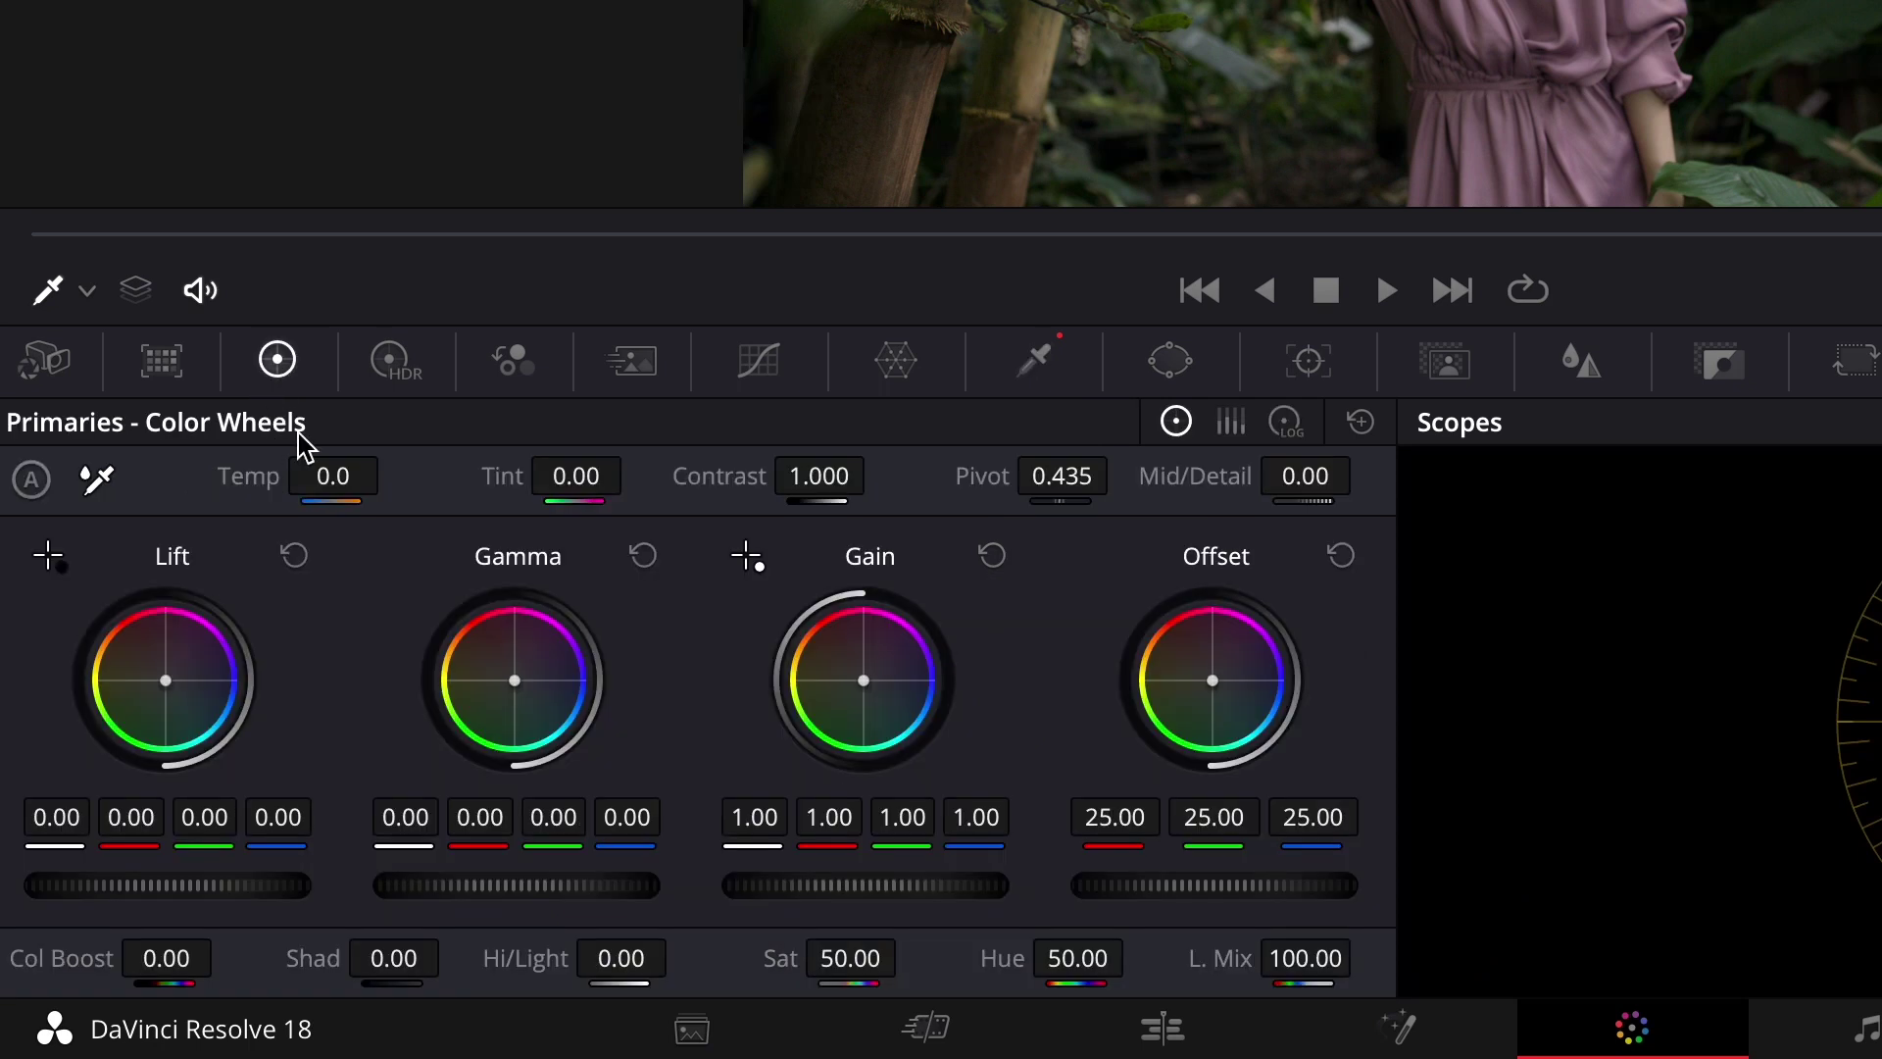
- Warm the Skin node's Log Midtone wheel to 0.06/-0.01/-0.06
click(1288, 422)
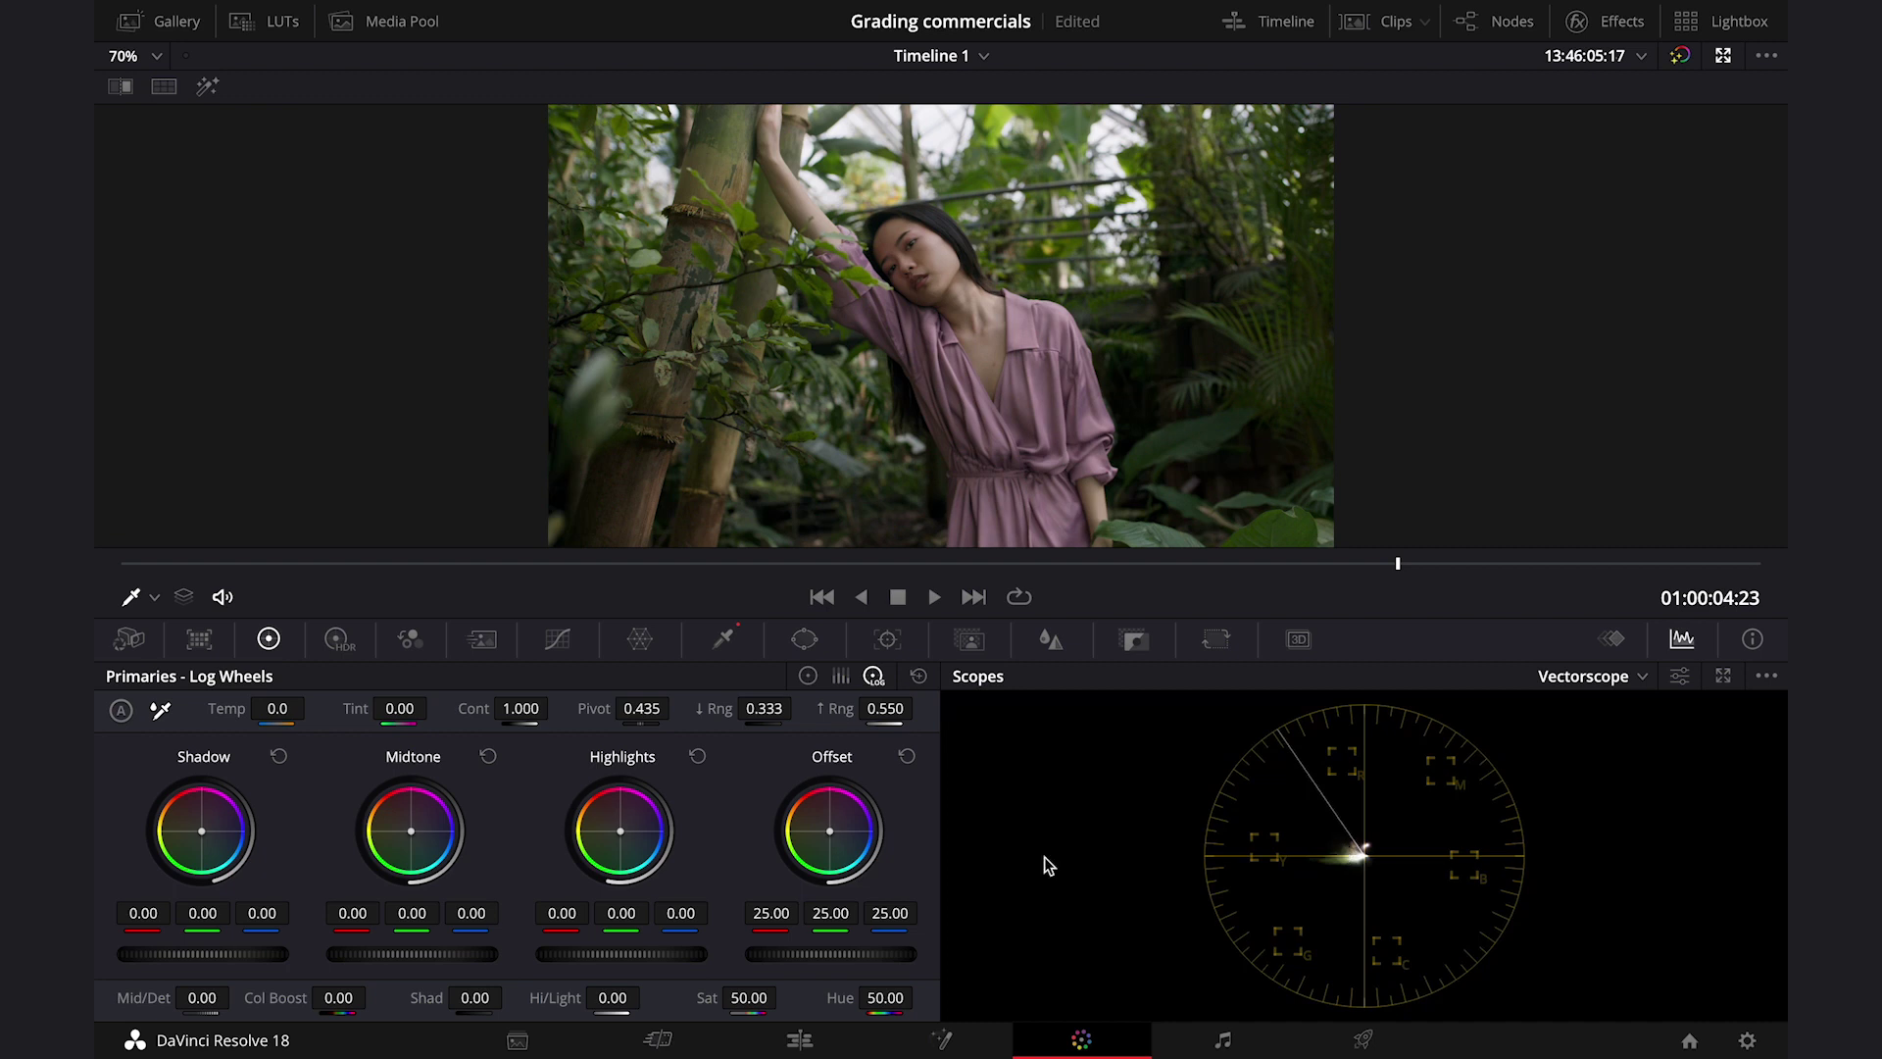
drag(410, 830, 410, 830)
- On the Dress node, qualify the pink dress and narrow the hue range toward it
click(1725, 56)
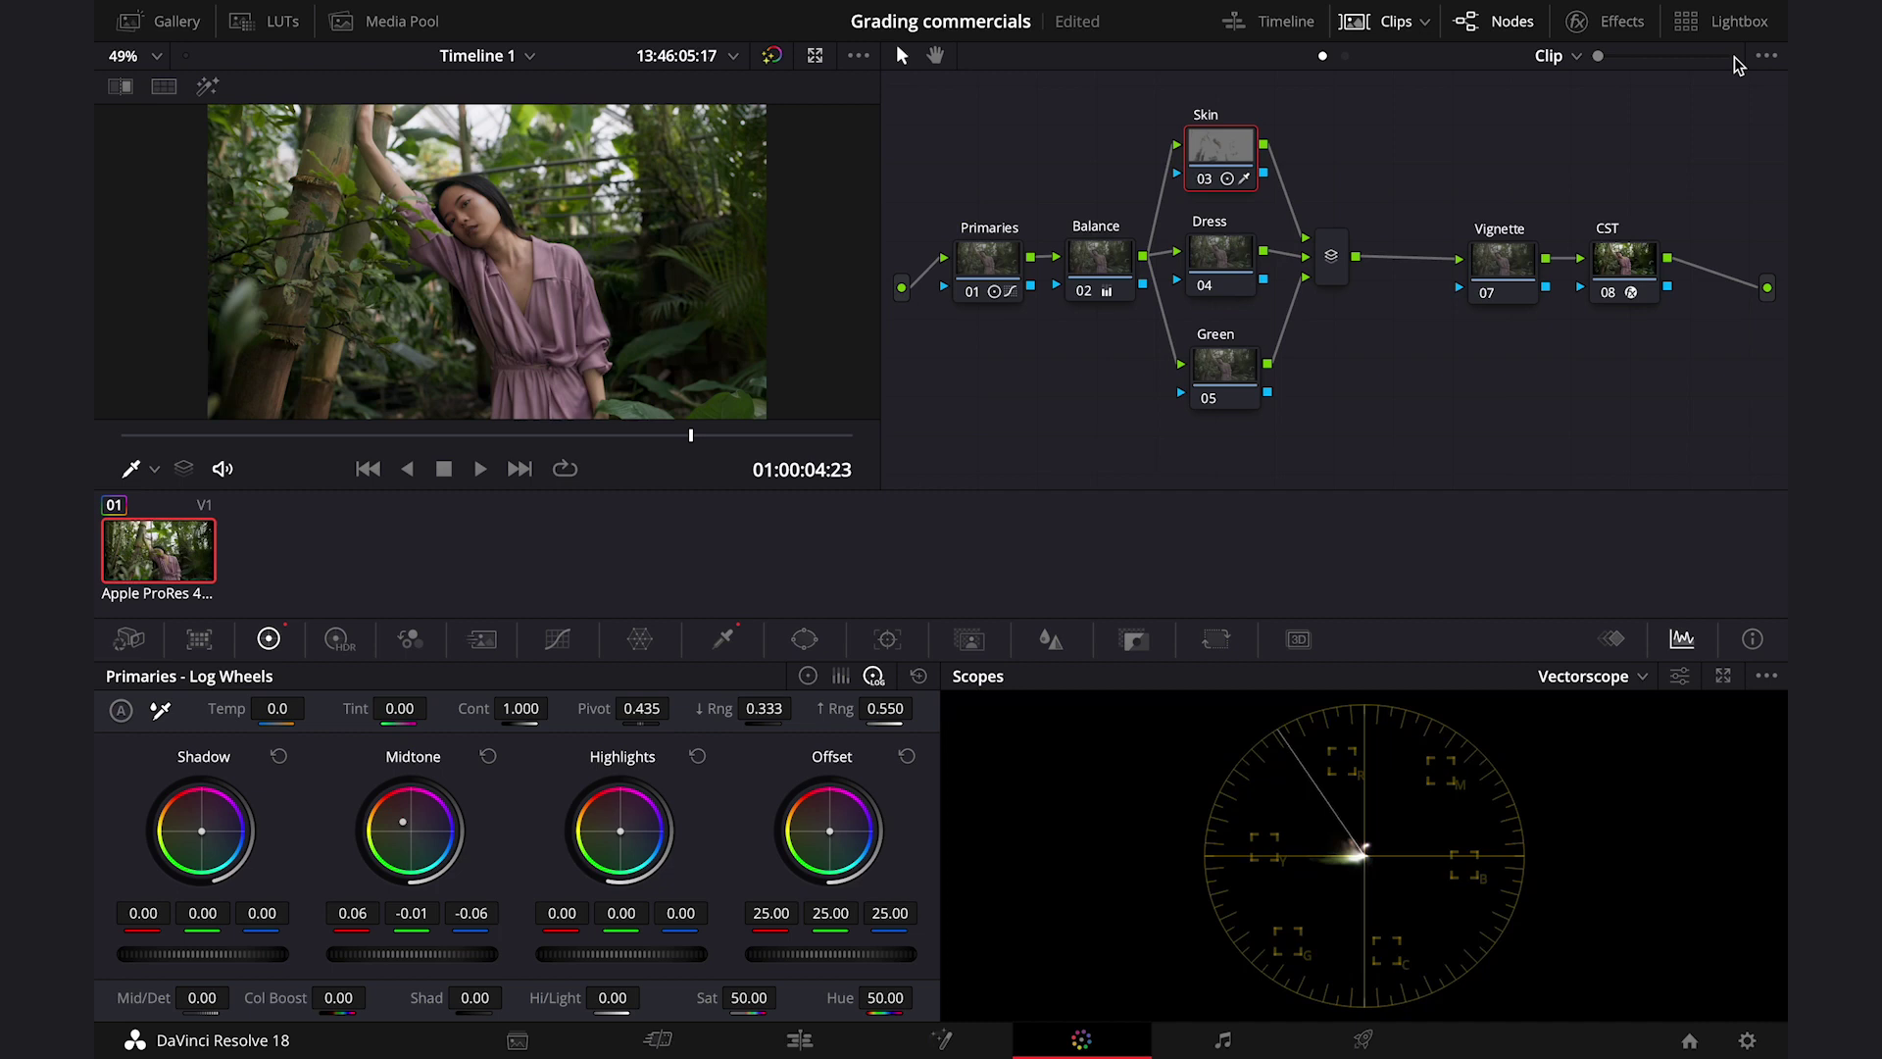
click(1218, 258)
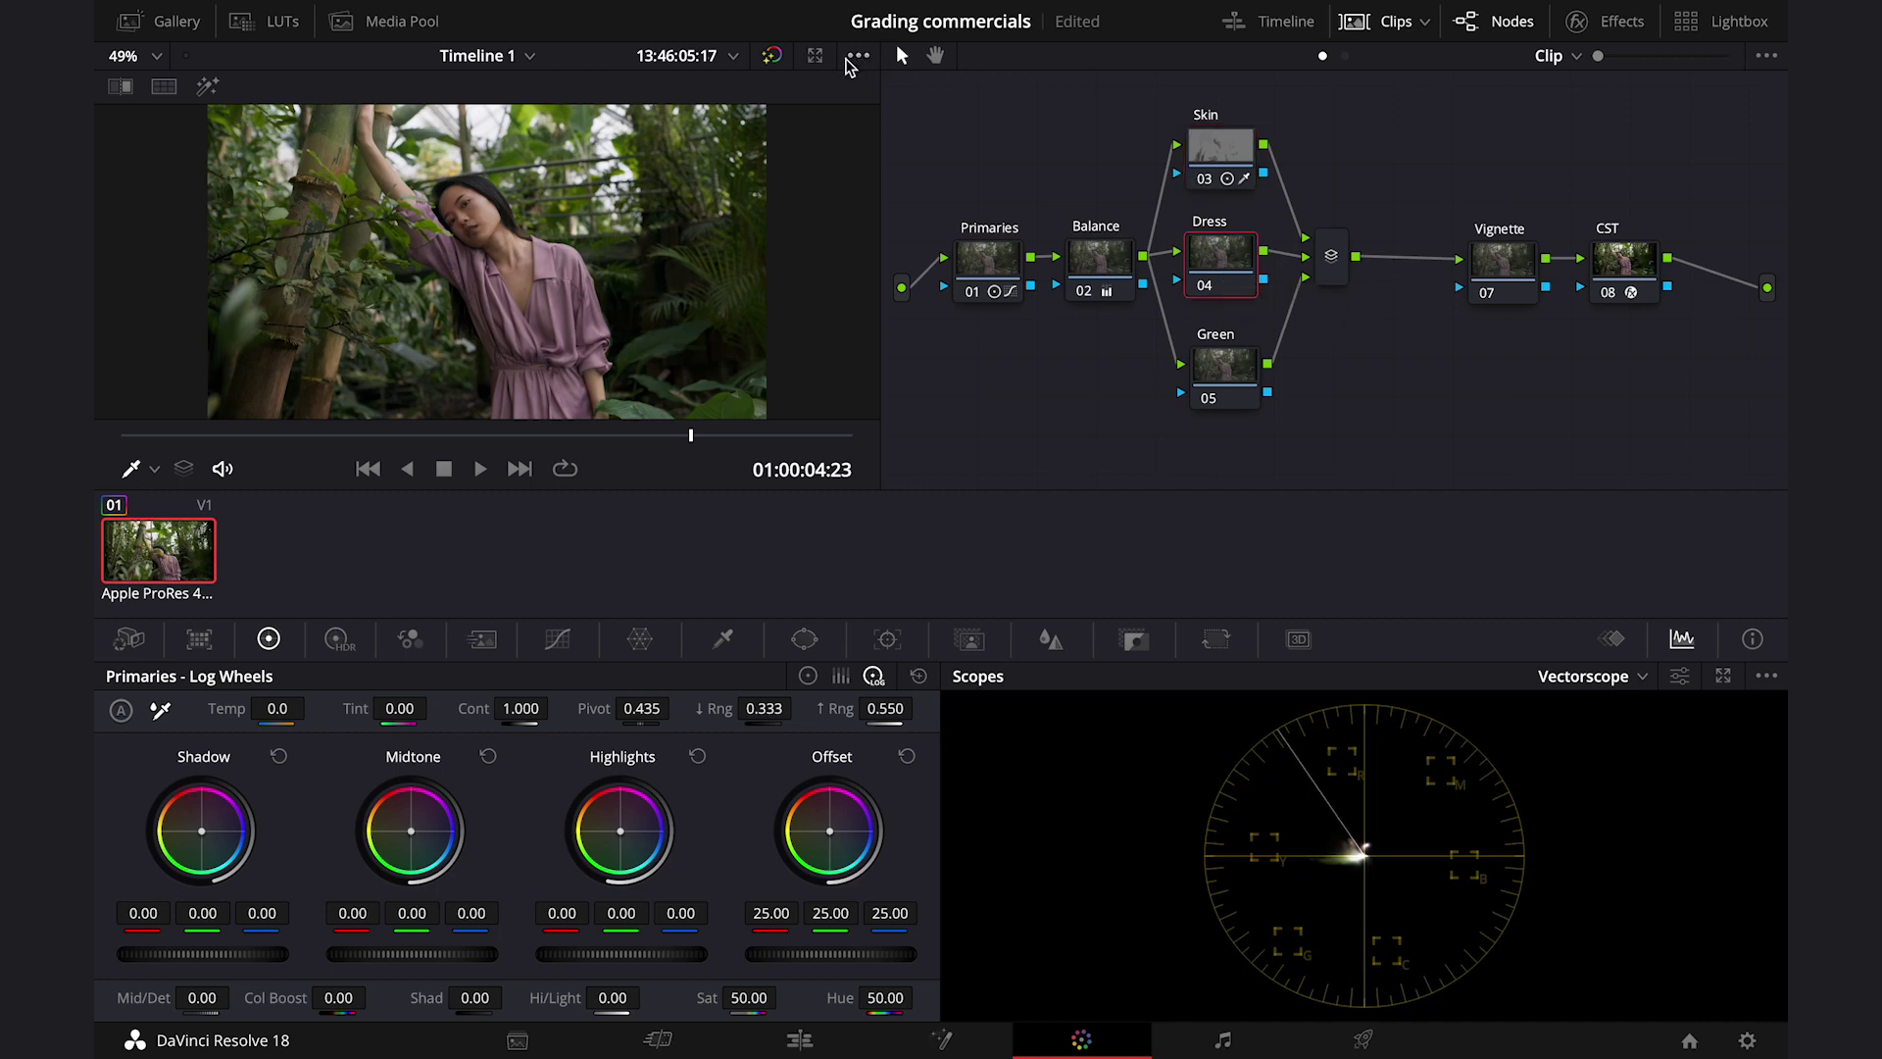
click(817, 55)
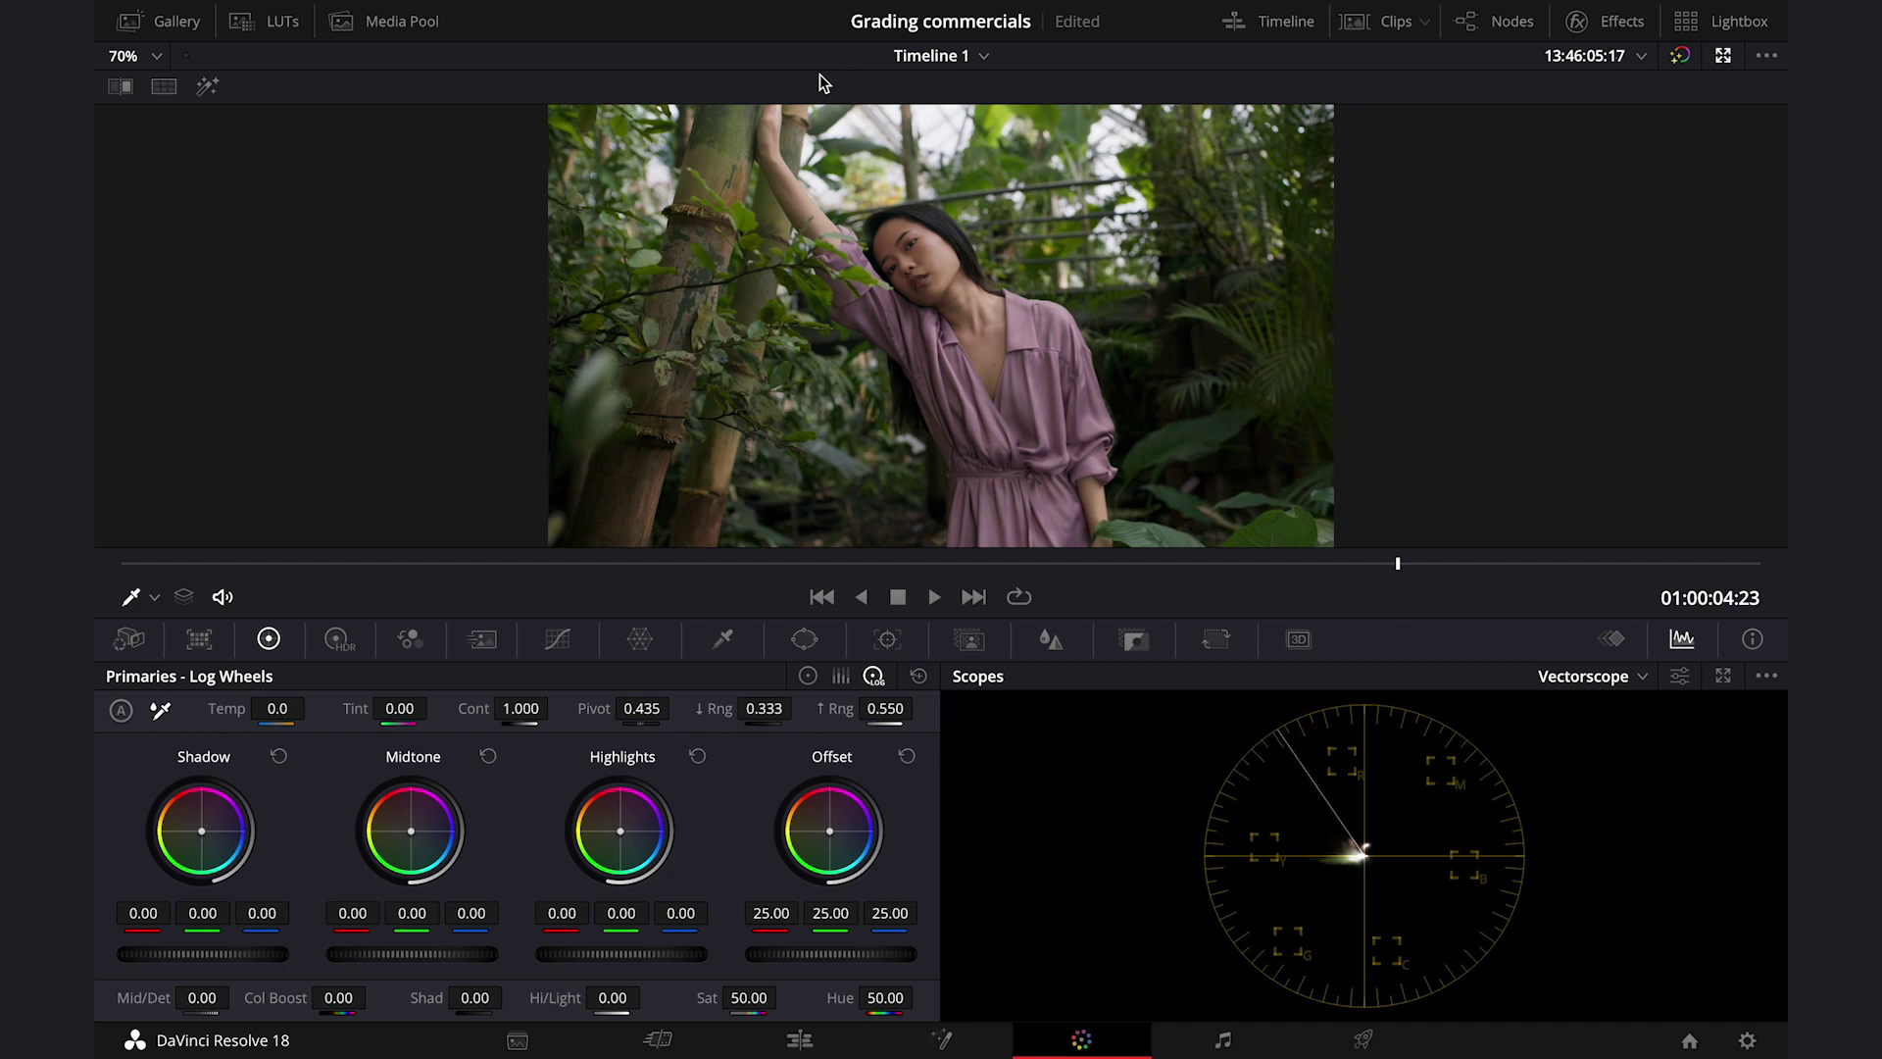
click(723, 638)
click(1052, 389)
click(209, 87)
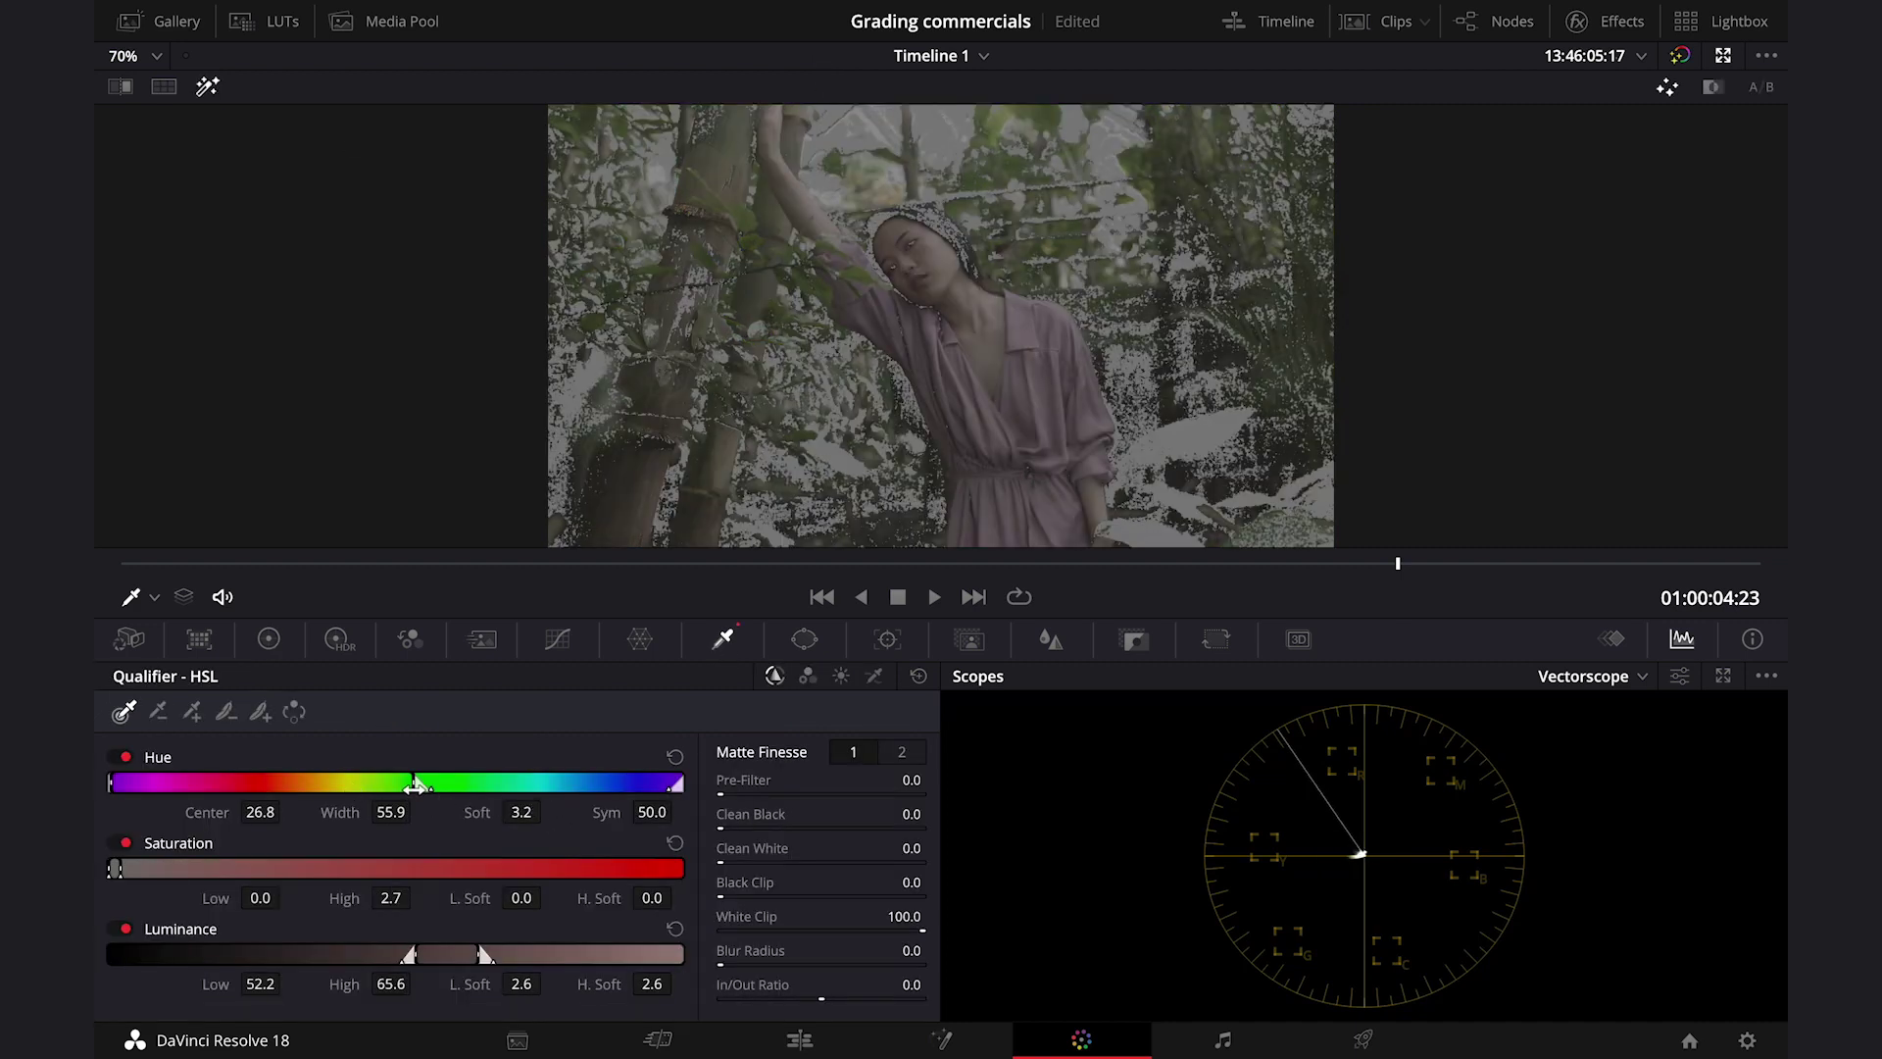
drag(417, 787, 285, 756)
- Refine the dress matte to Hue width 12.9, Clean Black 35.9 and Denoise 29, then hide the highlight
drag(720, 828, 764, 828)
drag(286, 783, 296, 782)
drag(763, 828, 793, 828)
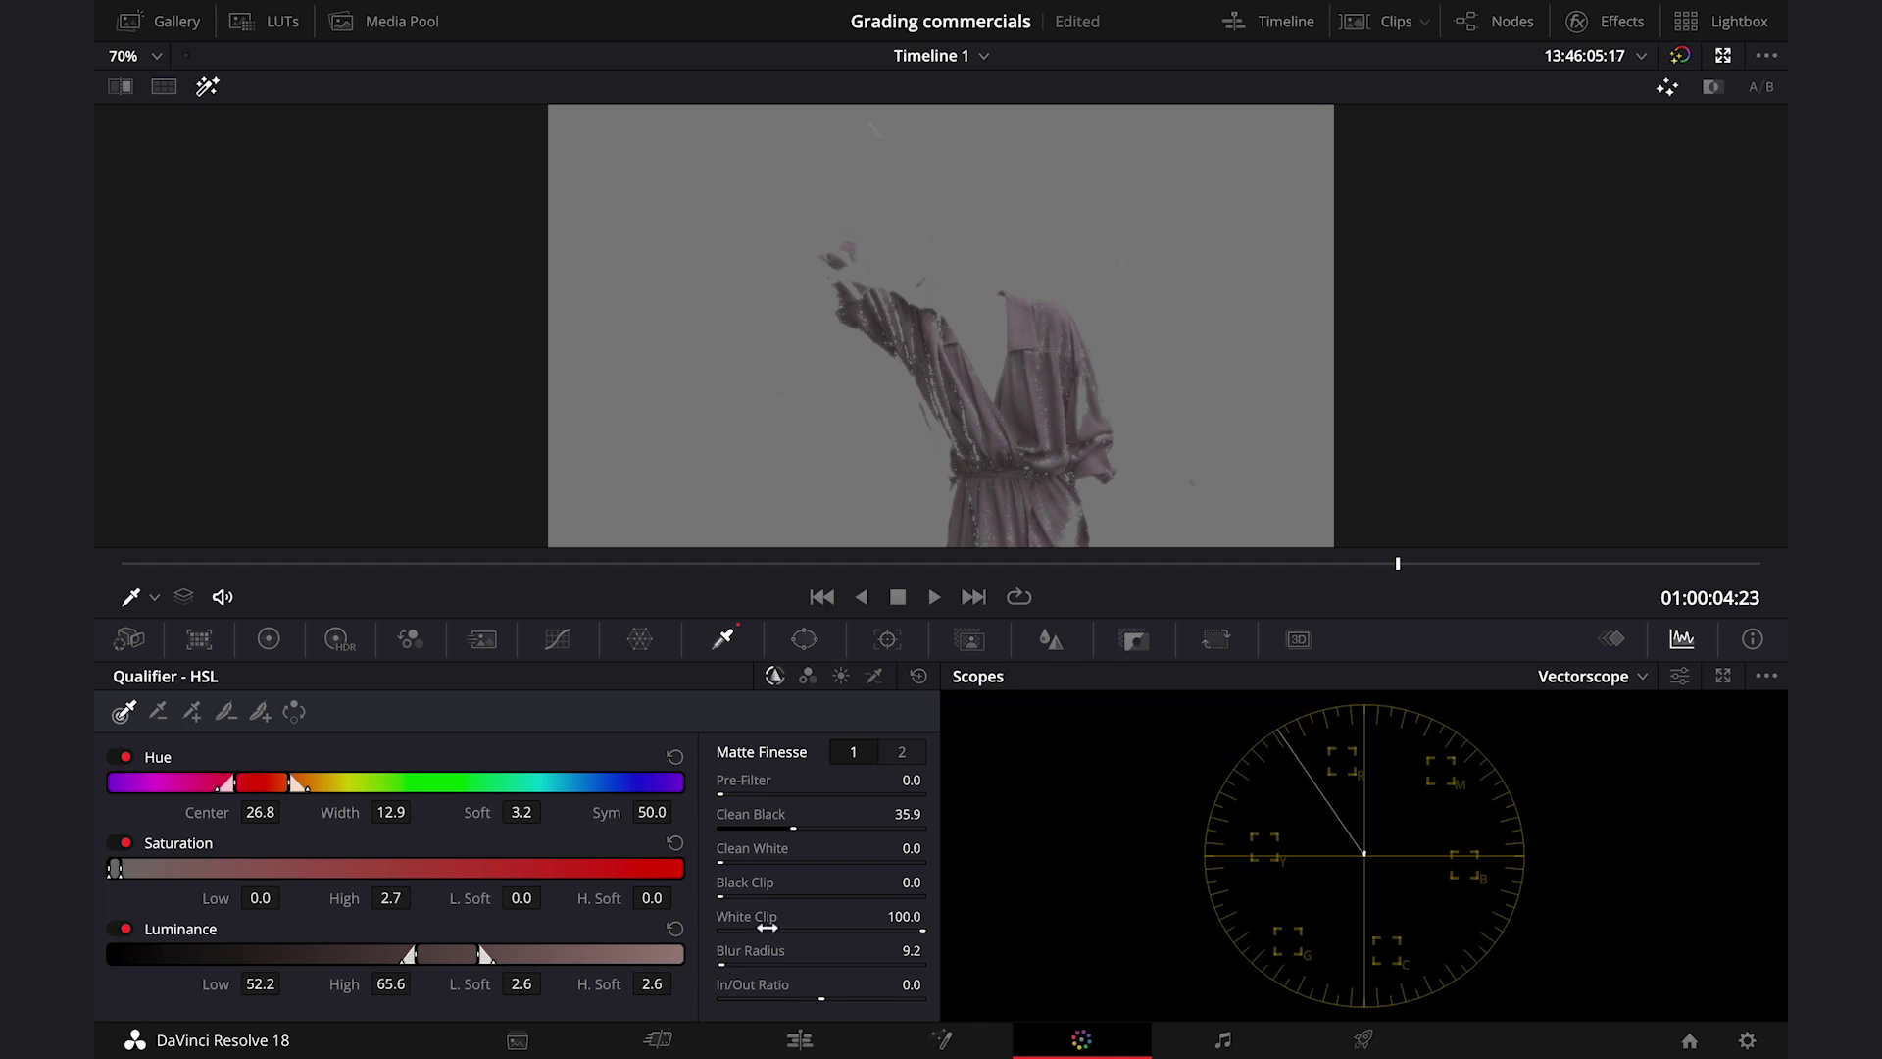
click(902, 752)
drag(908, 847, 922, 847)
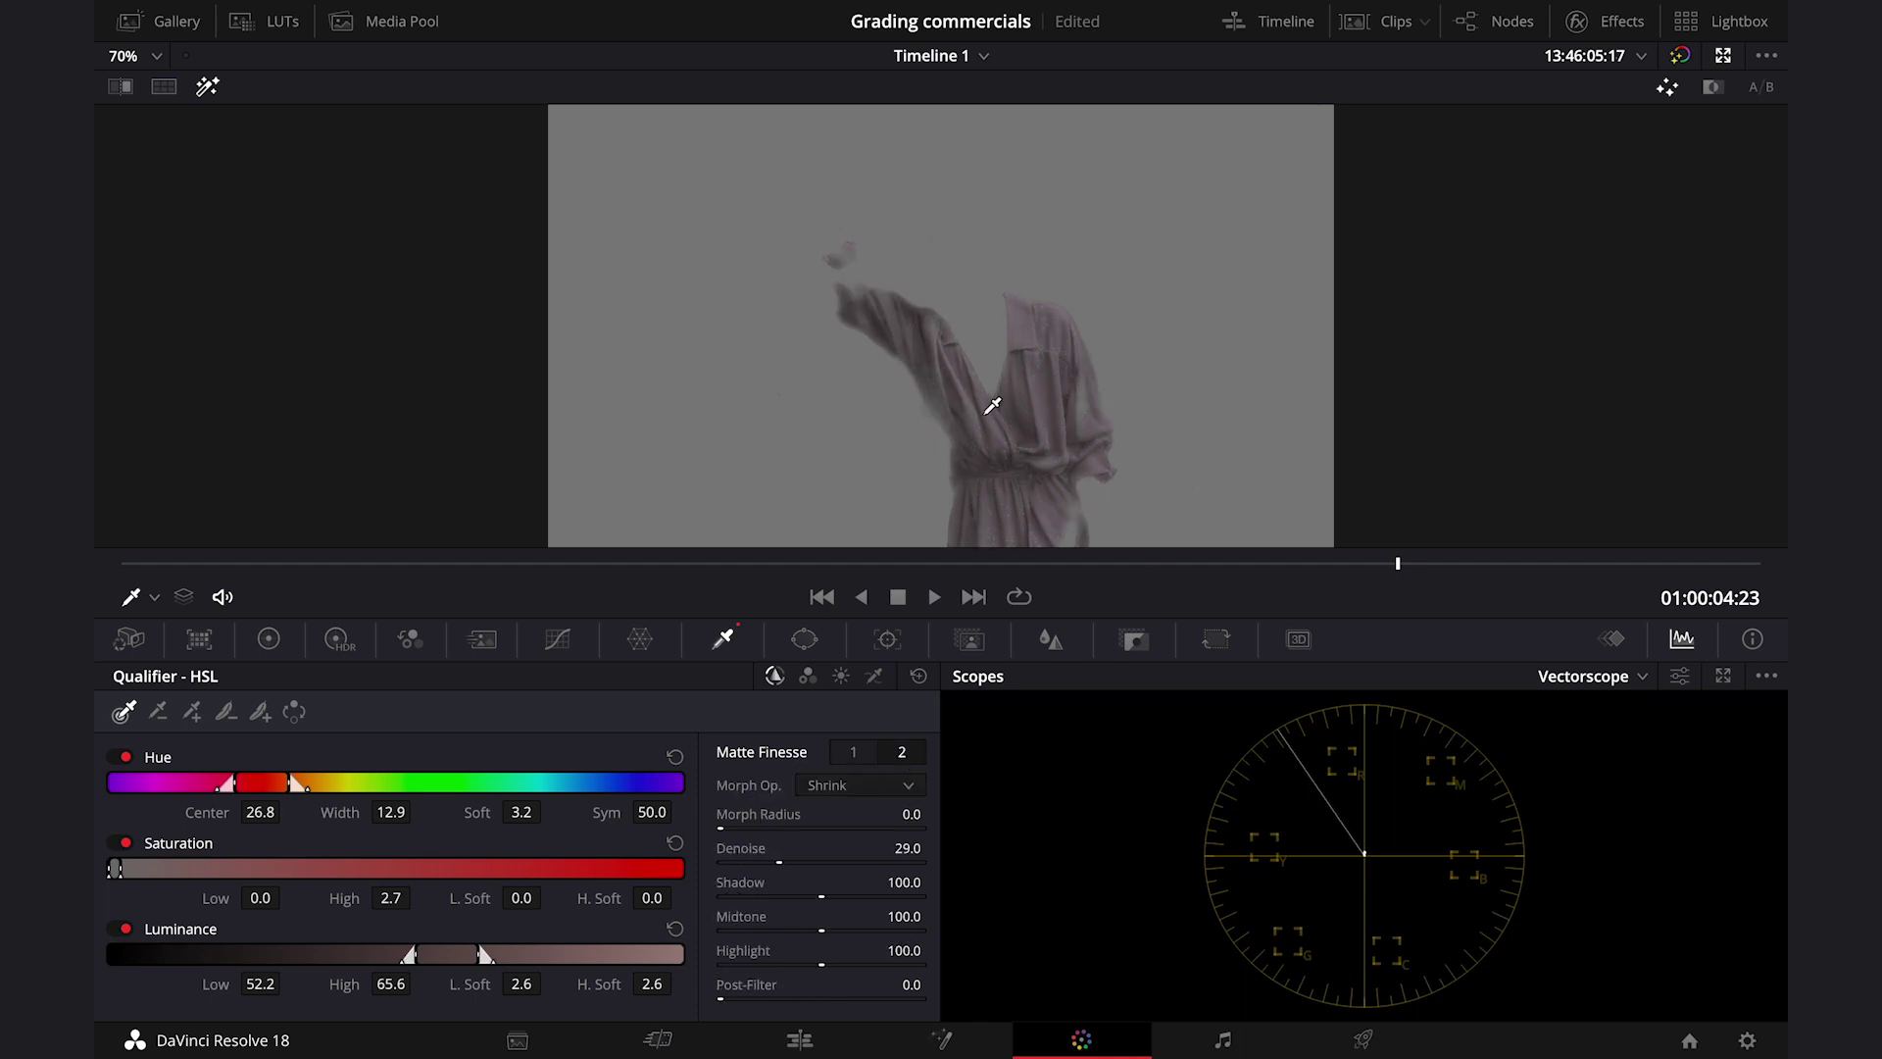
click(207, 88)
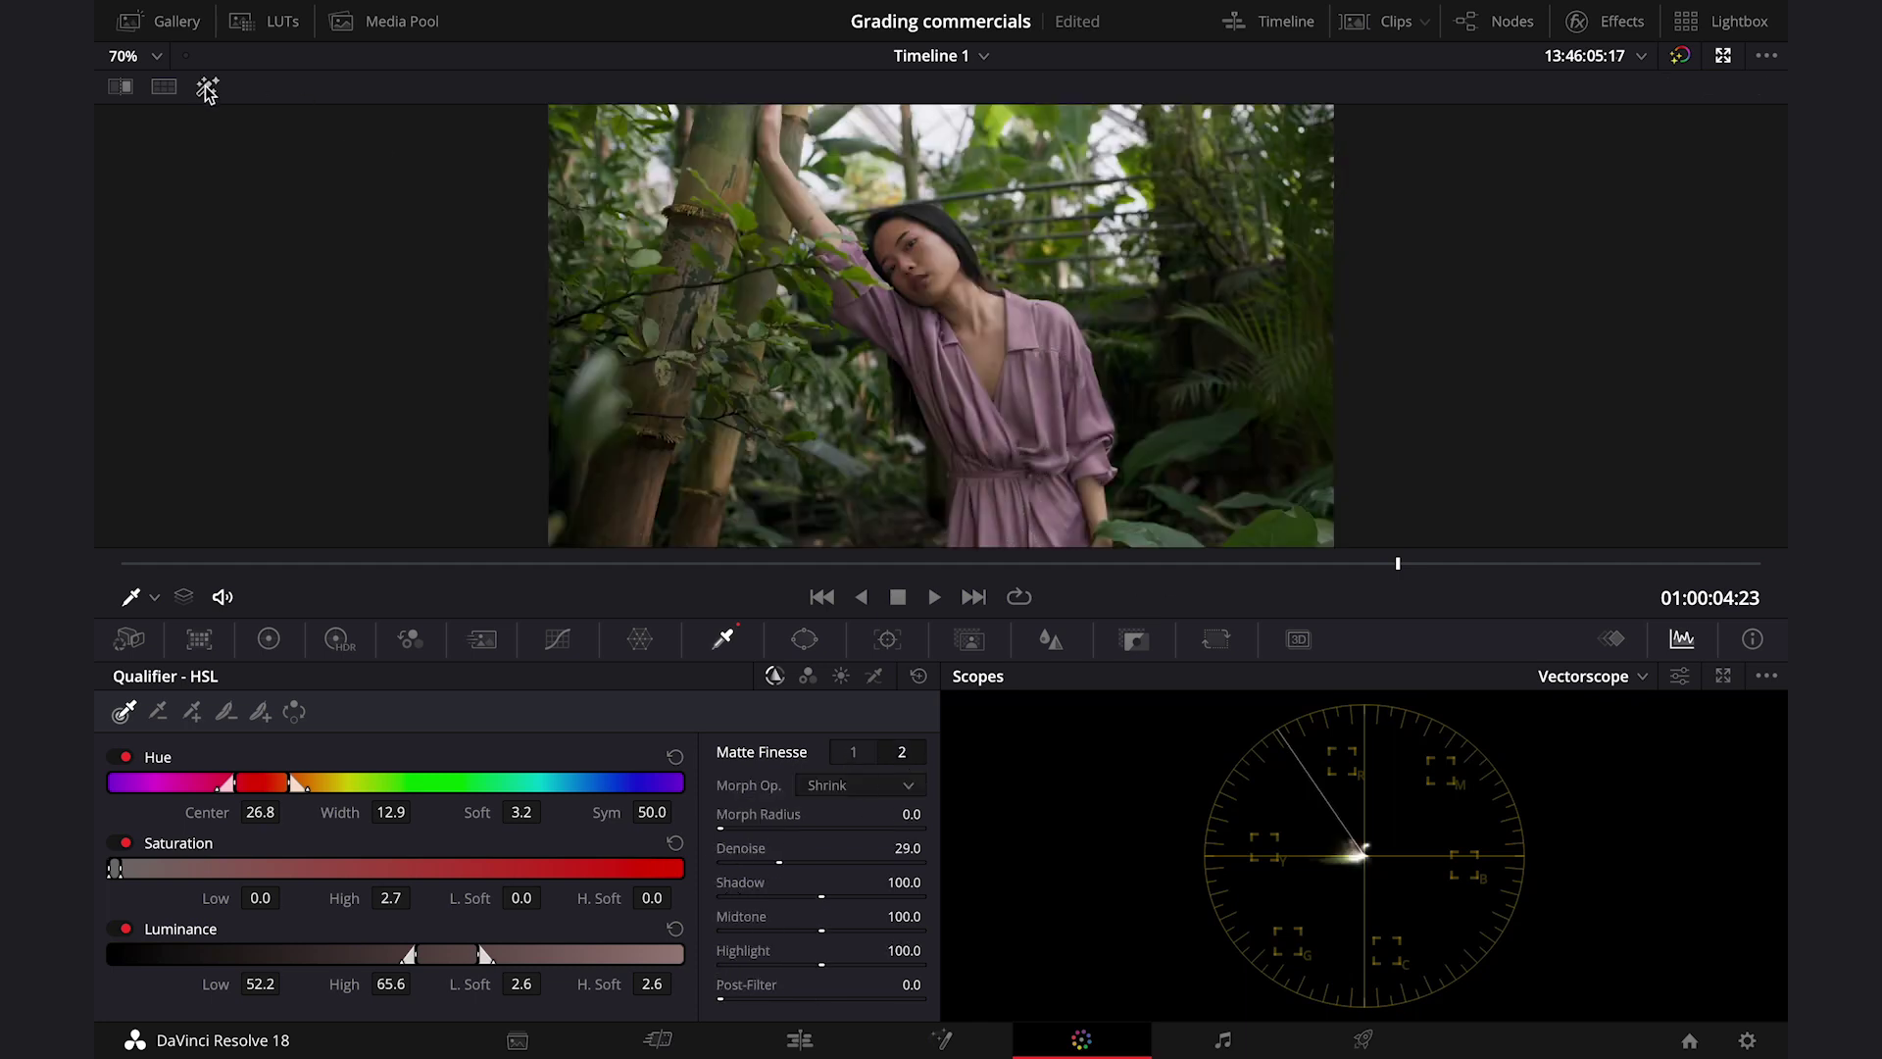
- Set the dress Log Wheels to Midtone 0.07/-0.03/0.05 and Highlights 0.05/-0.07/0.56
click(268, 639)
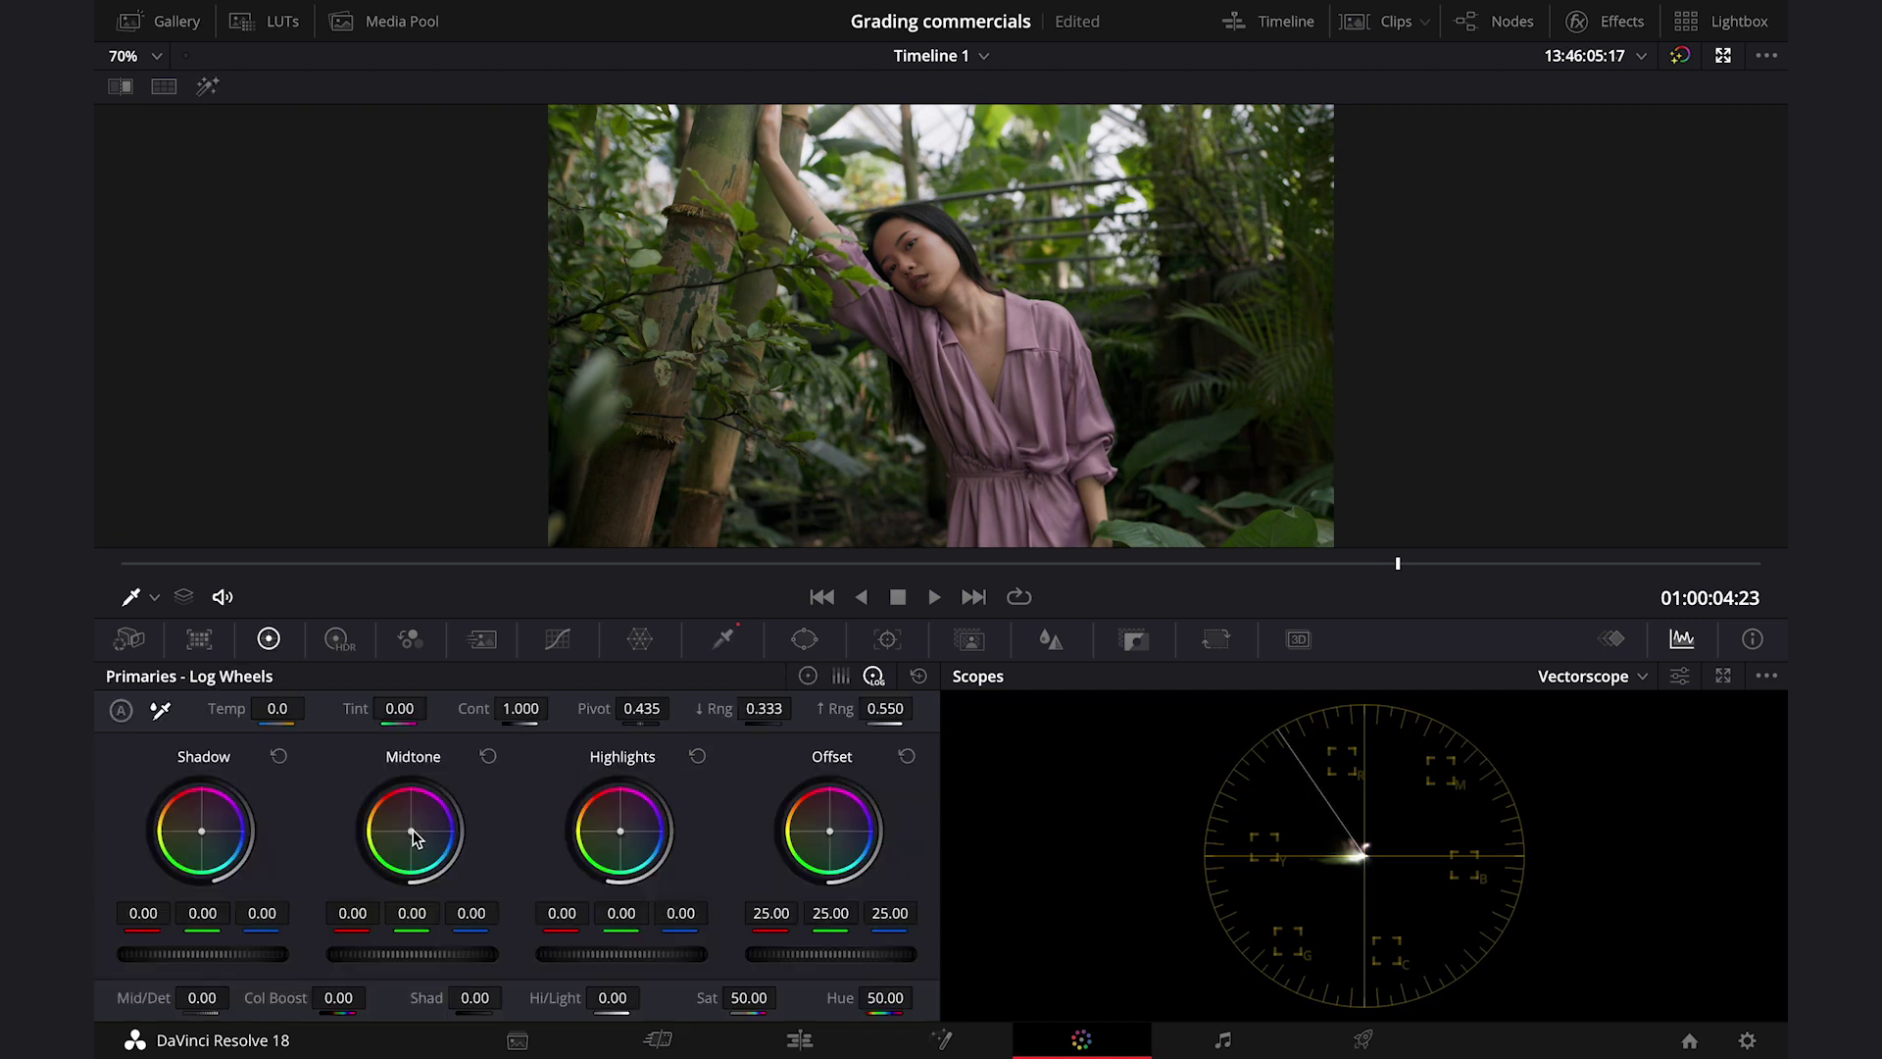
drag(412, 831, 413, 829)
drag(620, 832, 637, 829)
drag(412, 822, 415, 821)
- On the Green node, sample foliage hues onto the Hue vs Hue curve, rotating Input Hue 10.33 by -23.20
click(1723, 56)
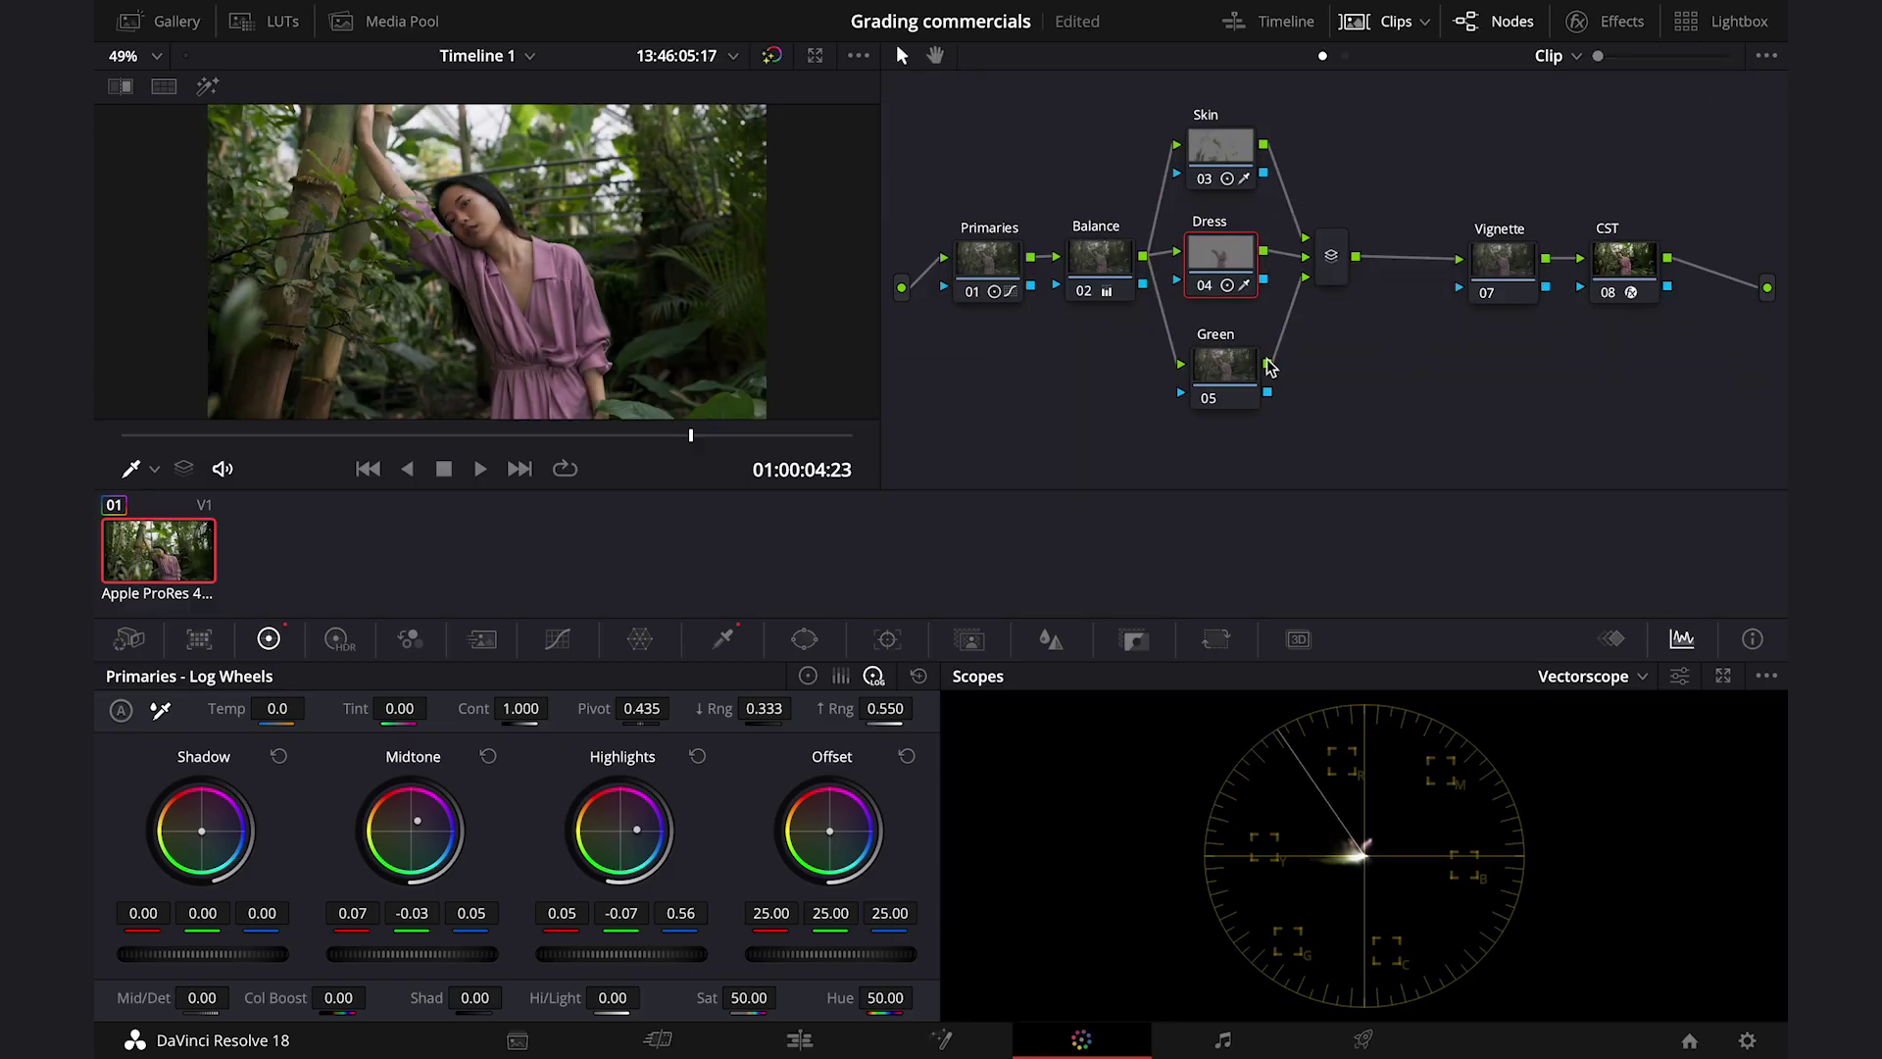
click(1235, 369)
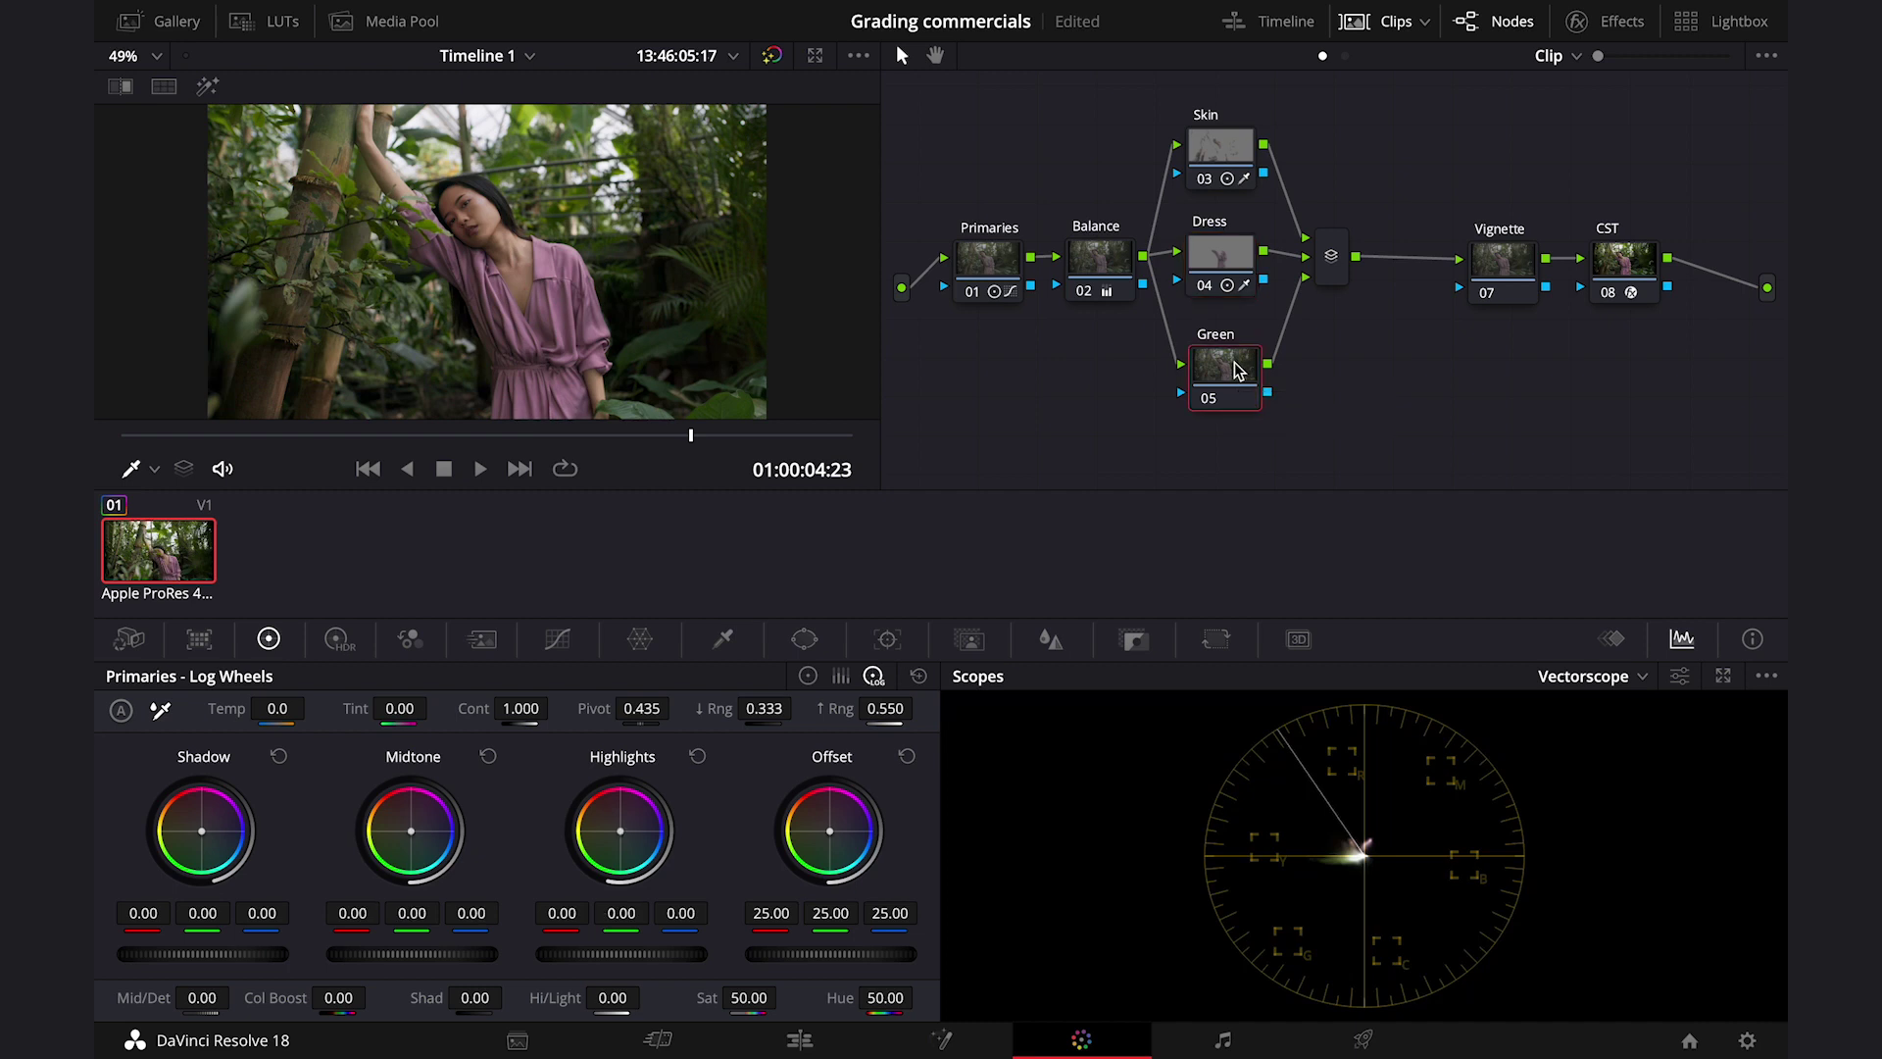
click(815, 57)
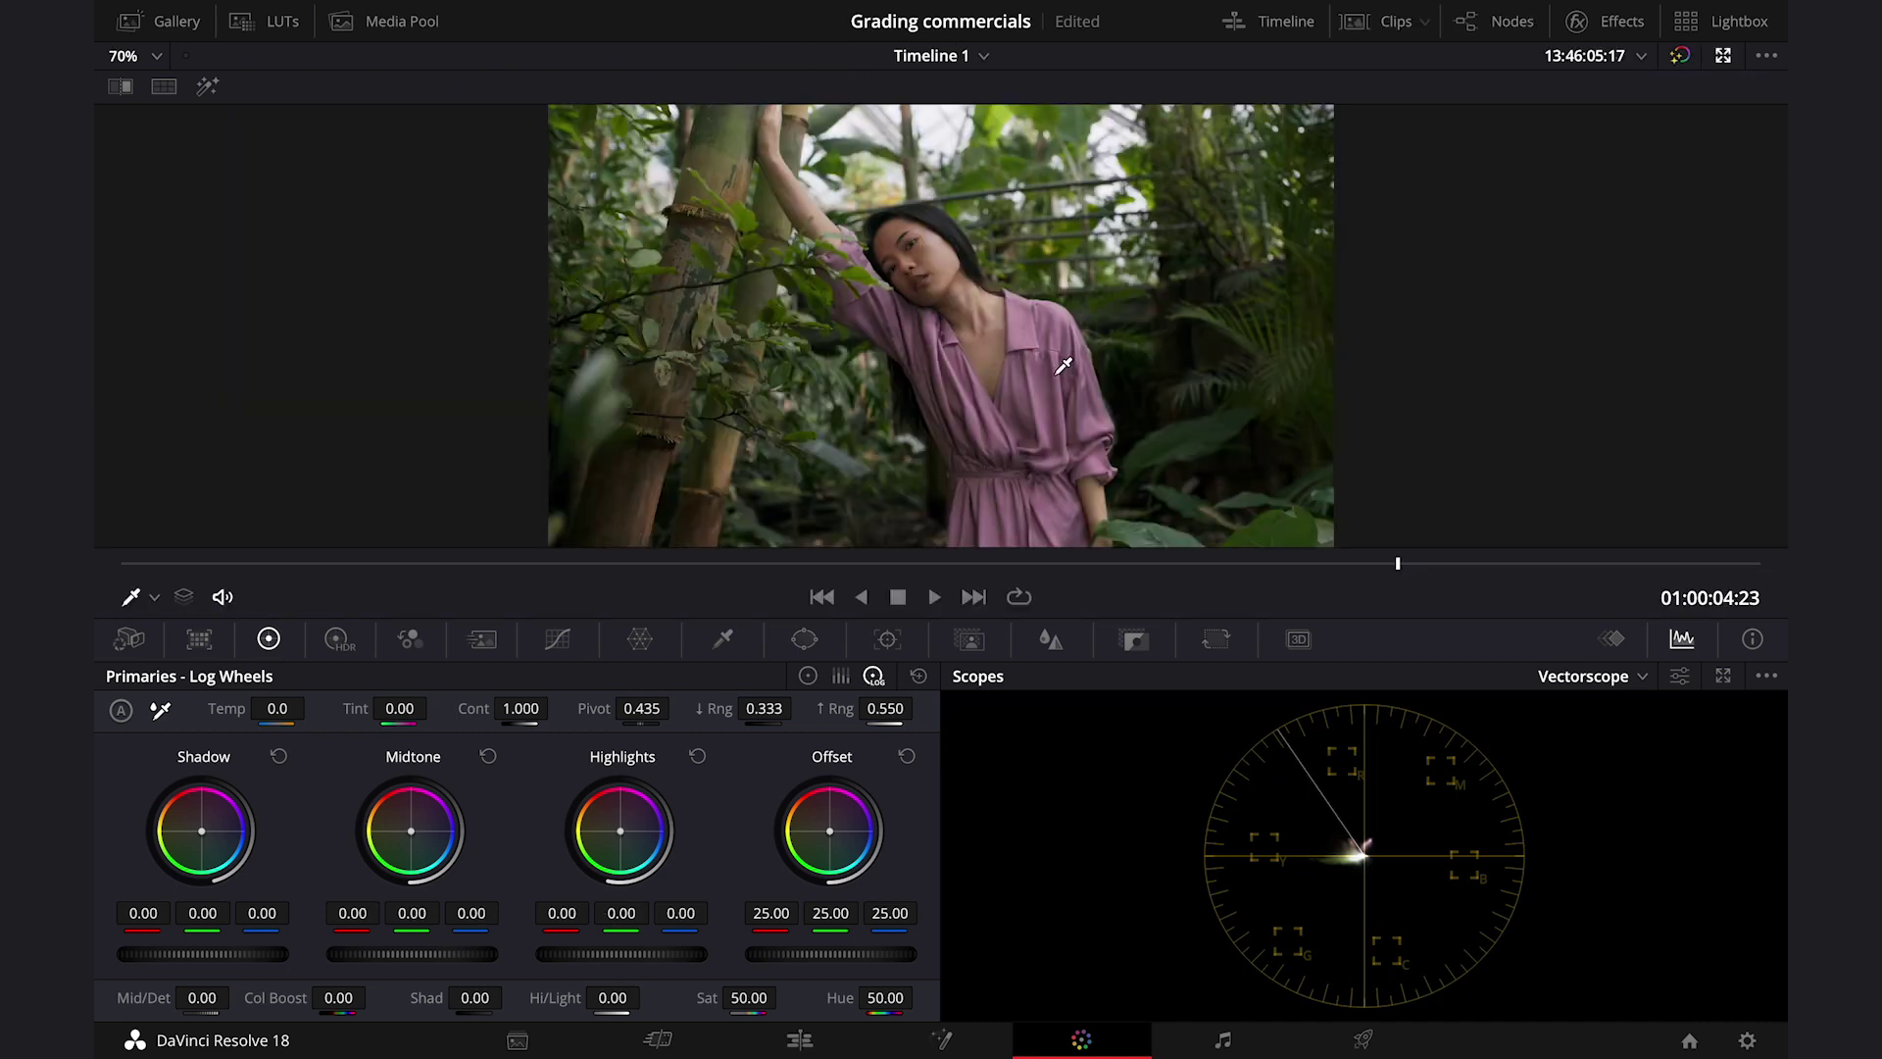
click(559, 641)
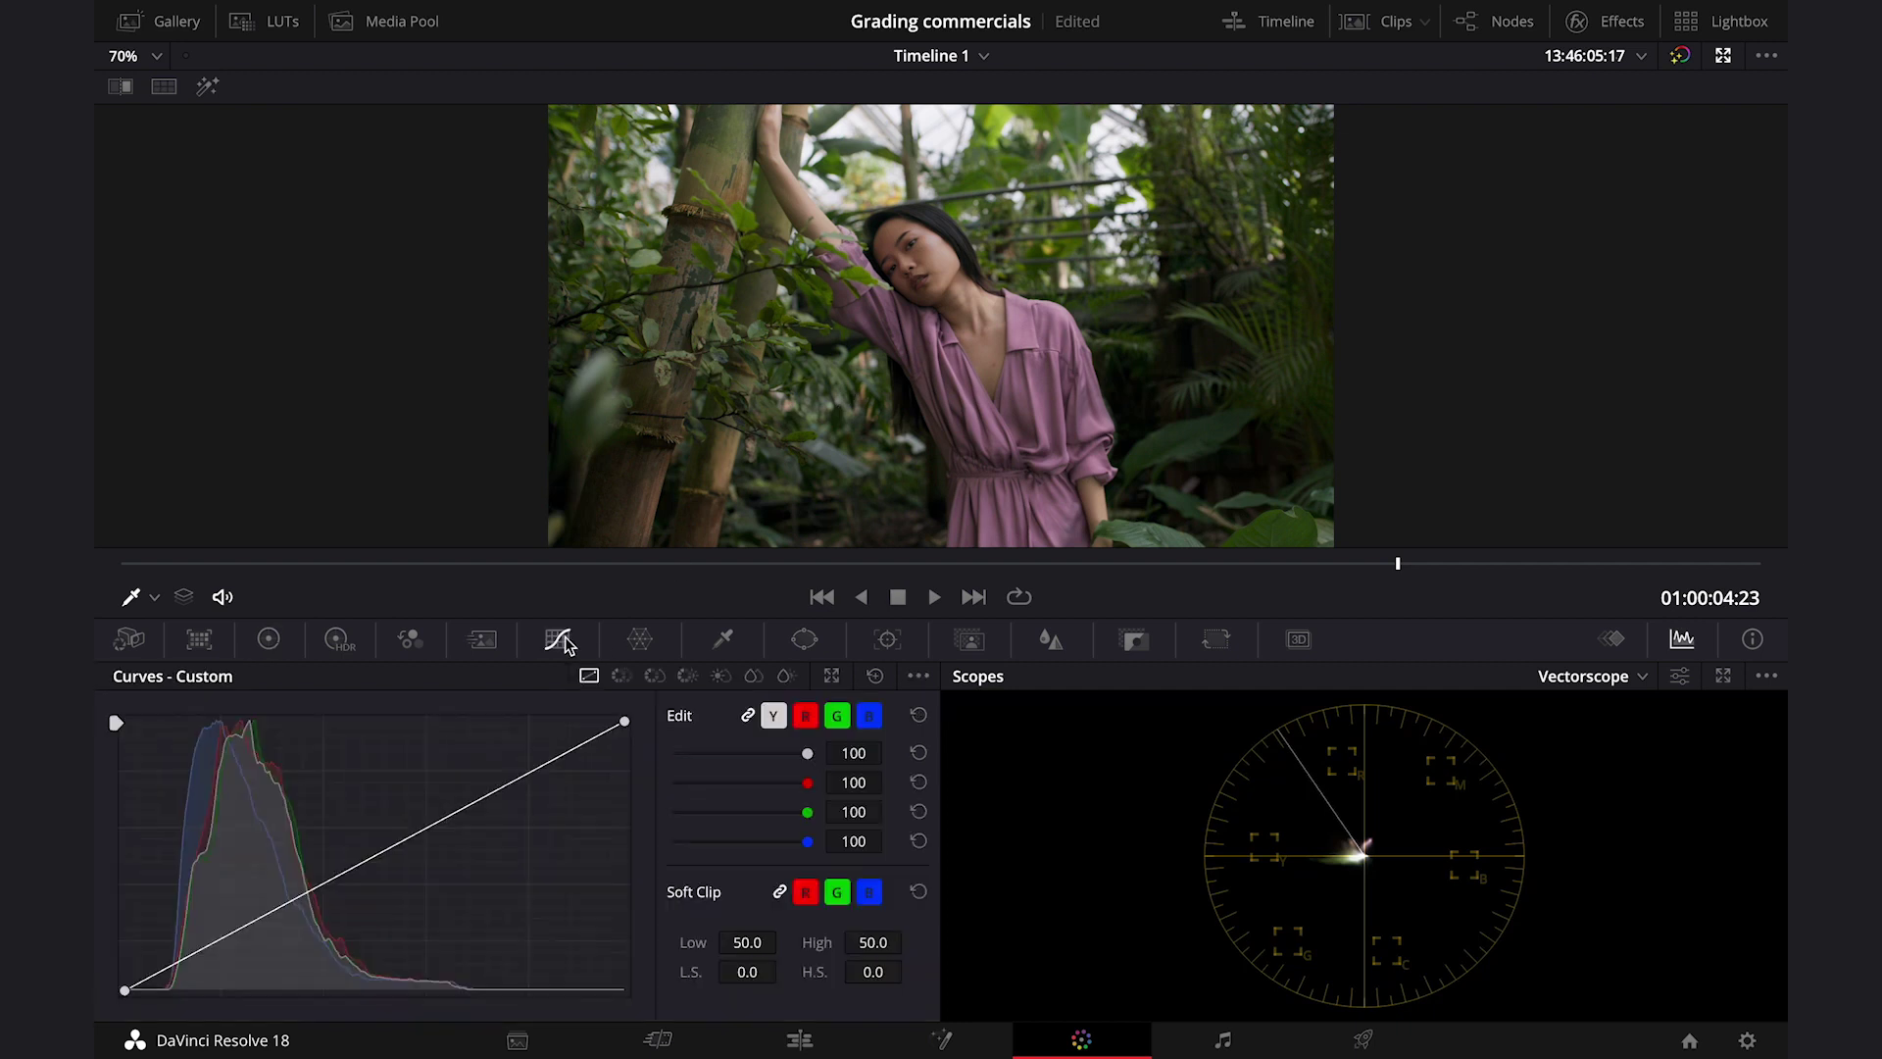
click(627, 674)
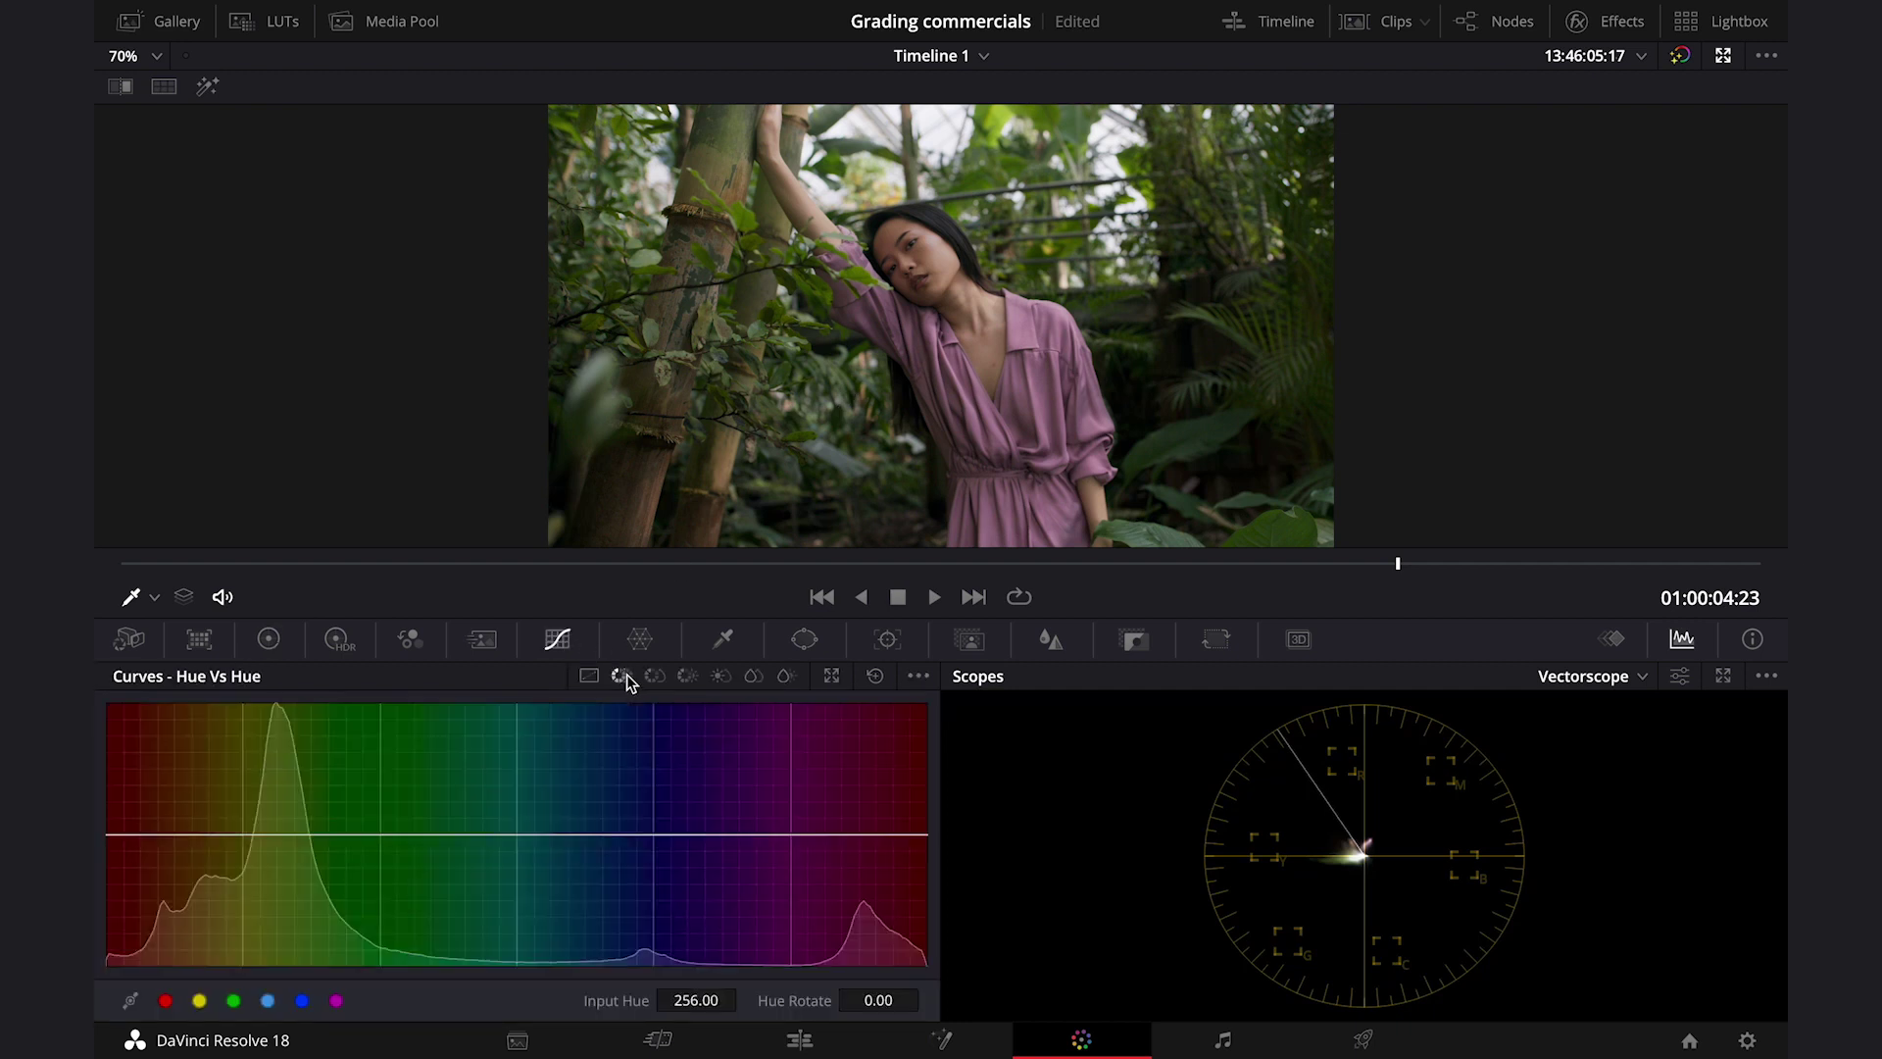
click(1232, 419)
drag(365, 837, 367, 852)
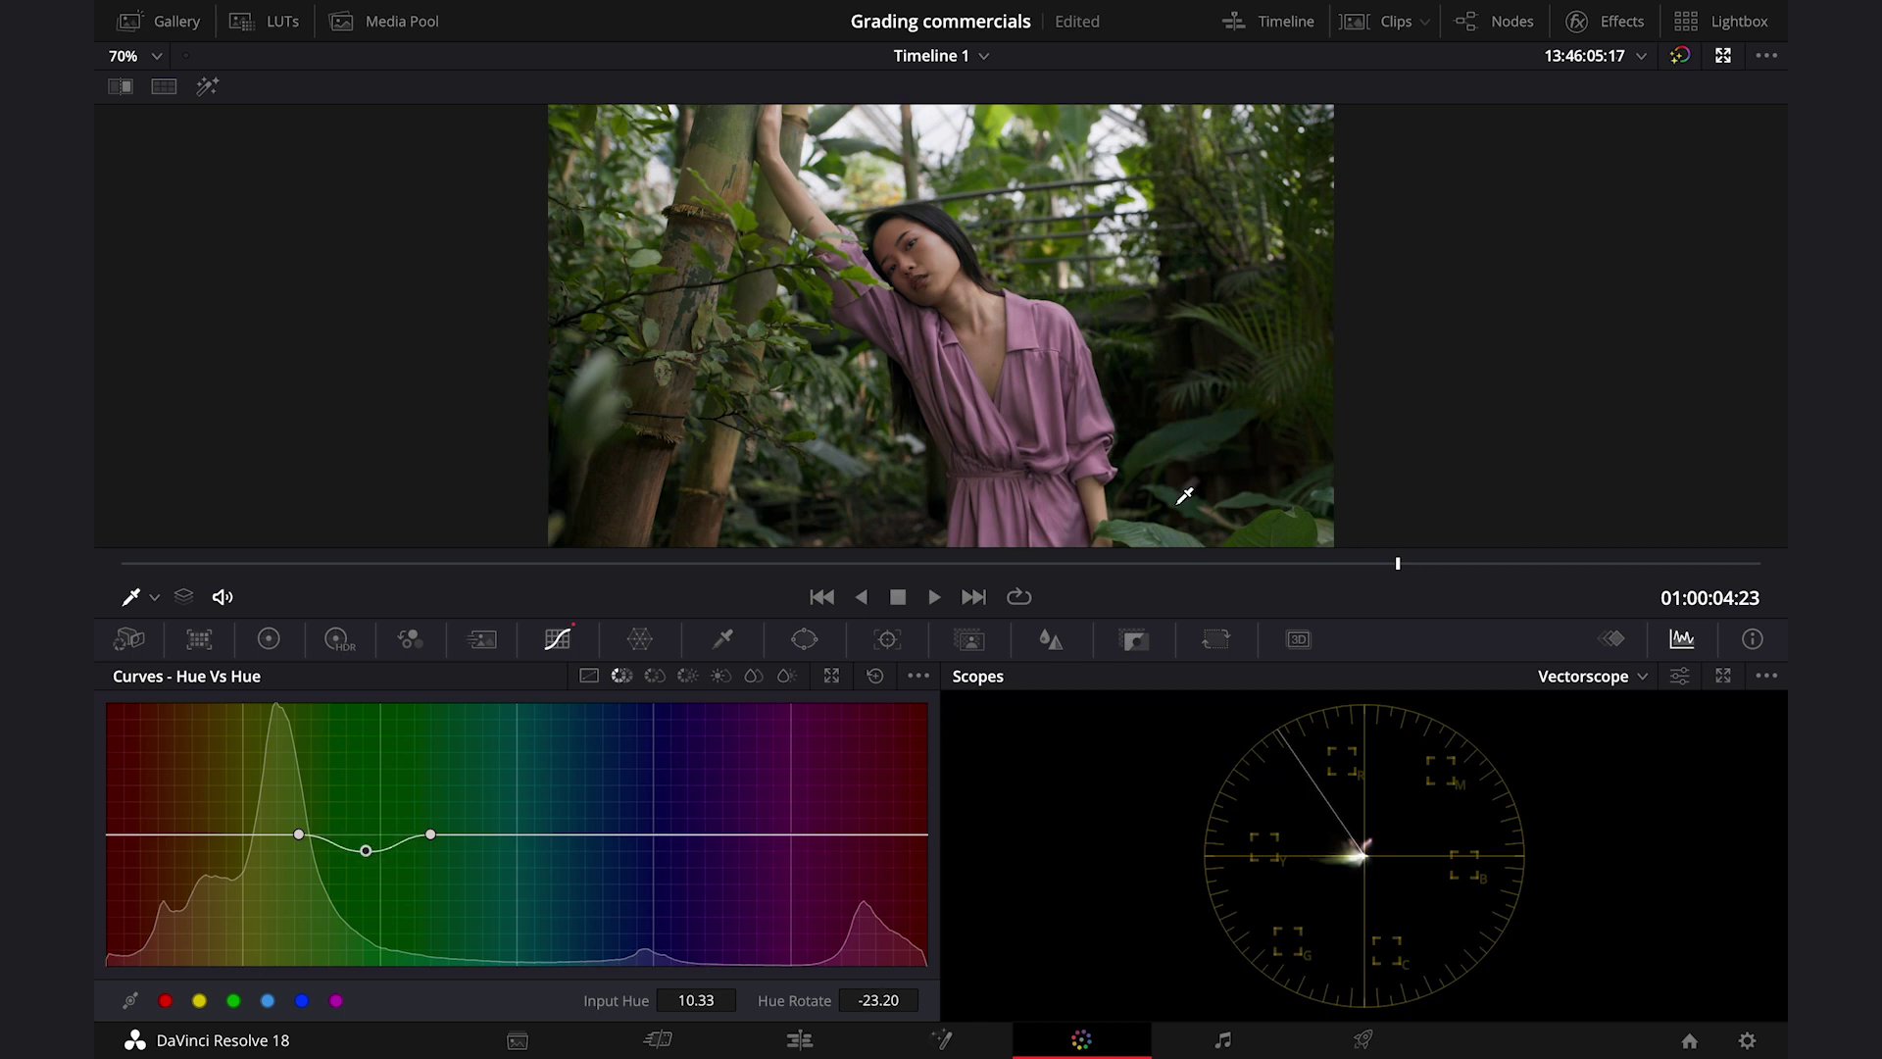
click(1208, 459)
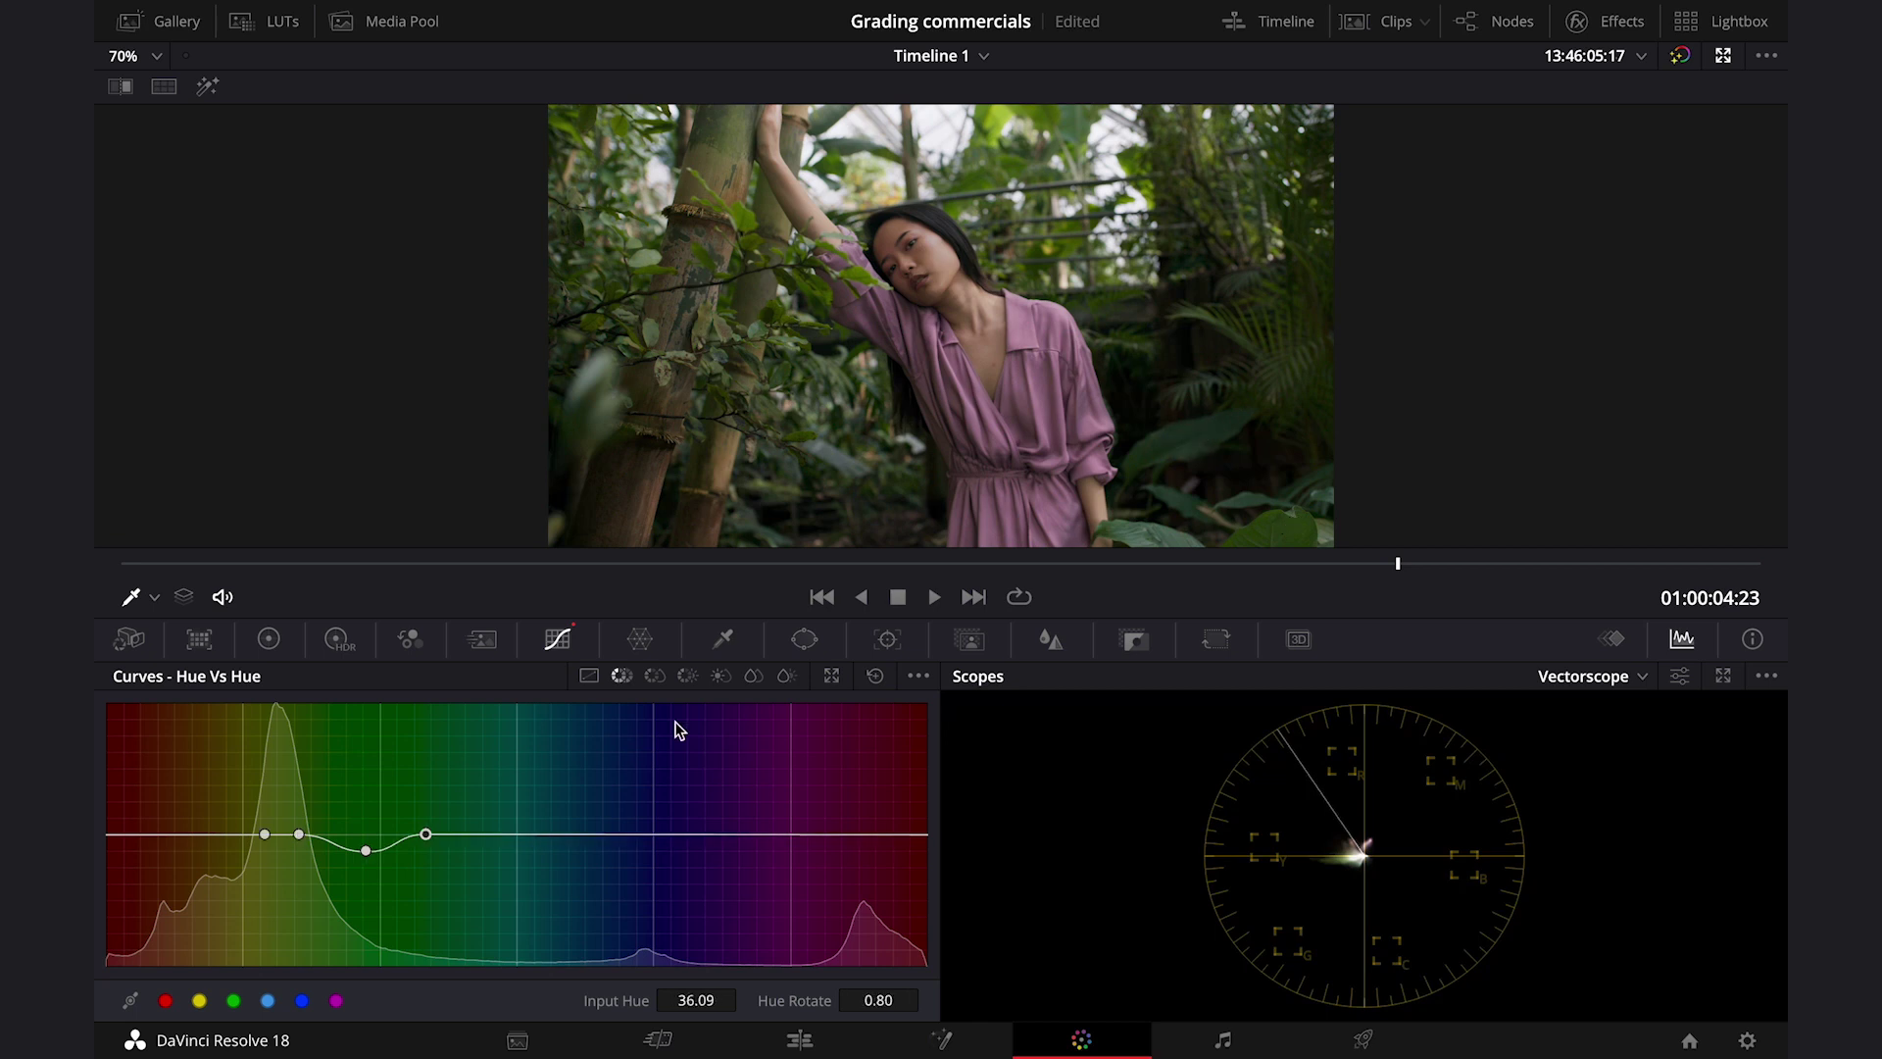
click(655, 676)
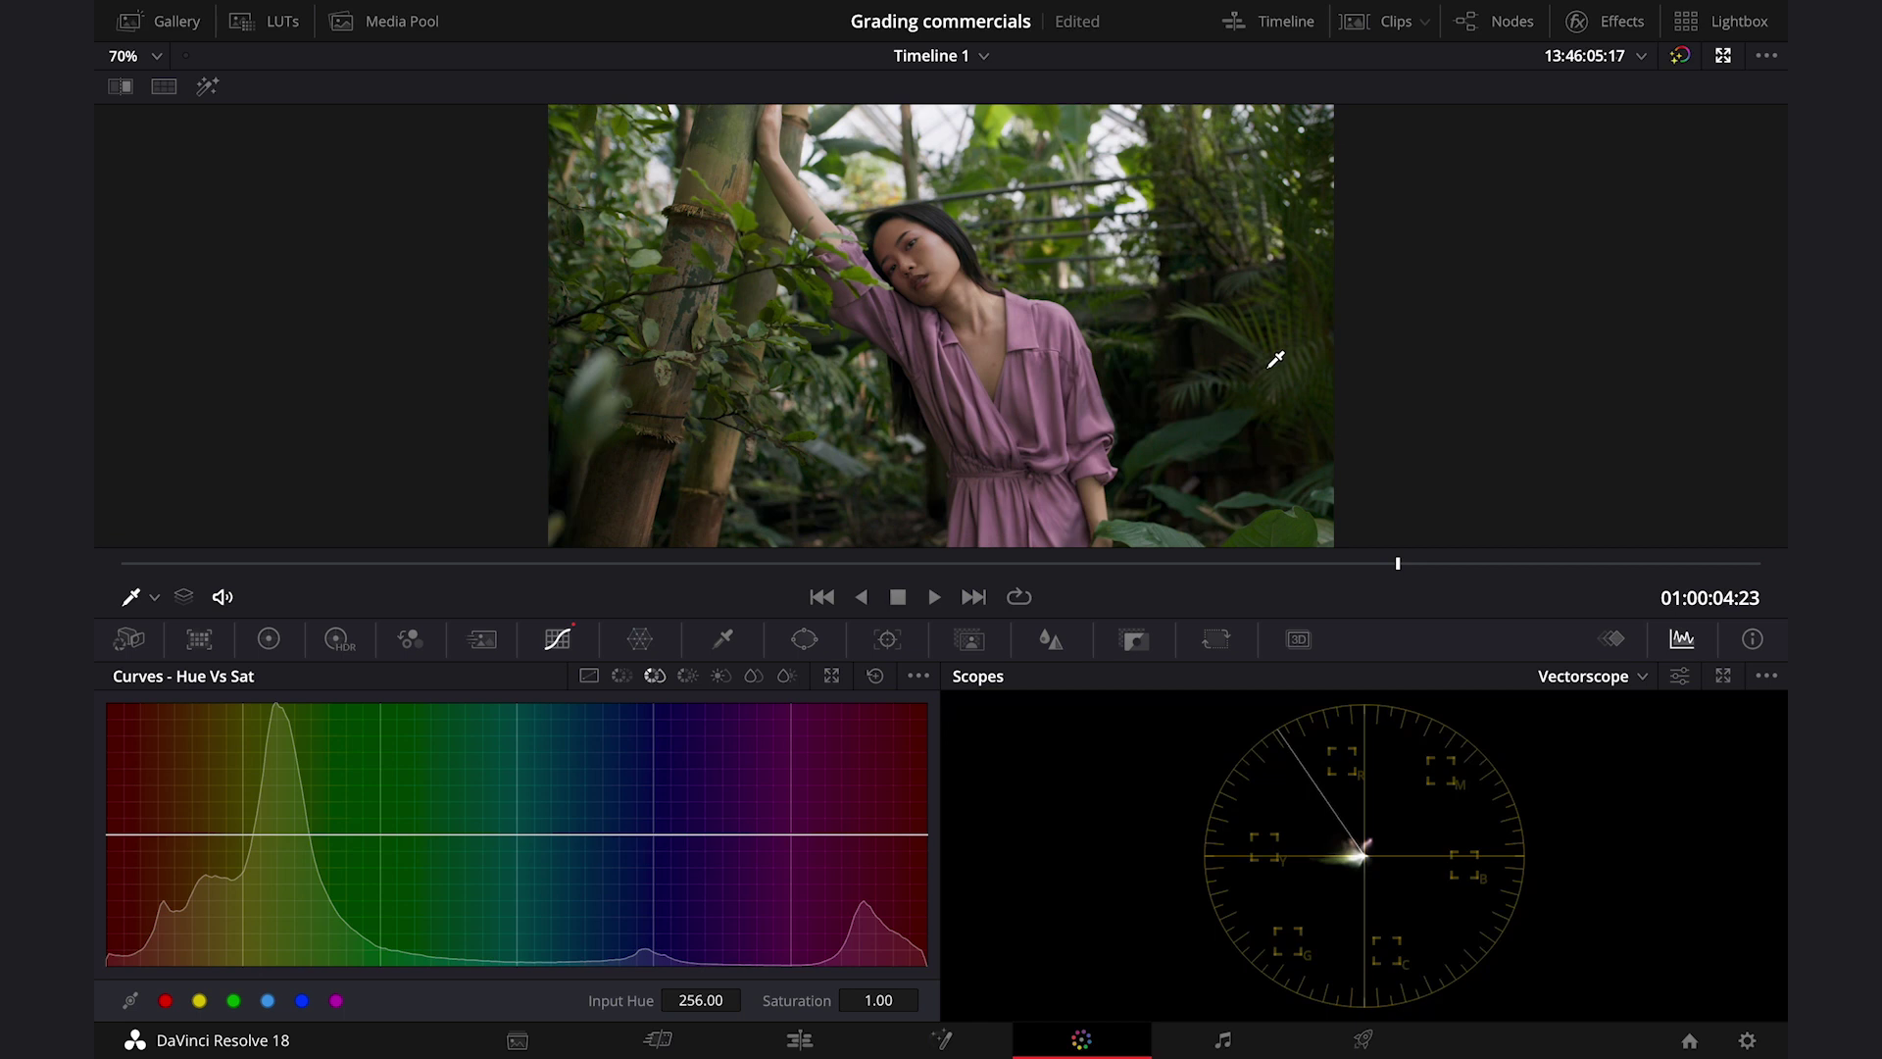
- Sample the foliage in Hue vs Sat and lift the green point to 1.37 saturation
click(1301, 338)
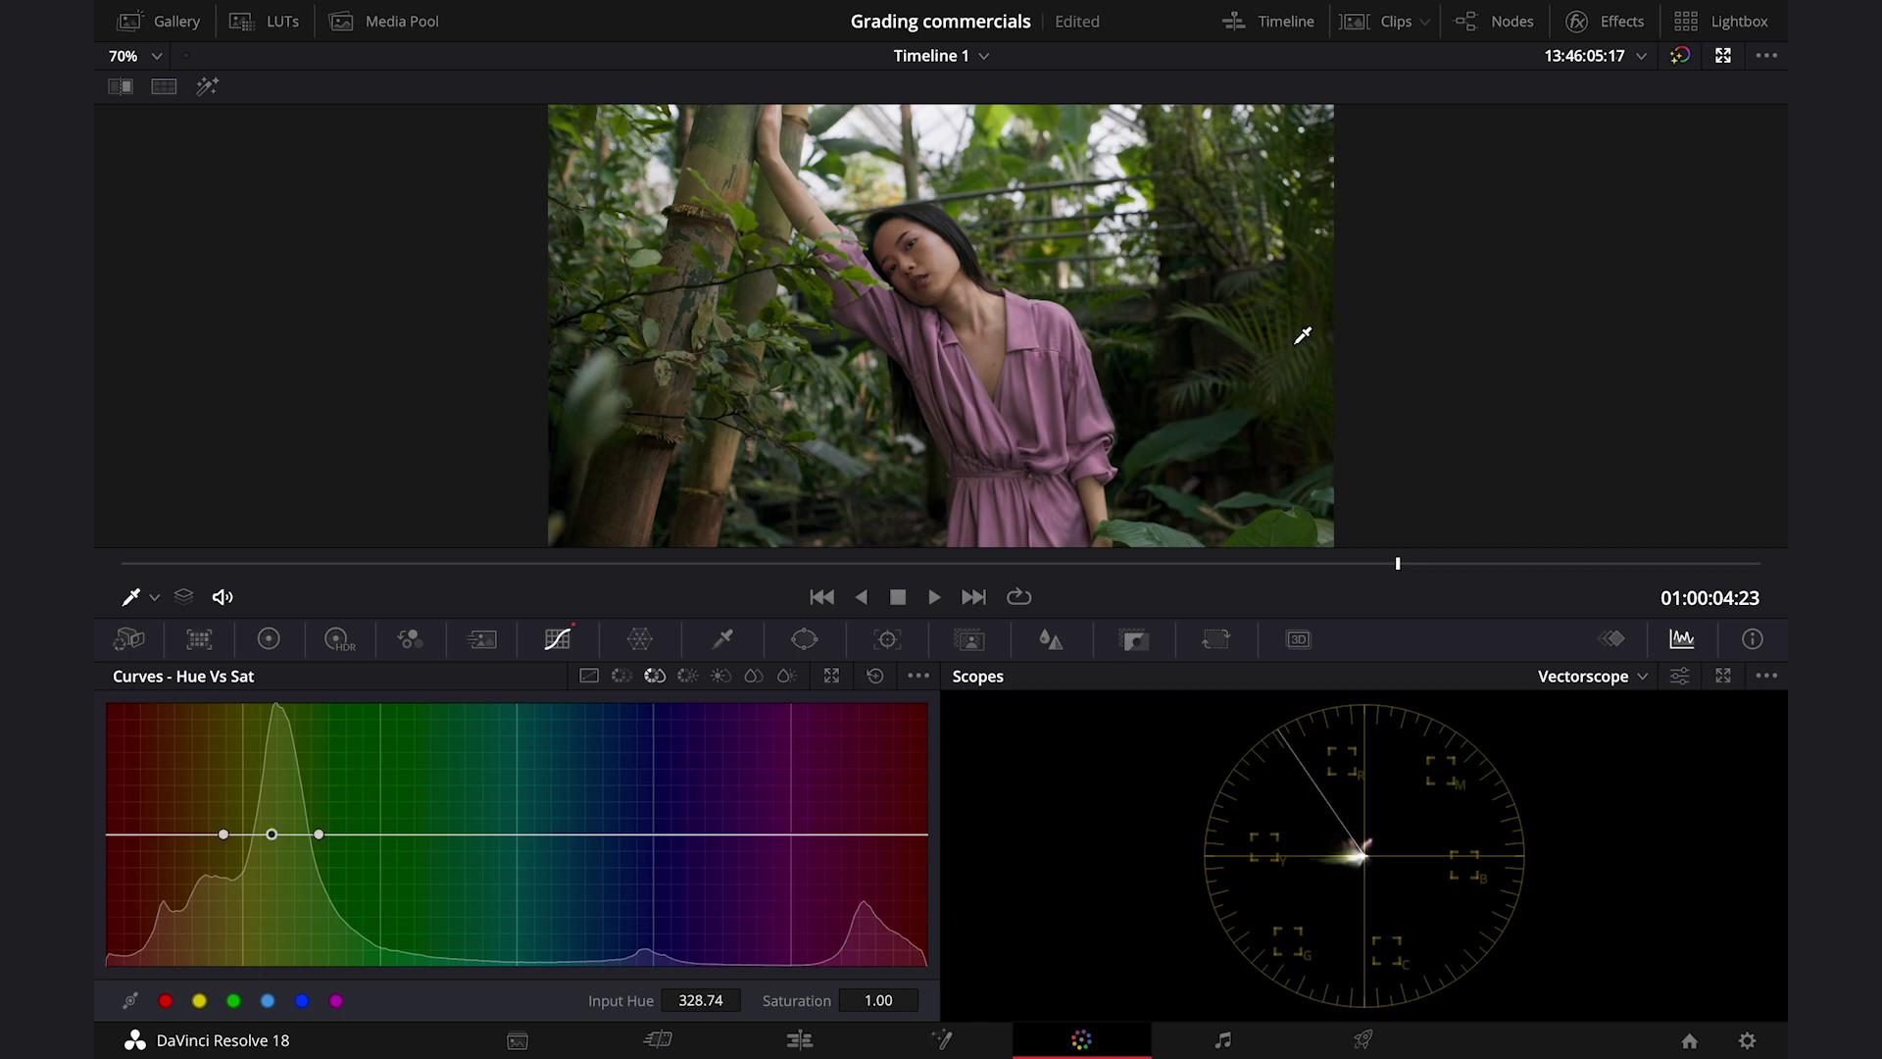
click(1207, 426)
drag(318, 835, 314, 806)
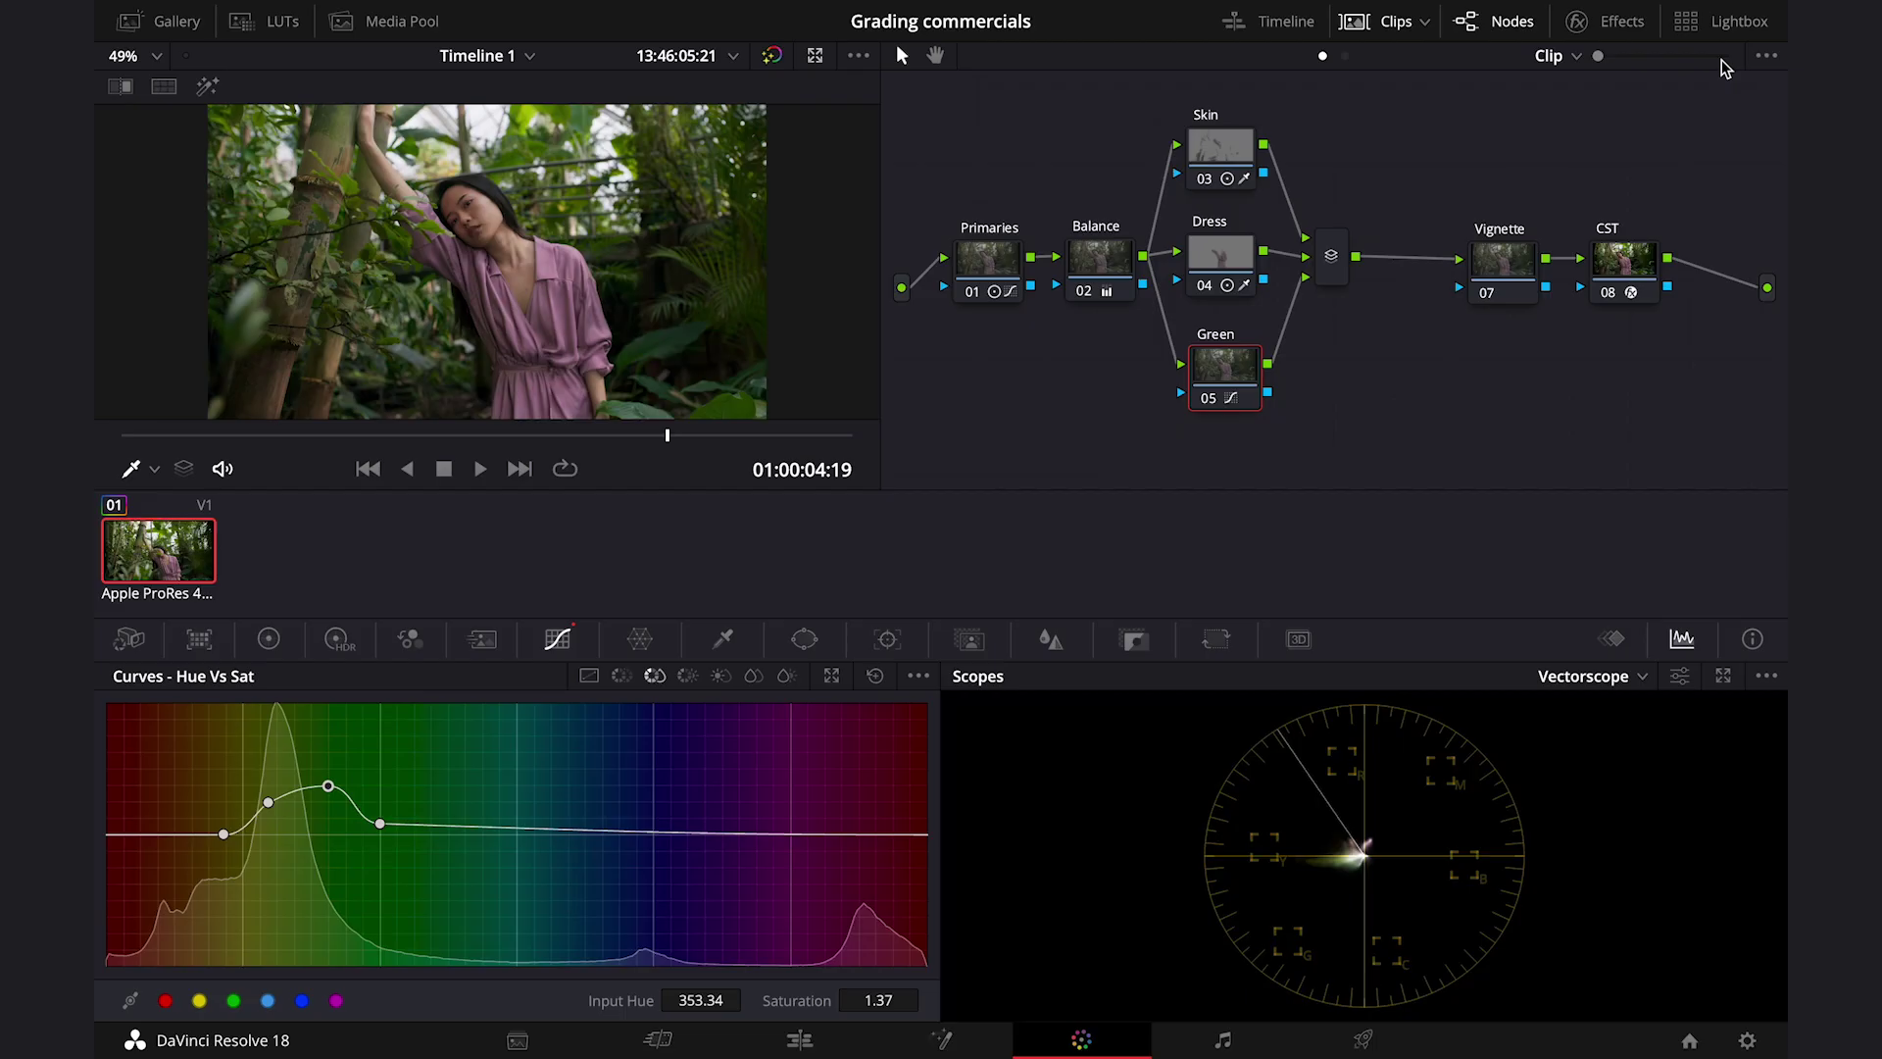
- Add a circle window to the Vignette node, tilted -25.12, stretched tall with softened edges
click(1507, 258)
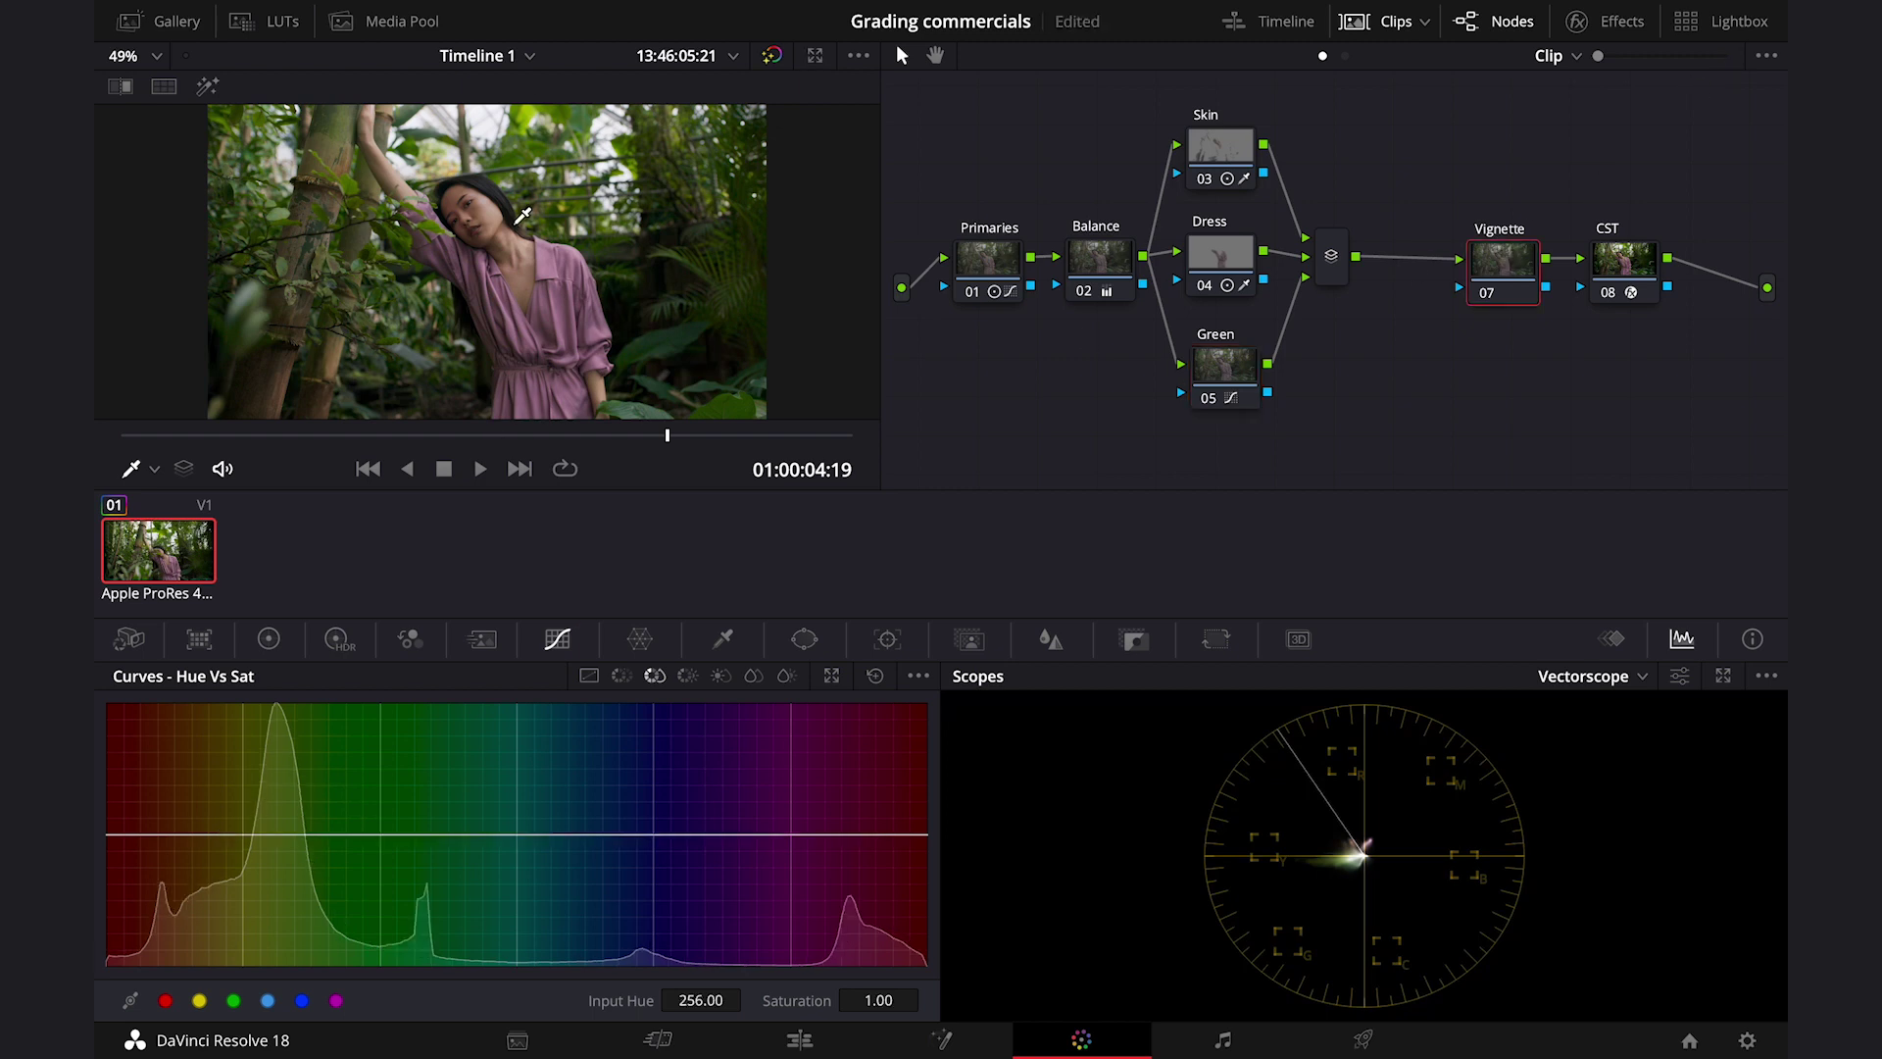
click(805, 639)
click(147, 826)
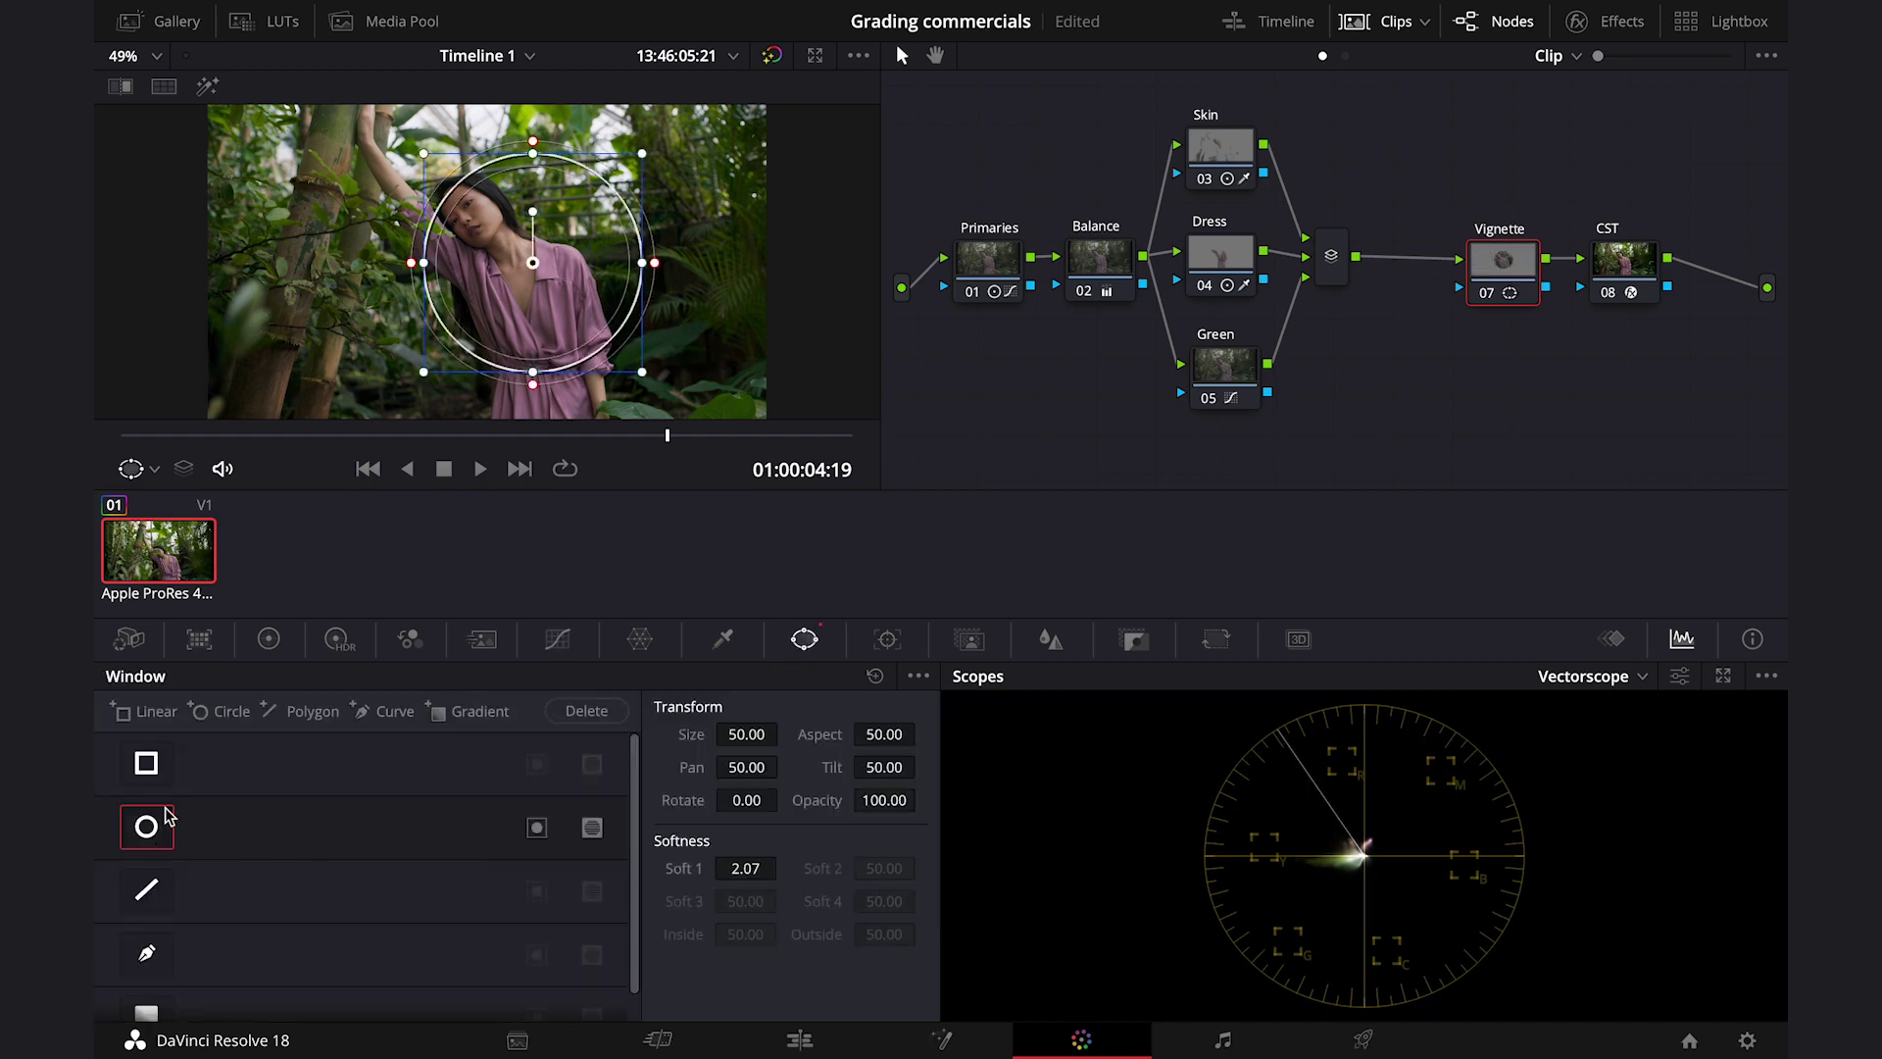
drag(532, 213, 490, 246)
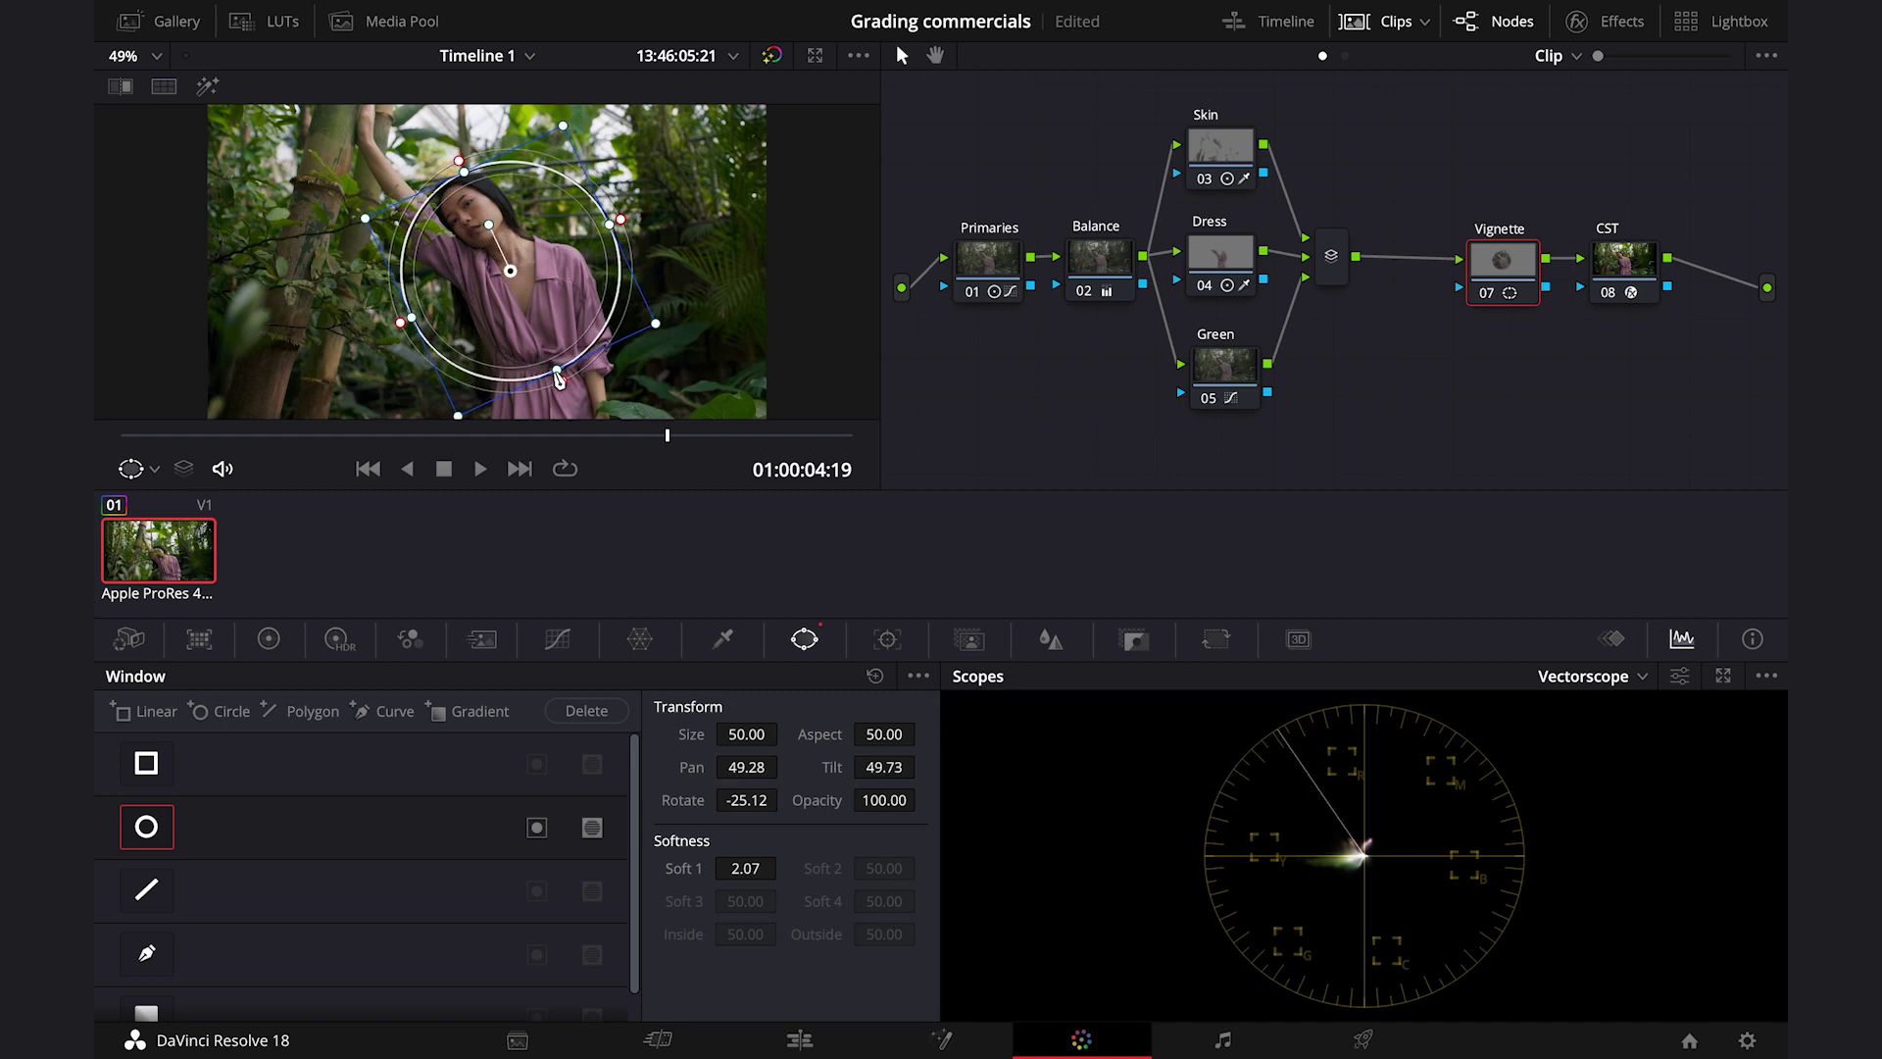
drag(559, 379, 597, 429)
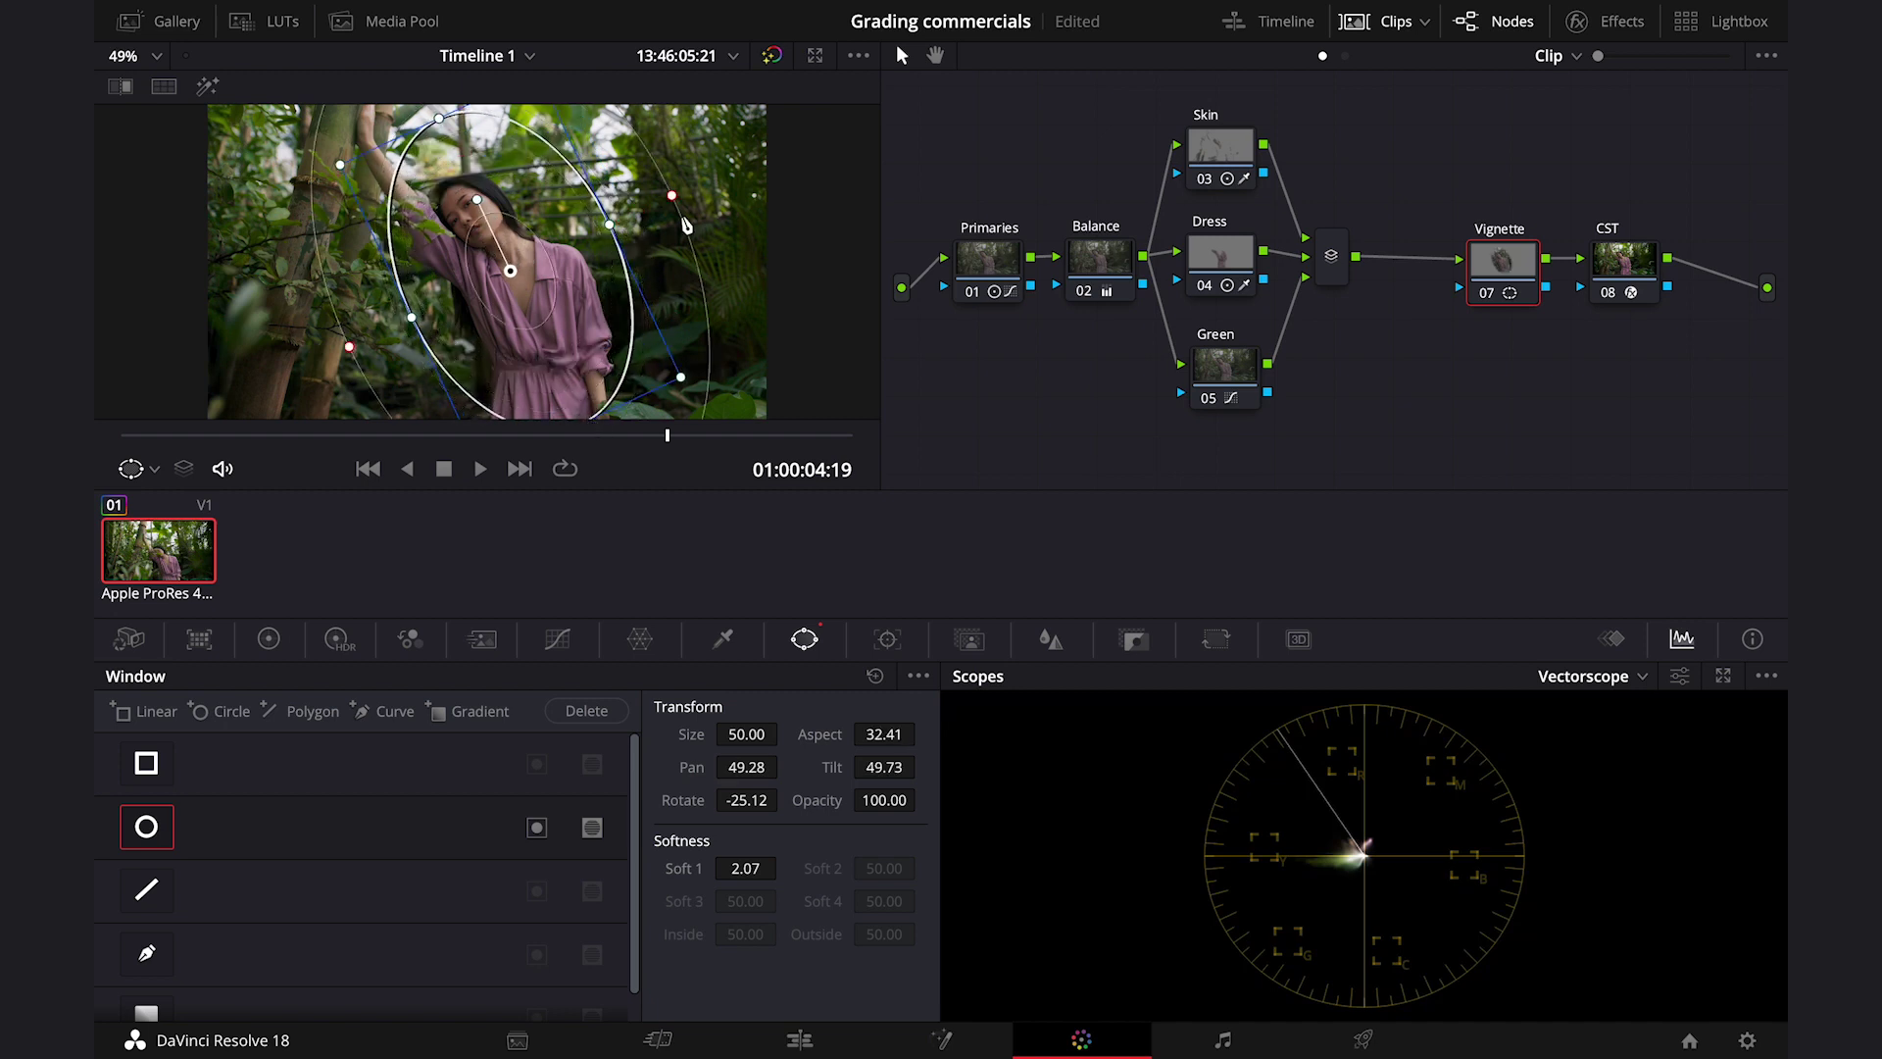
drag(685, 224, 765, 196)
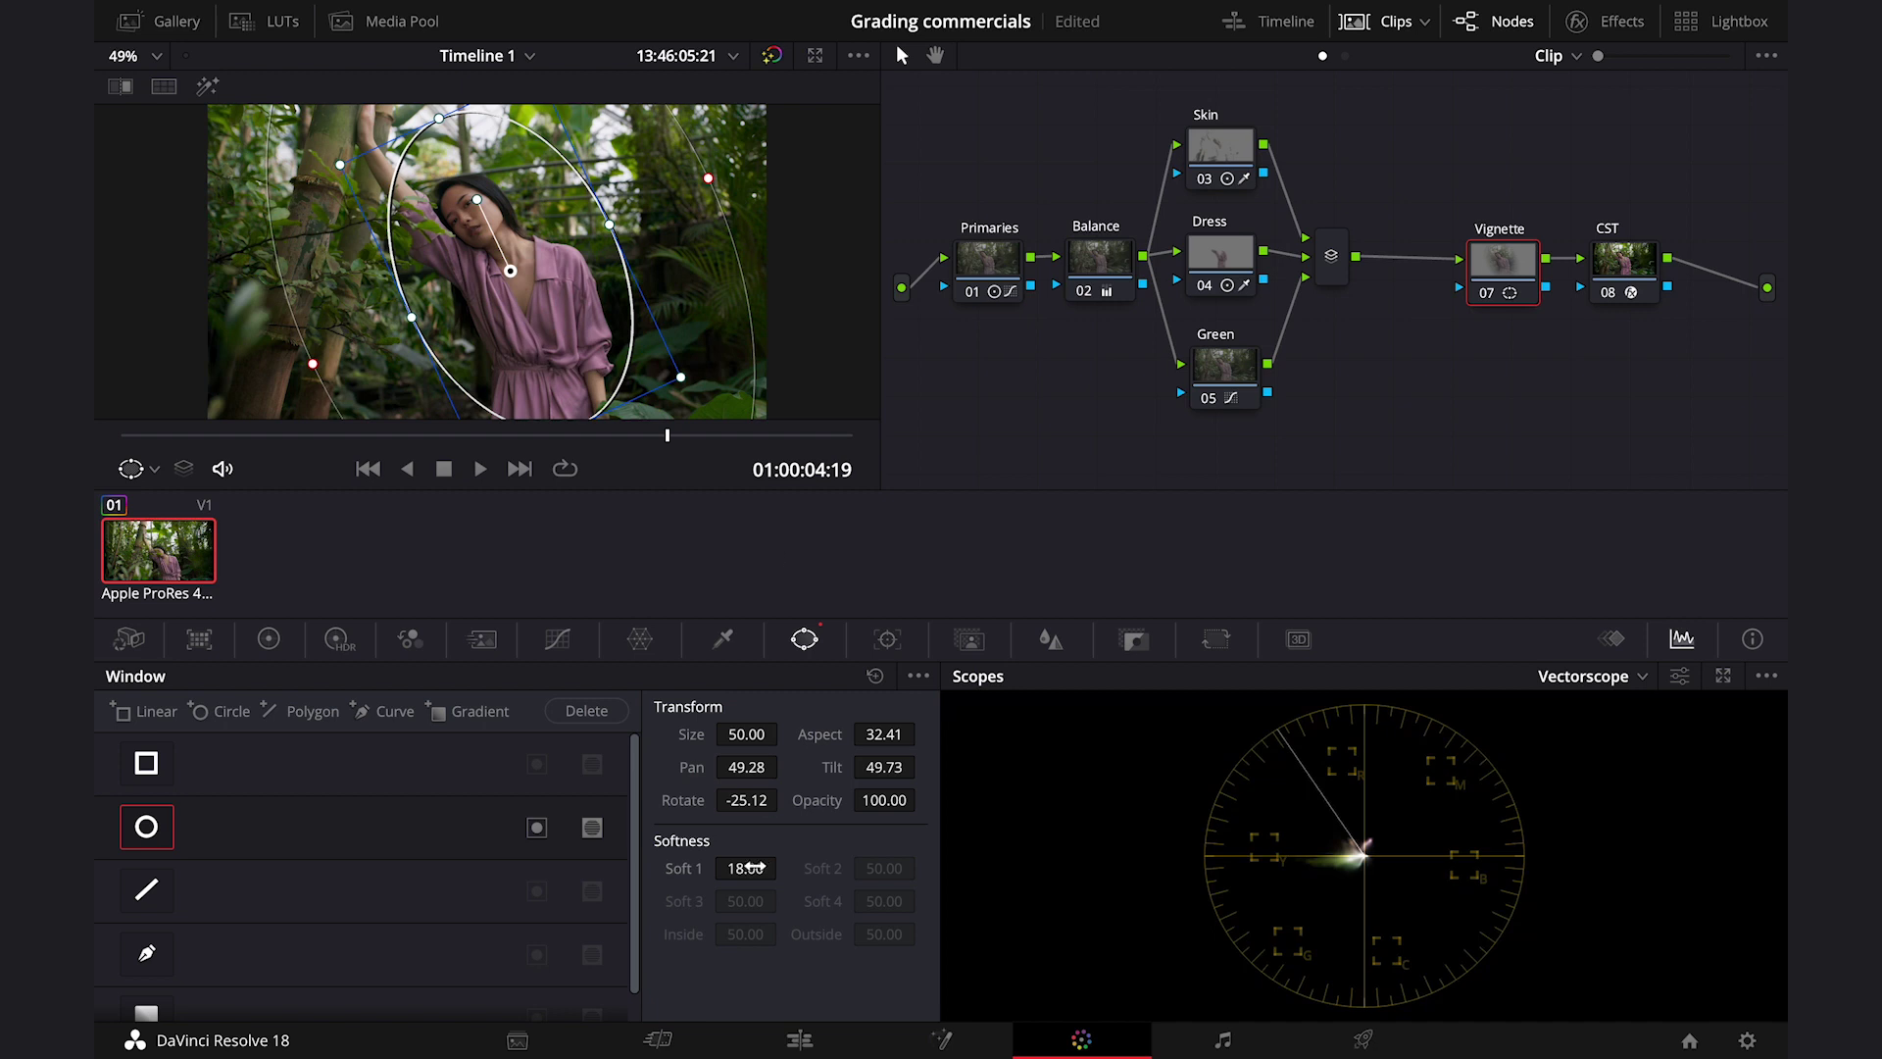
drag(753, 866, 753, 879)
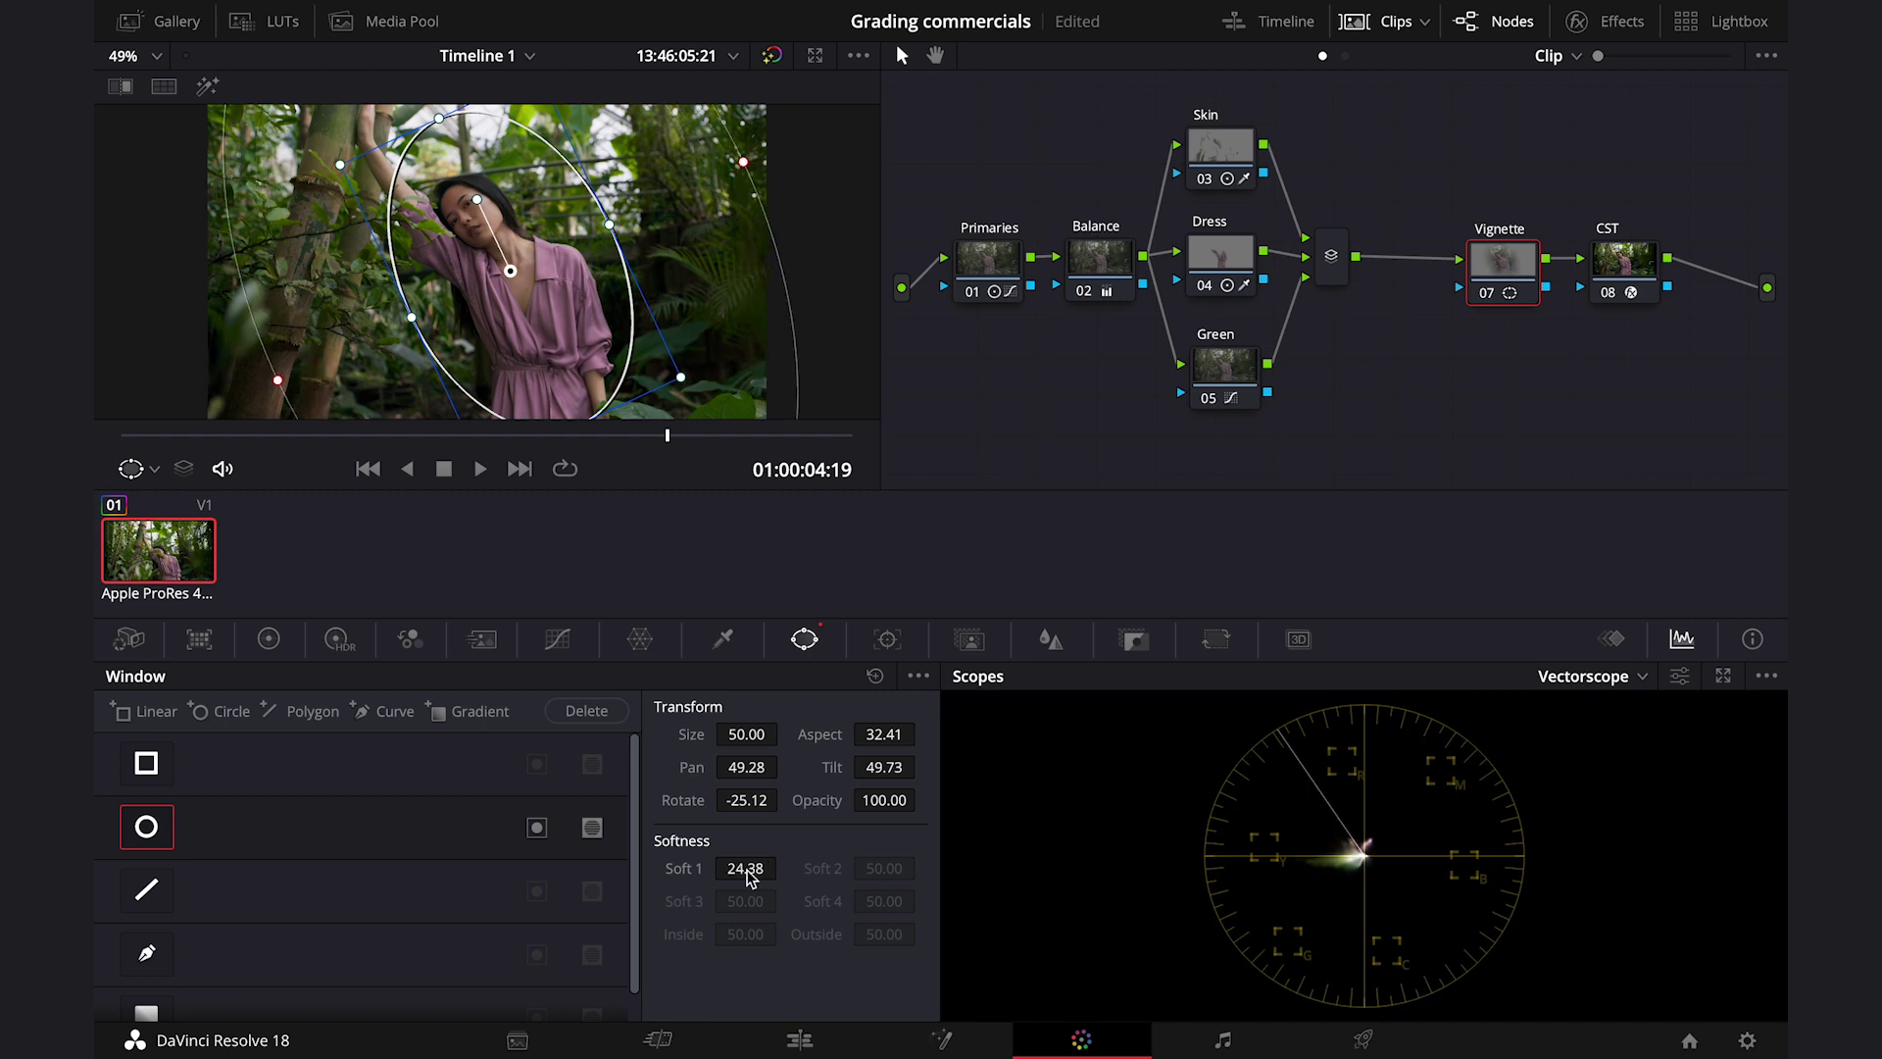
- Invert the ellipse window, then fine-tune its softness and width while checking the Highlight matte
click(537, 827)
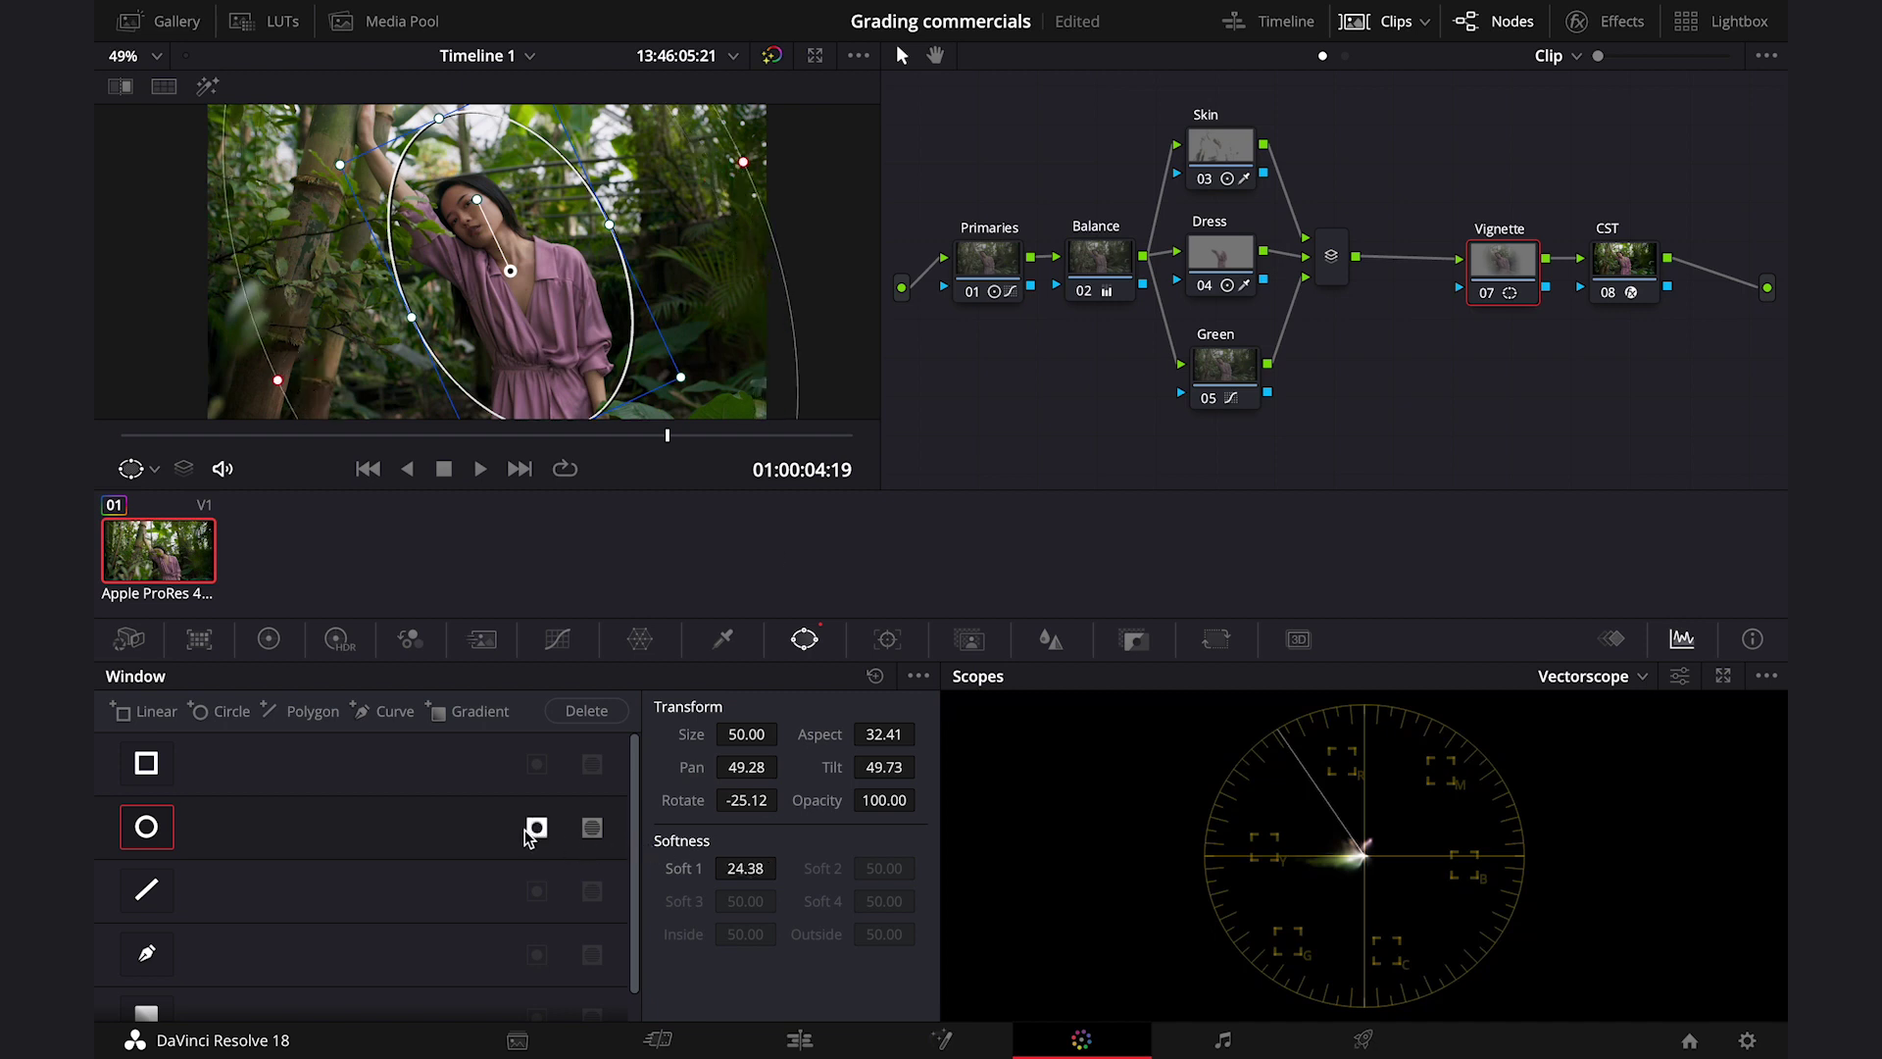
click(207, 88)
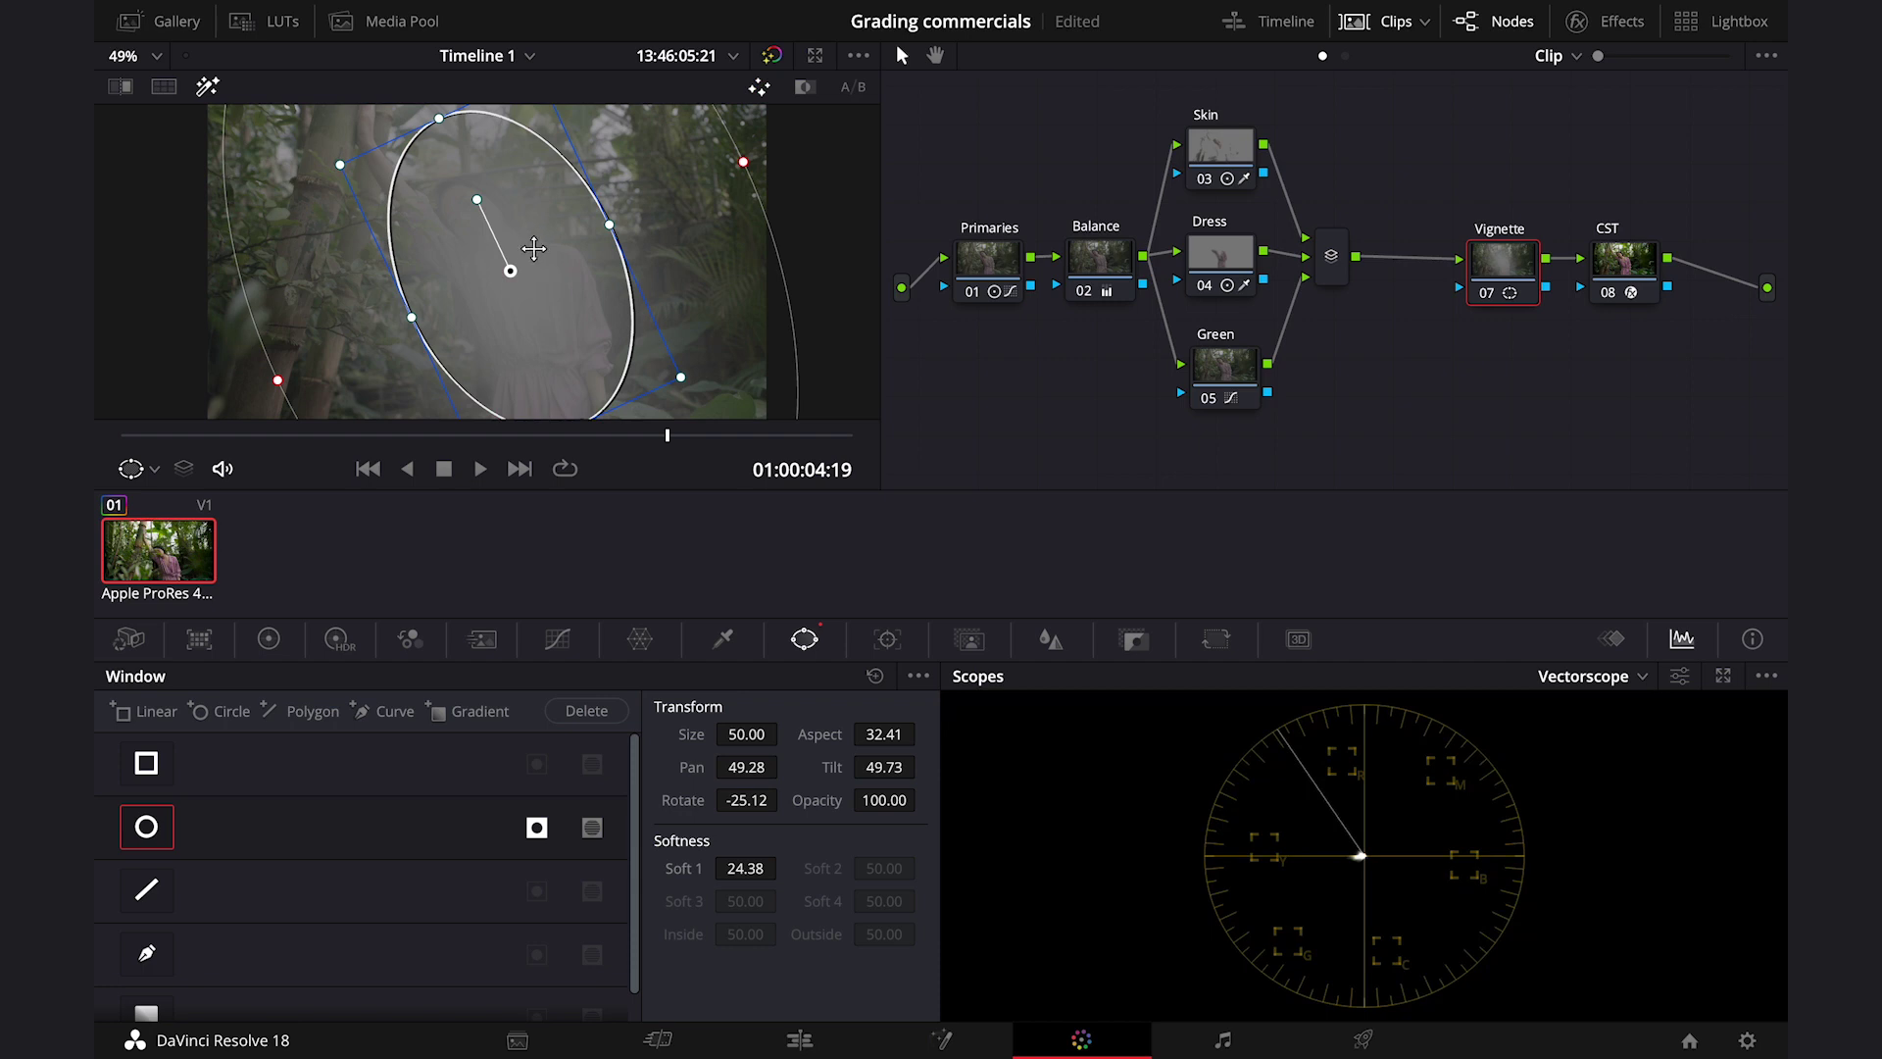
mouse_move(751, 871)
mouse_down()
mouse_move(730, 872)
mouse_move(765, 871)
mouse_up()
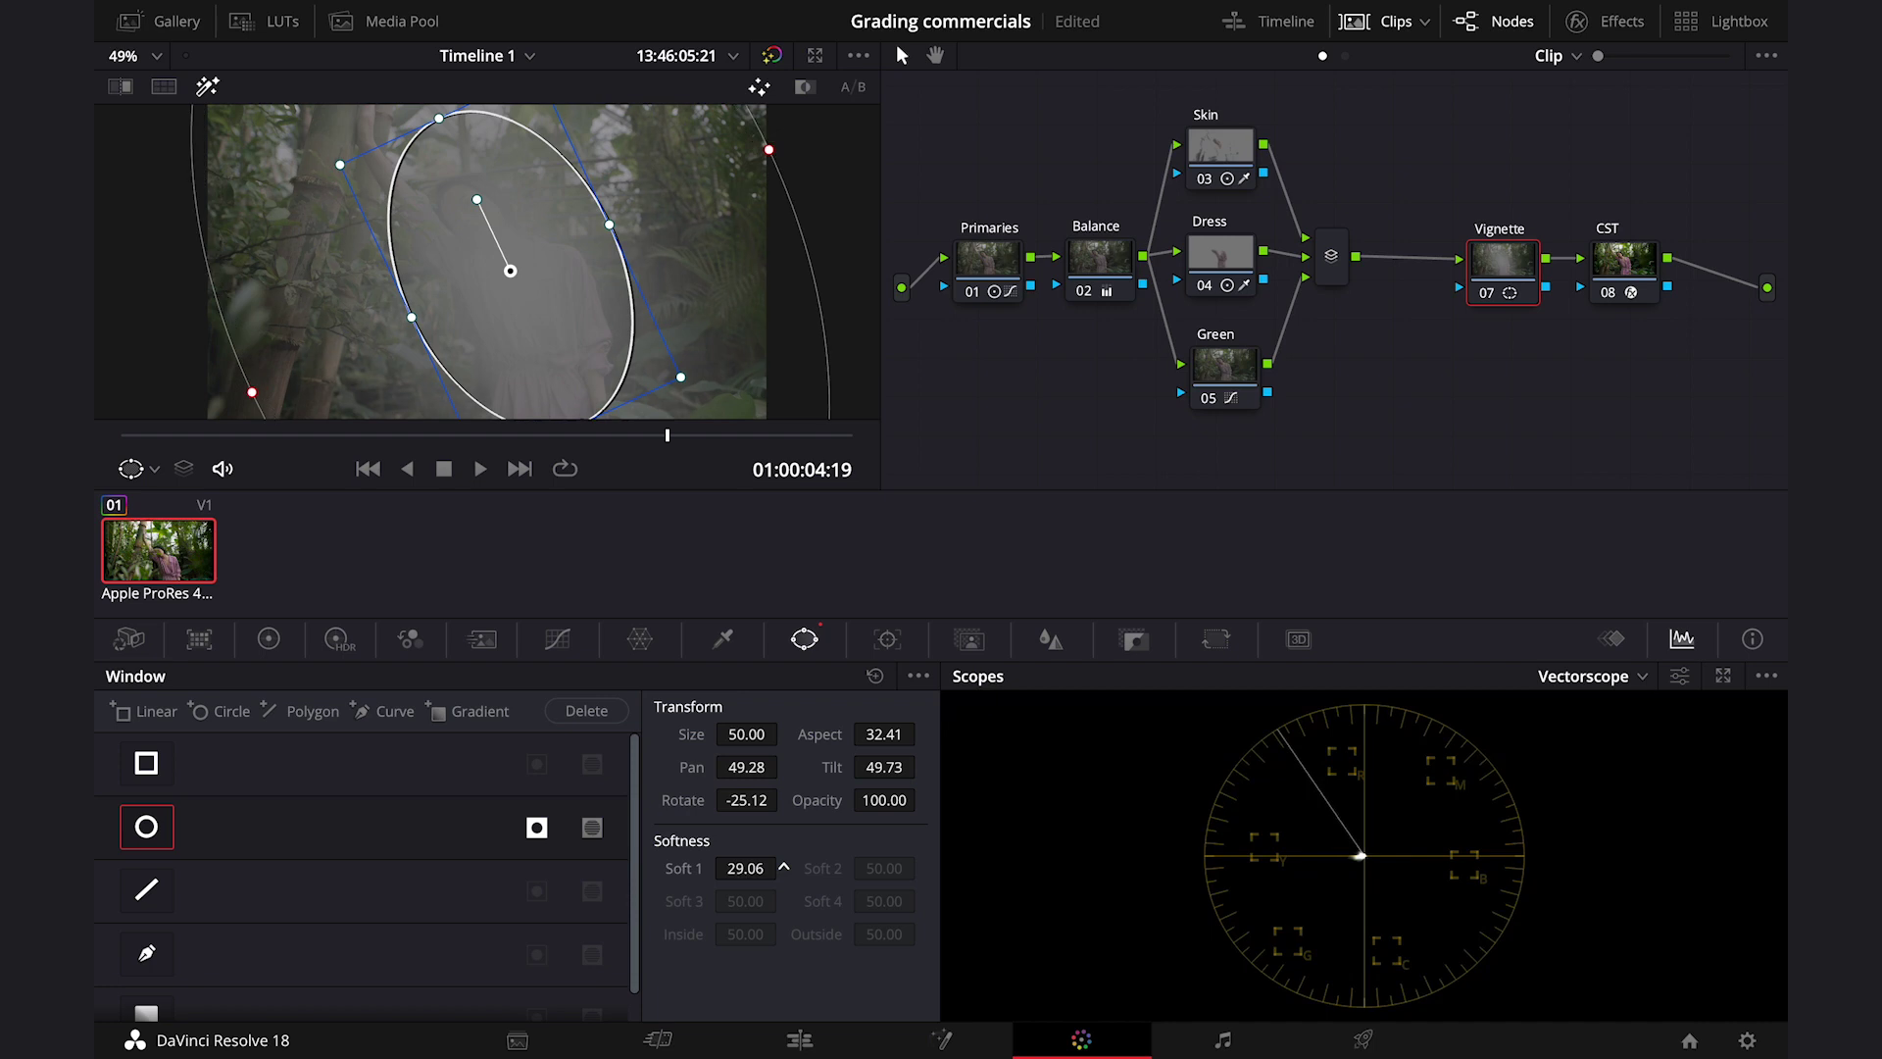
drag(439, 119, 418, 92)
click(207, 86)
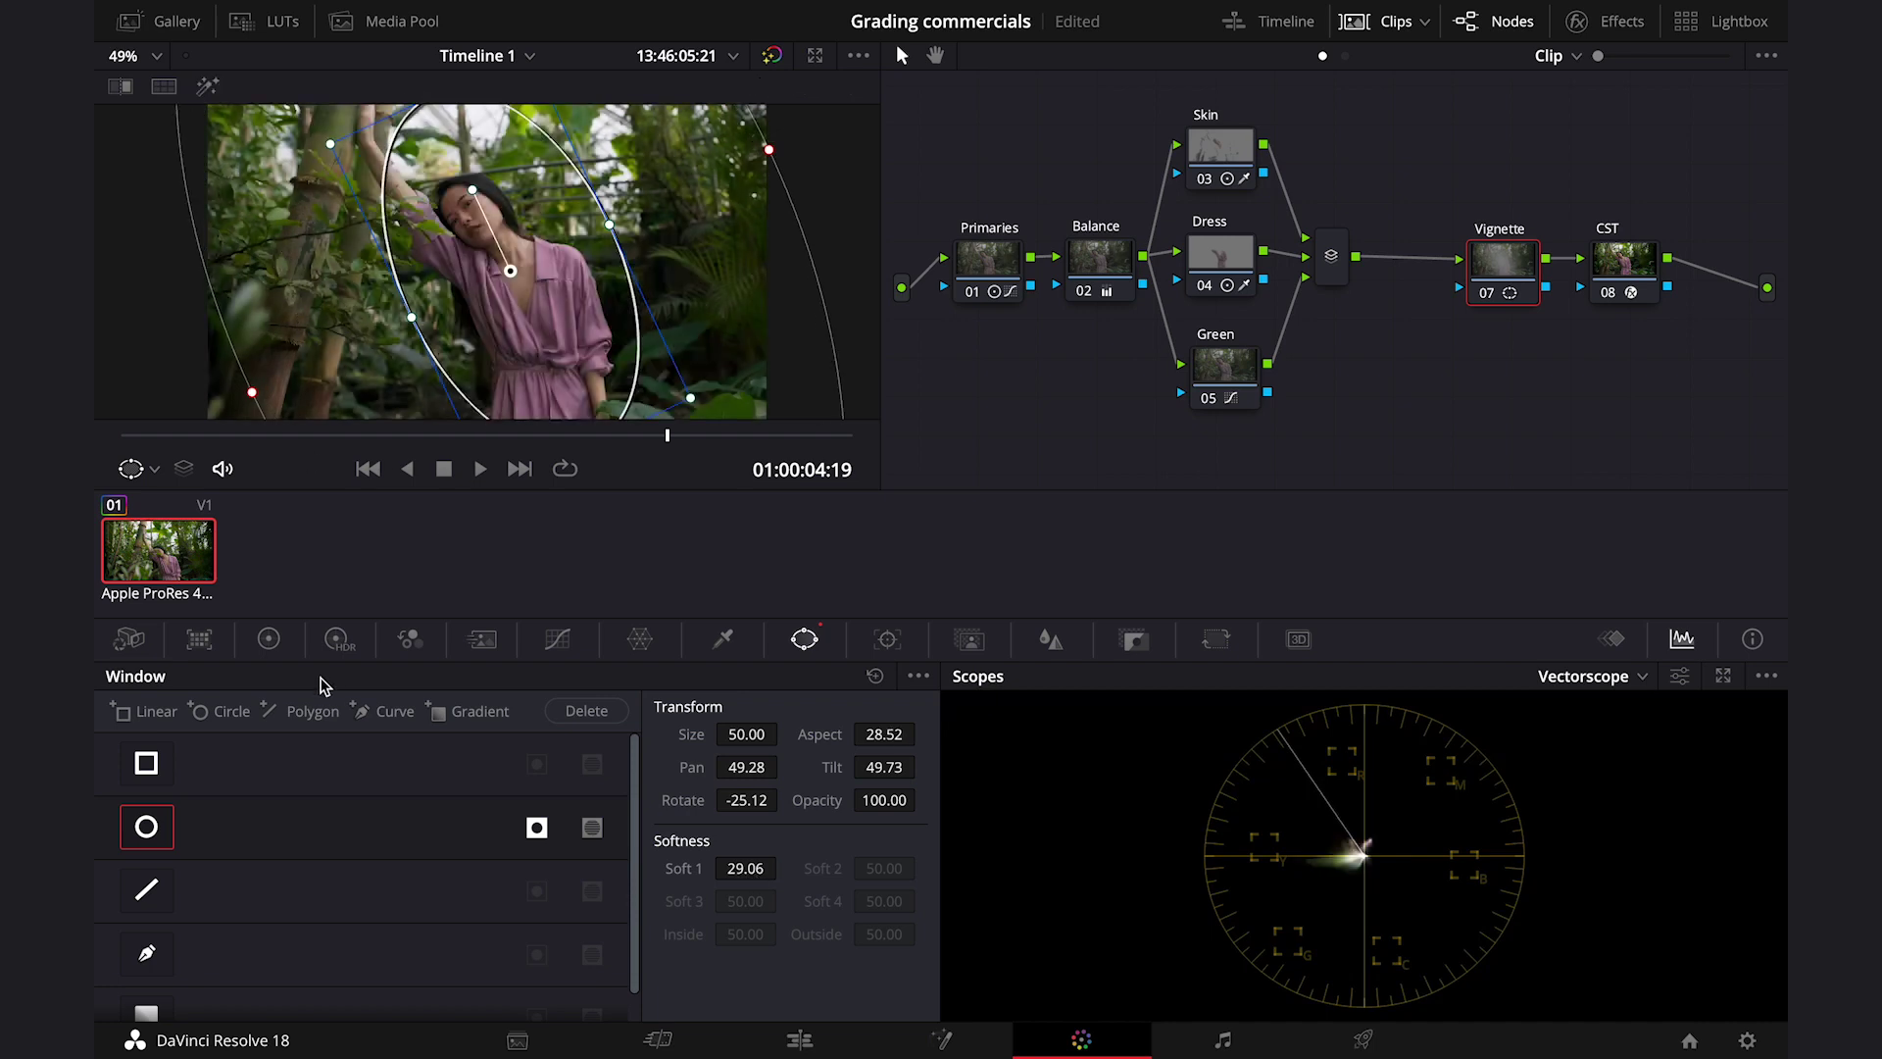
click(272, 638)
- With the window overlay hidden, lower the Gamma master wheel to -0.09 in the enhanced viewer
click(807, 675)
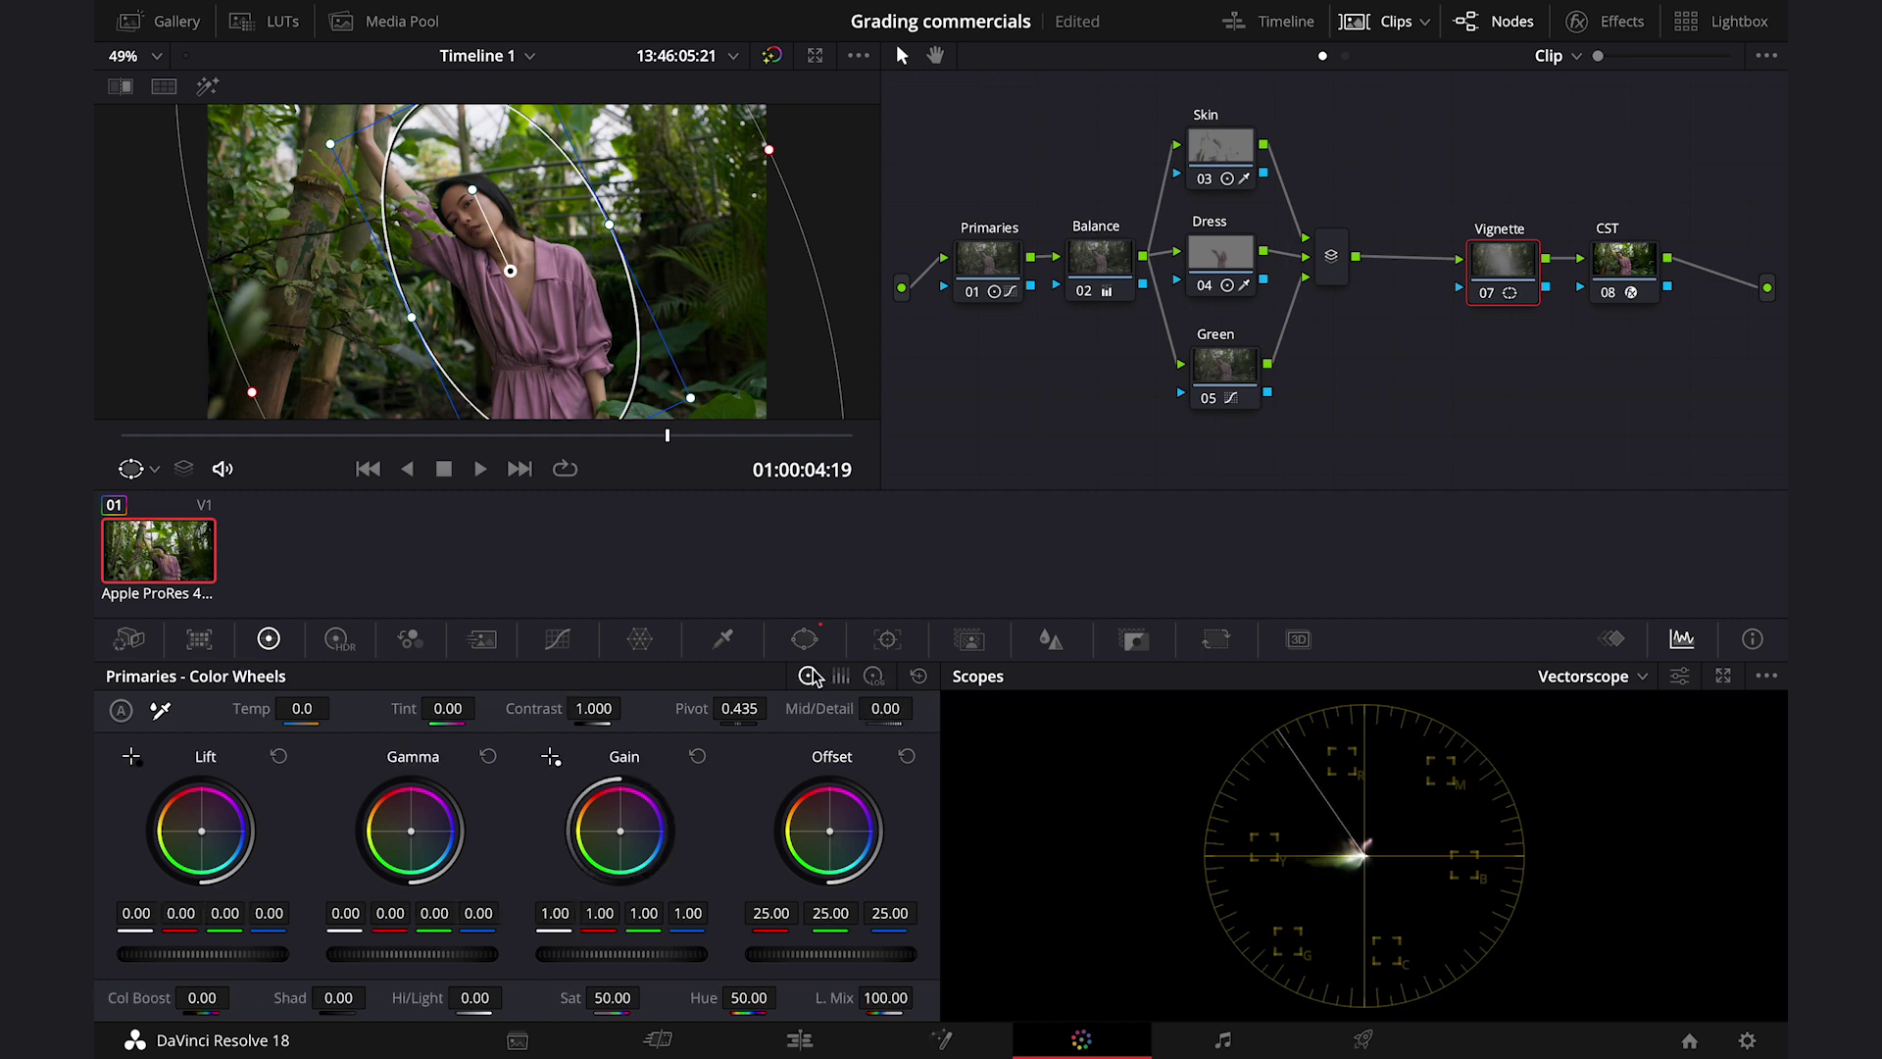
click(154, 470)
click(167, 504)
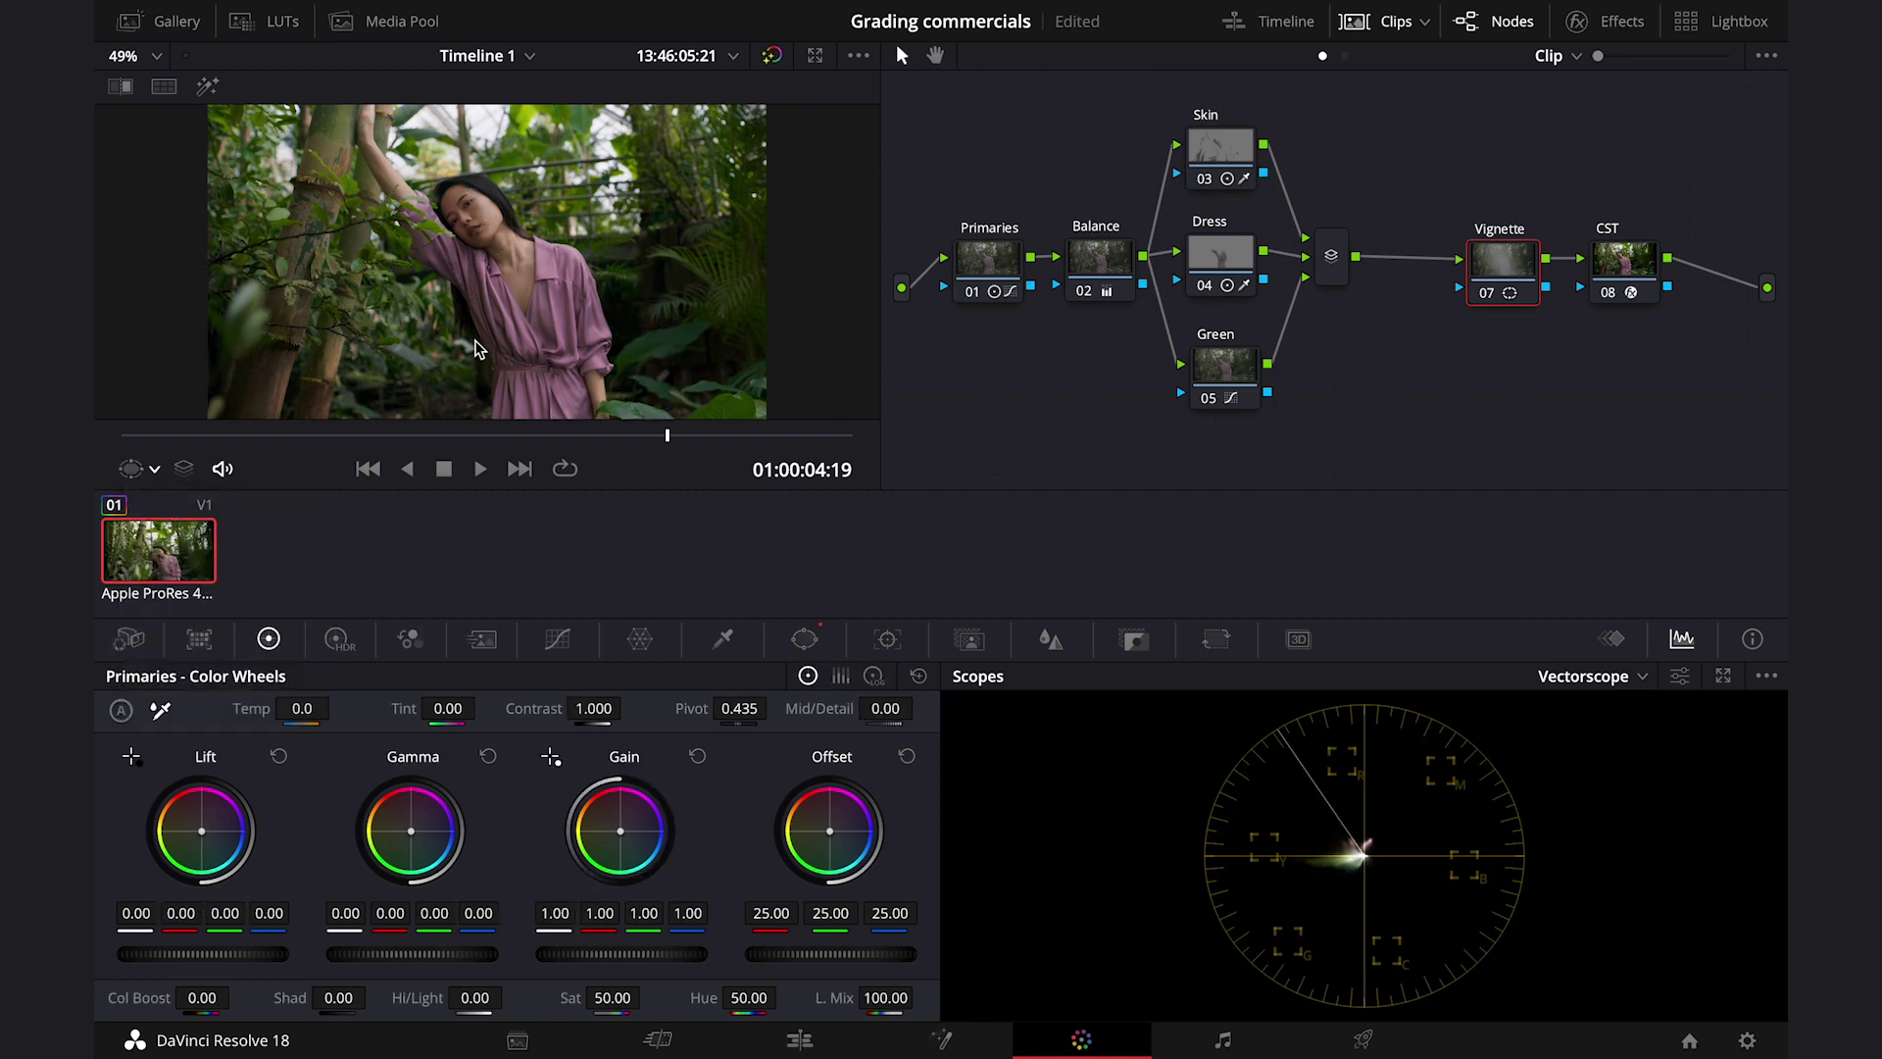
click(813, 57)
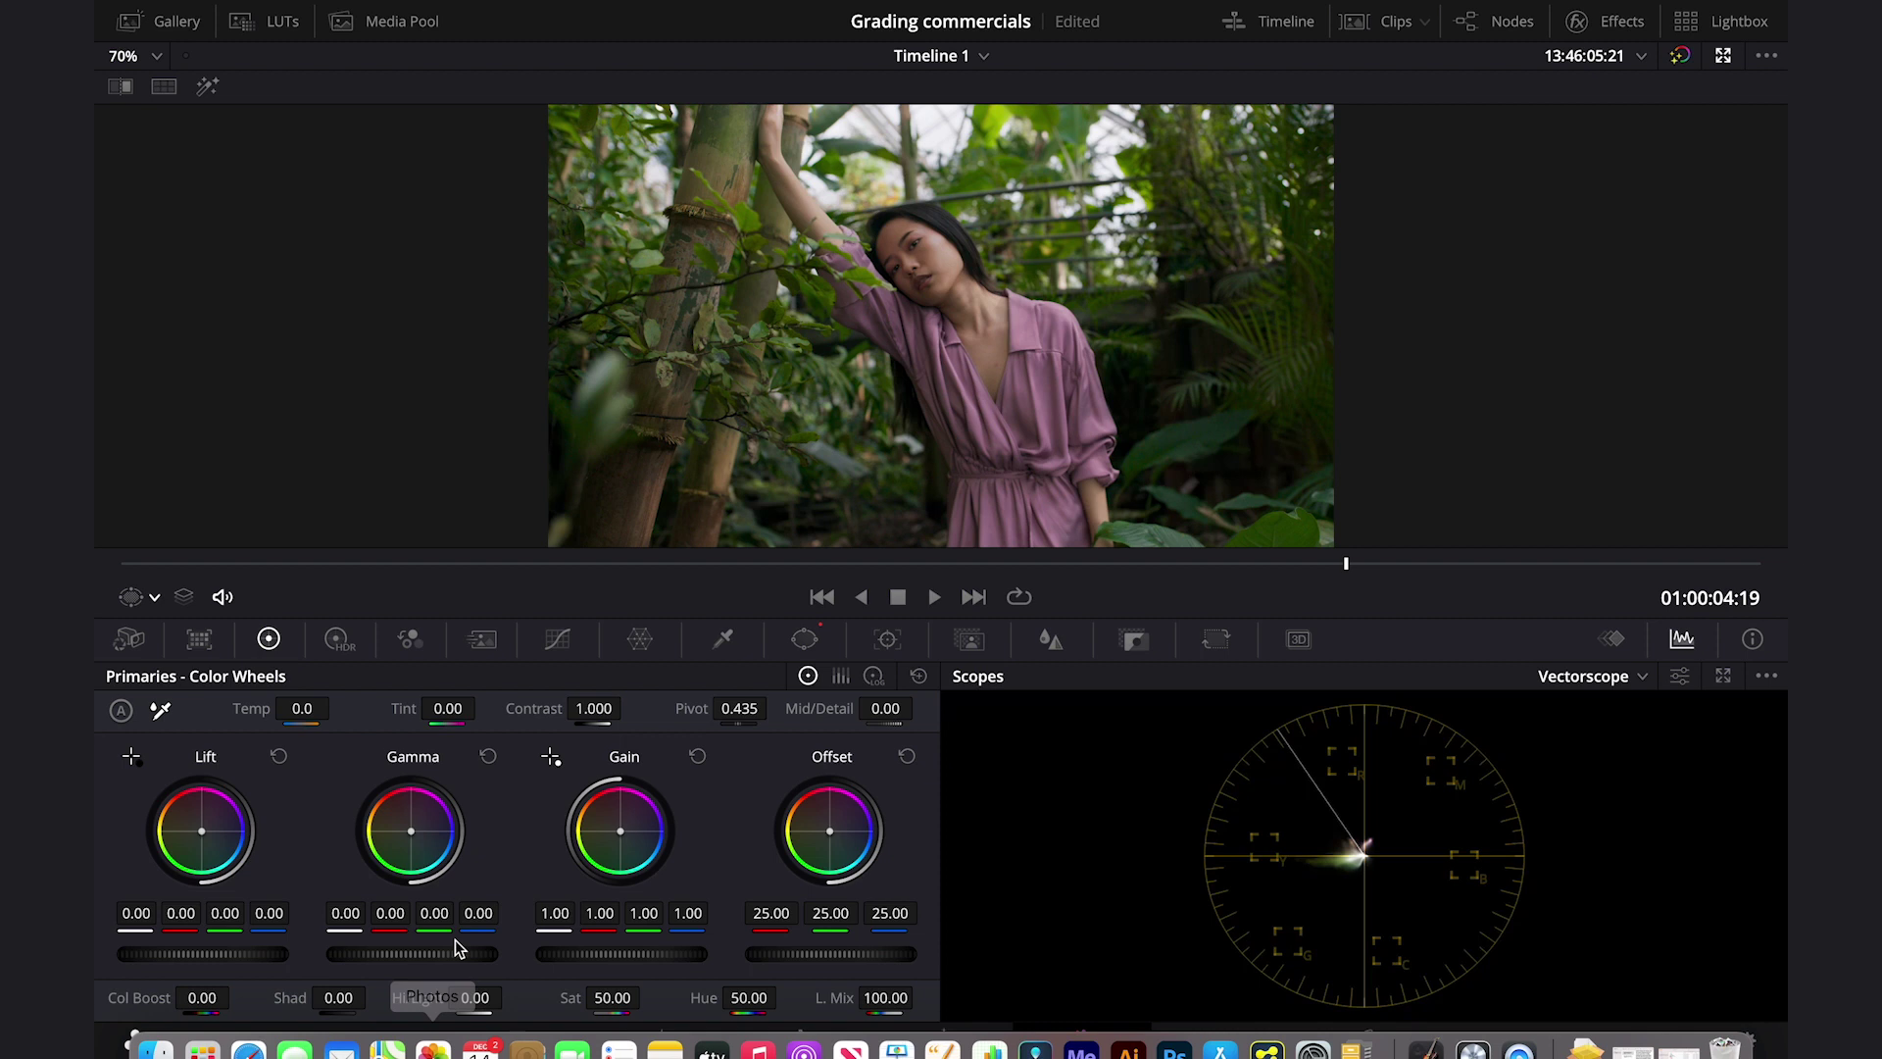
drag(437, 955, 397, 955)
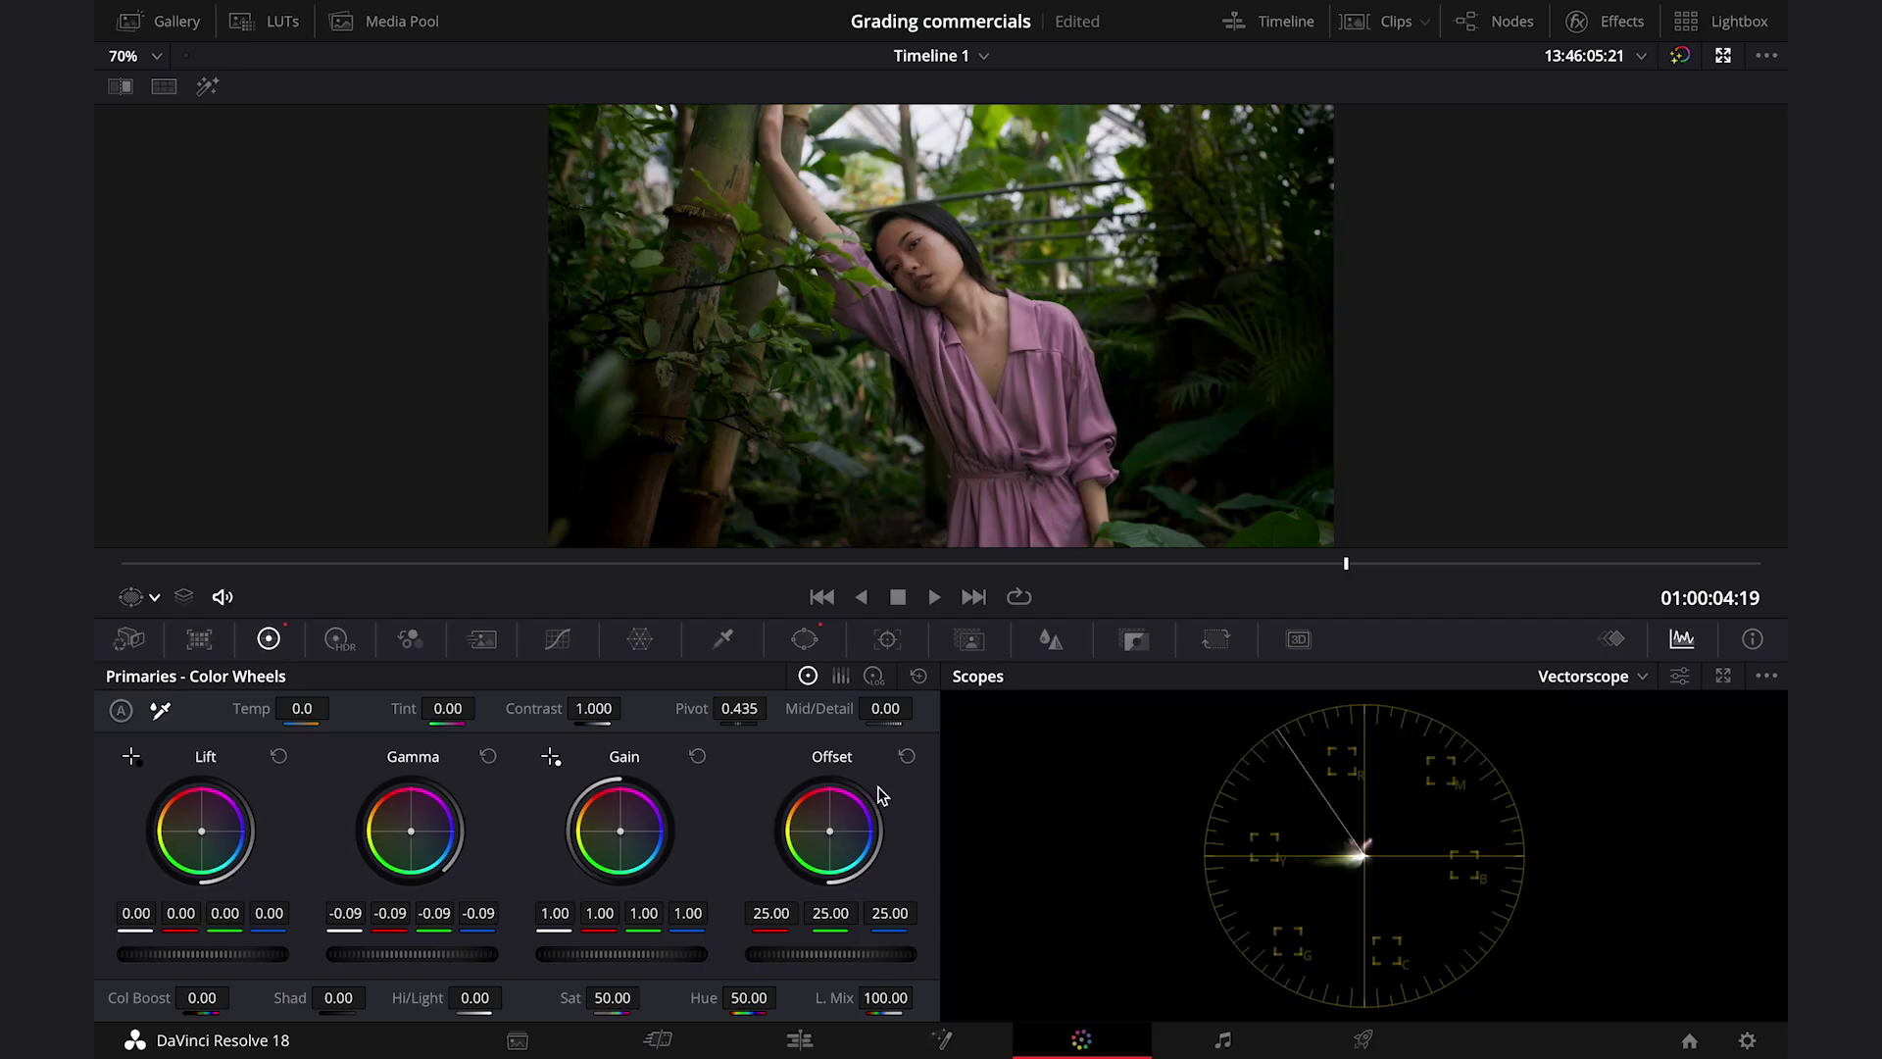
- Track the Vignette ellipse window in reverse, then forward through the clip
click(888, 641)
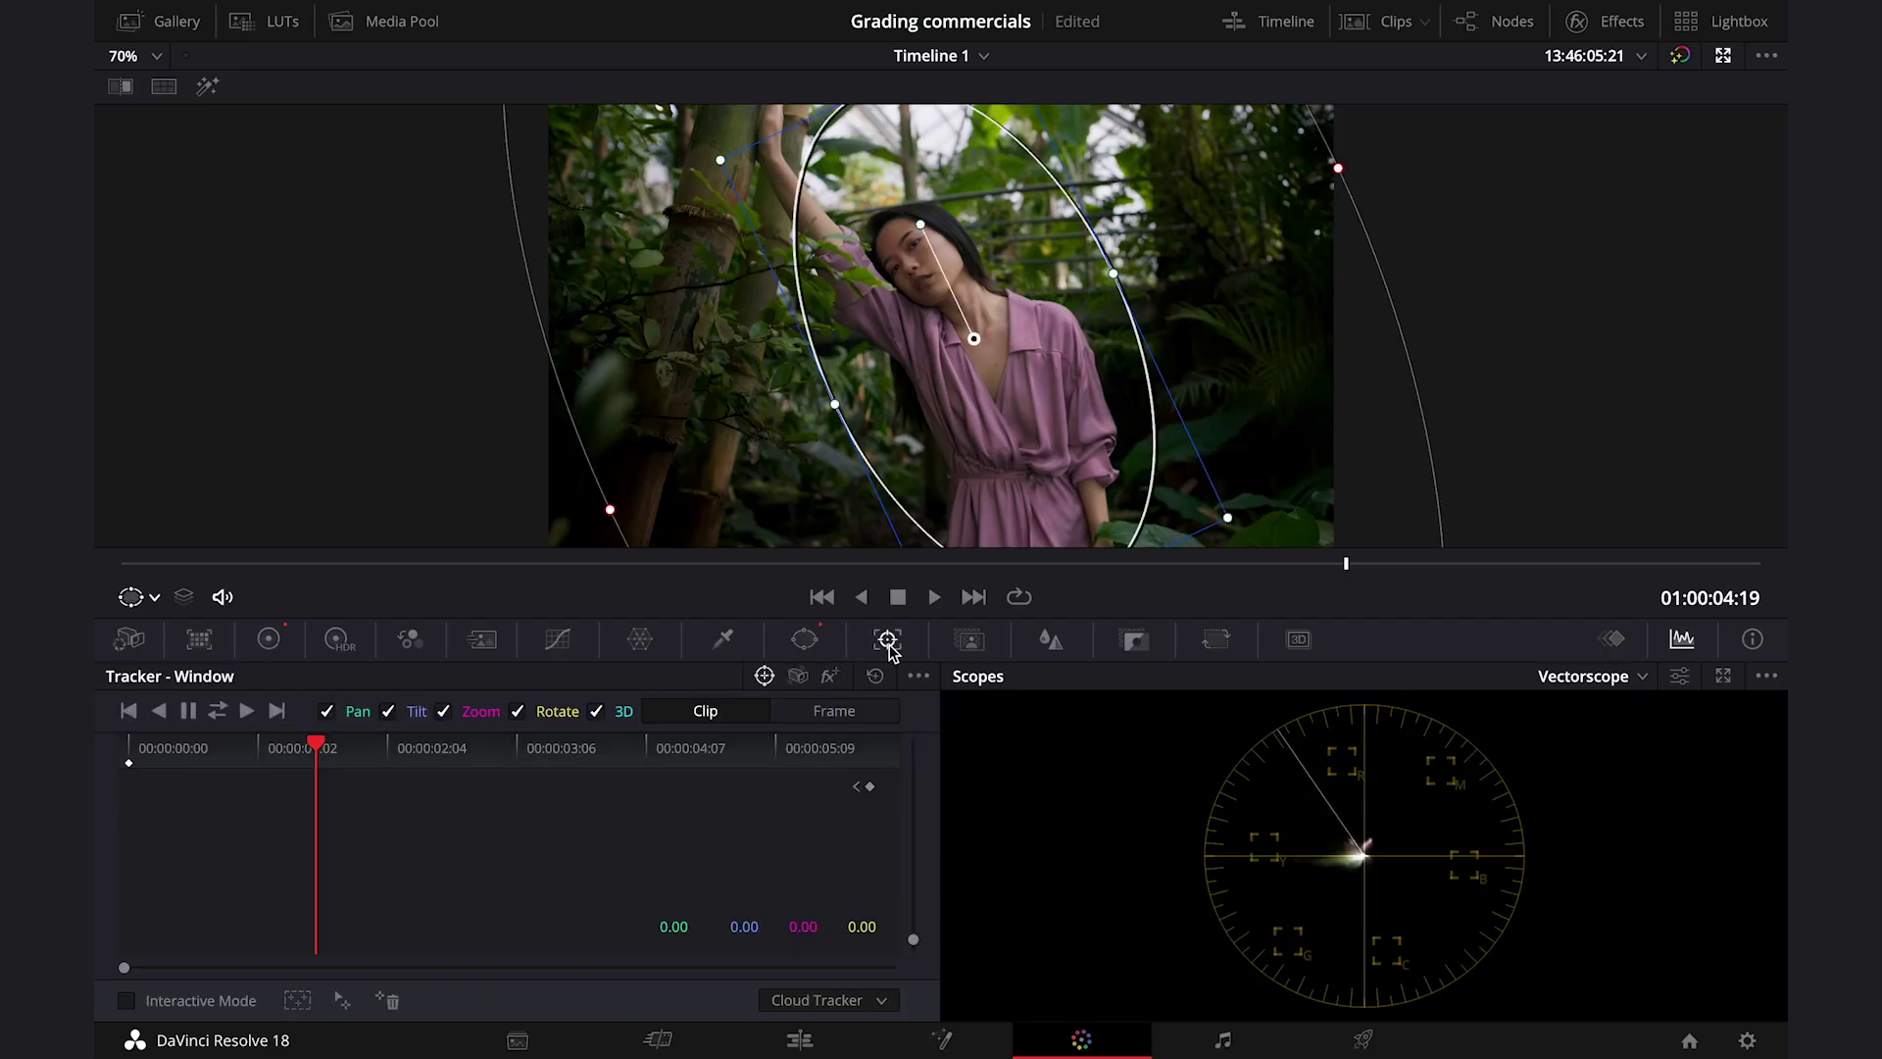
click(160, 716)
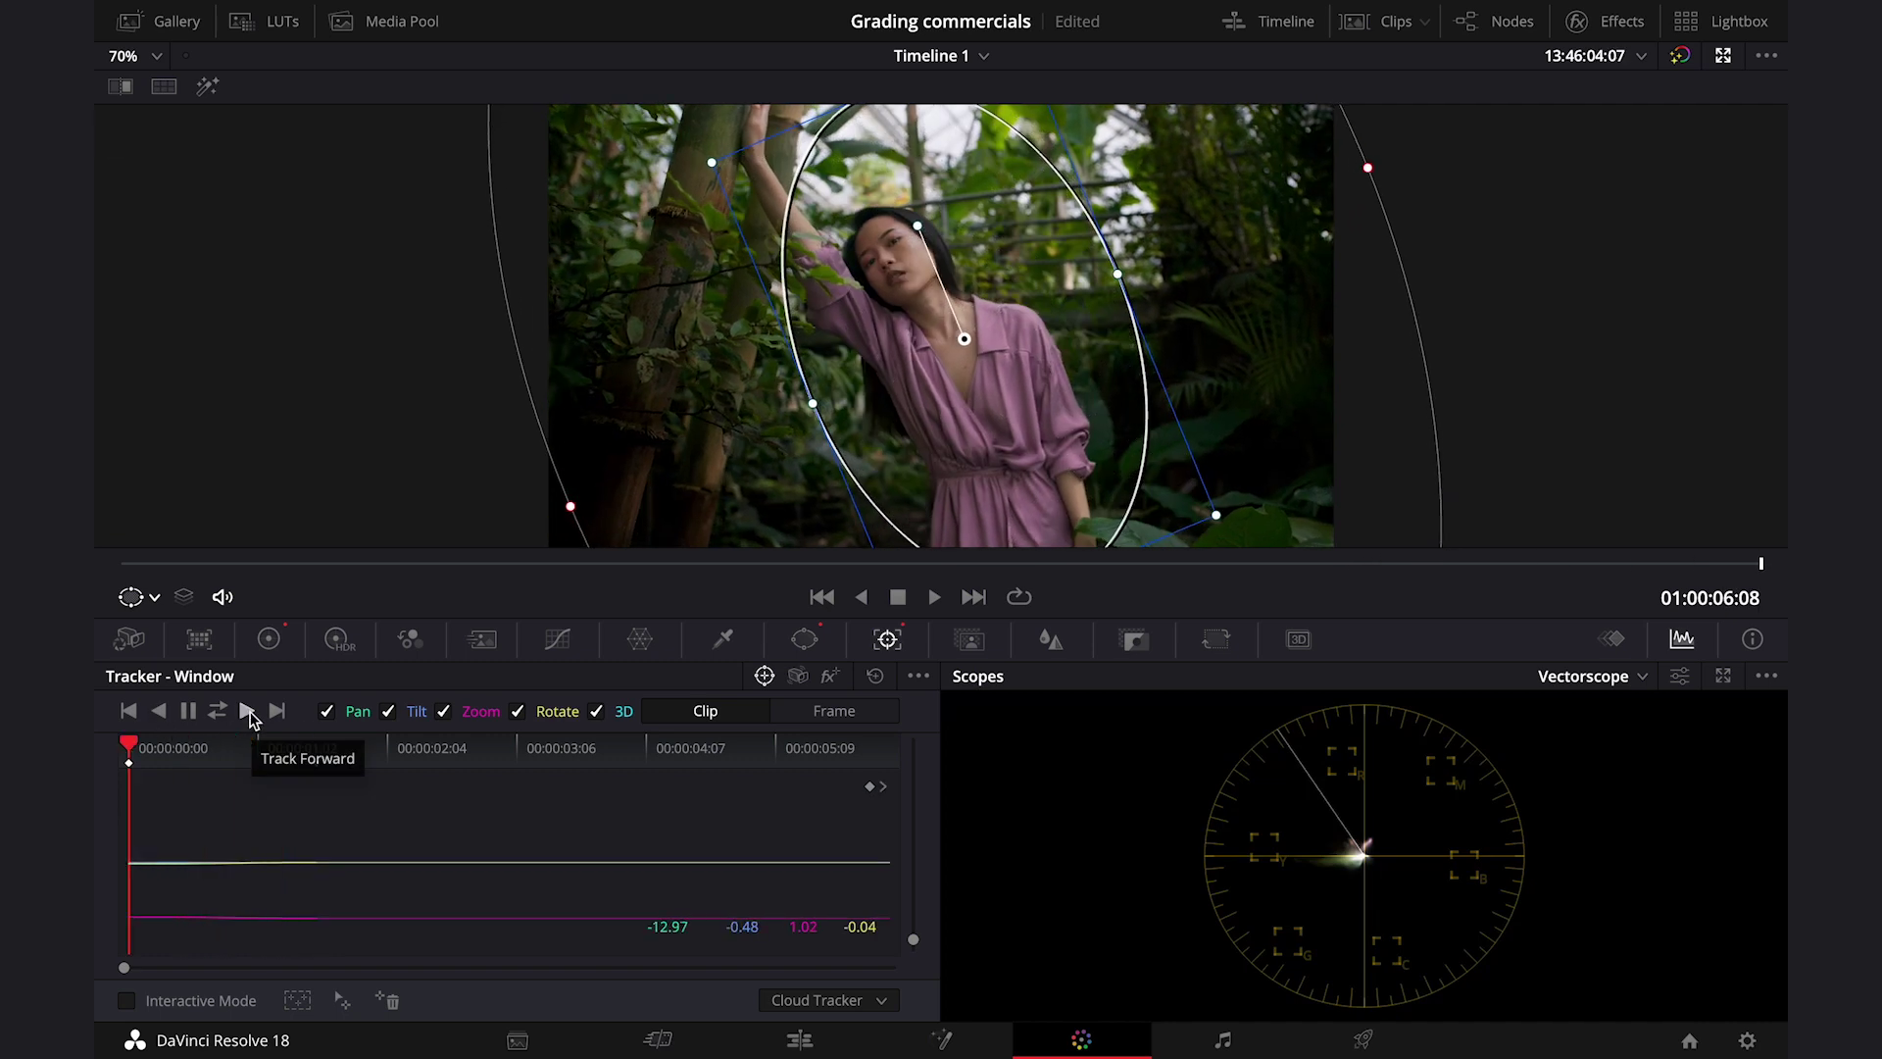
click(248, 715)
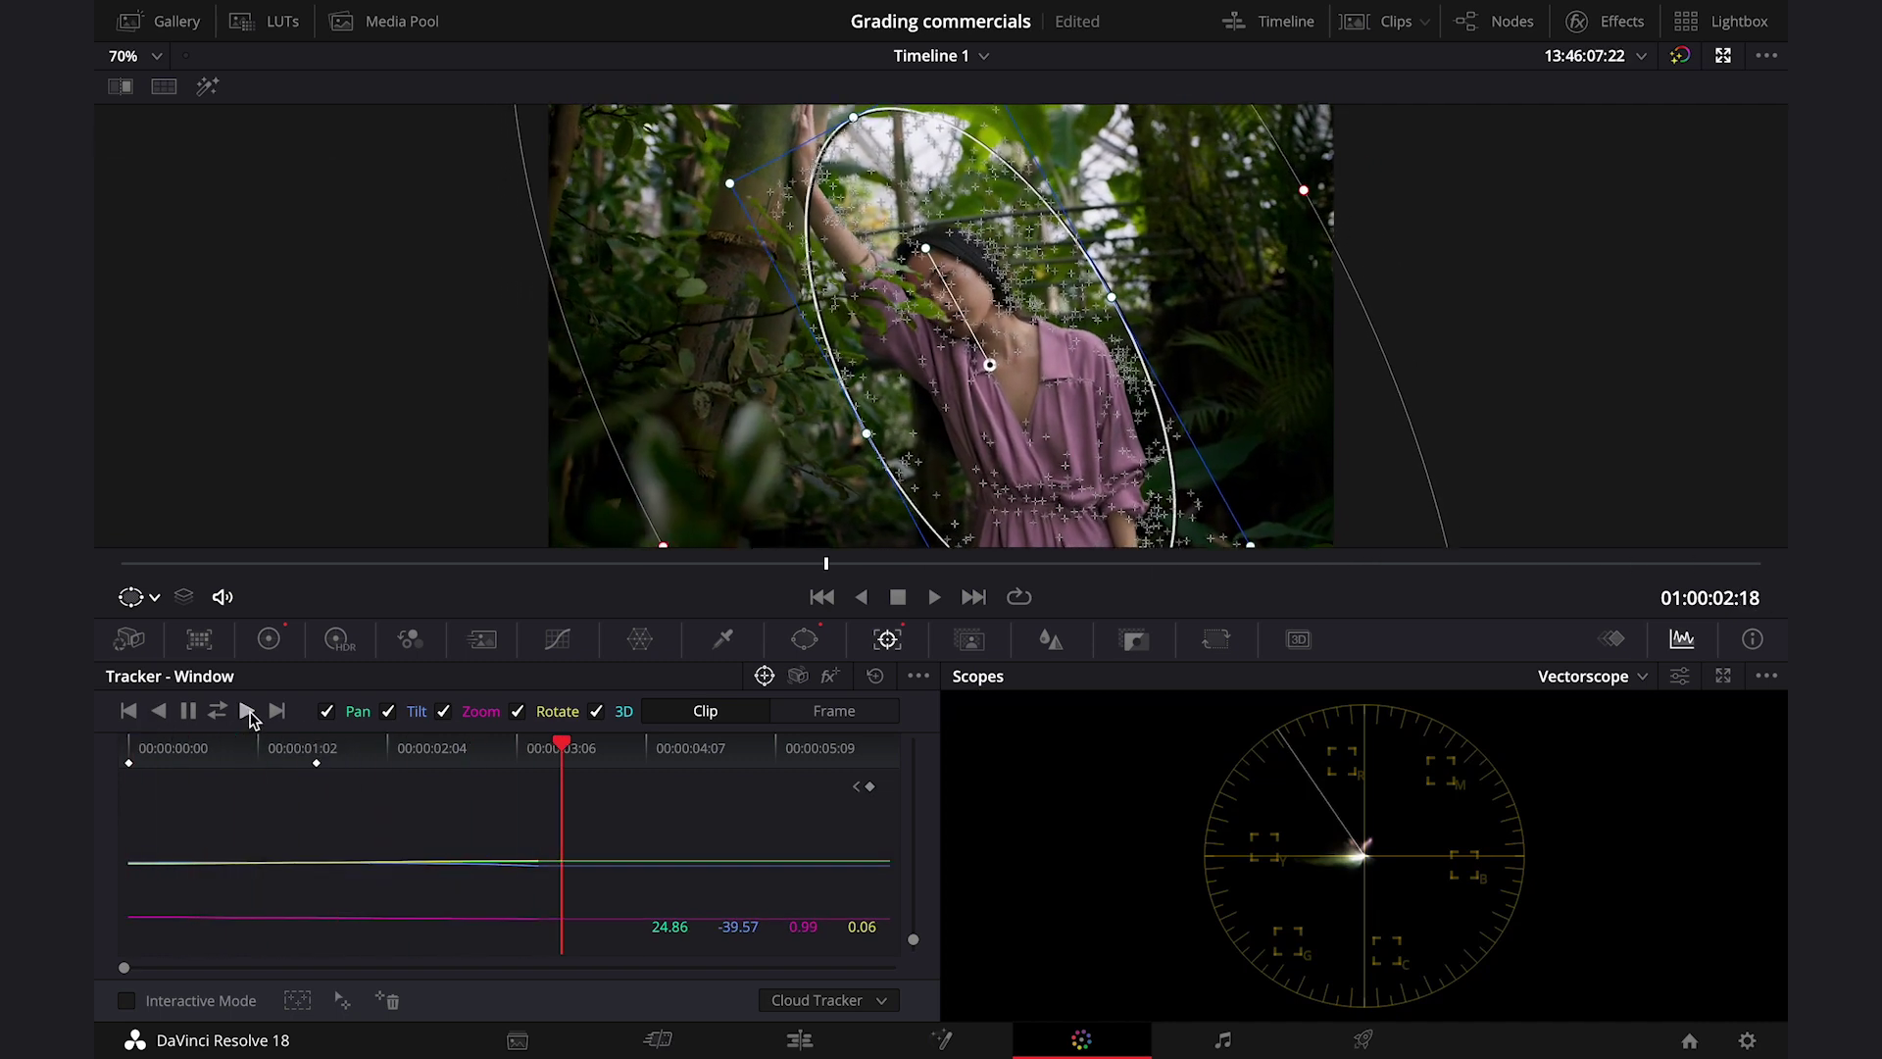